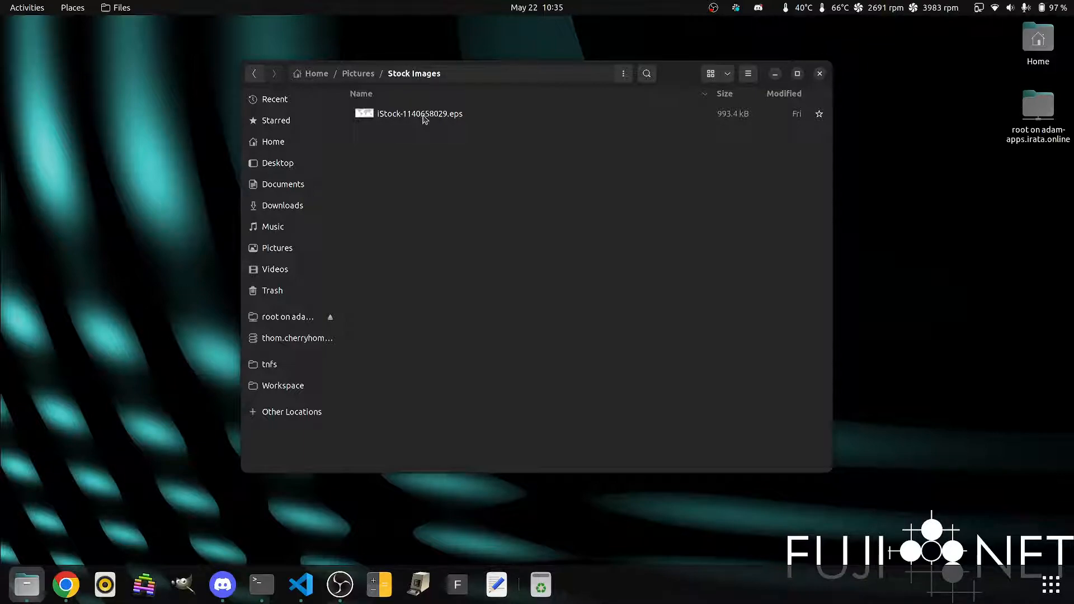
Step: Open iStock-1140658029.eps in the Document Viewer, enlarge the window to examine the world map, and close it
click(370, 117)
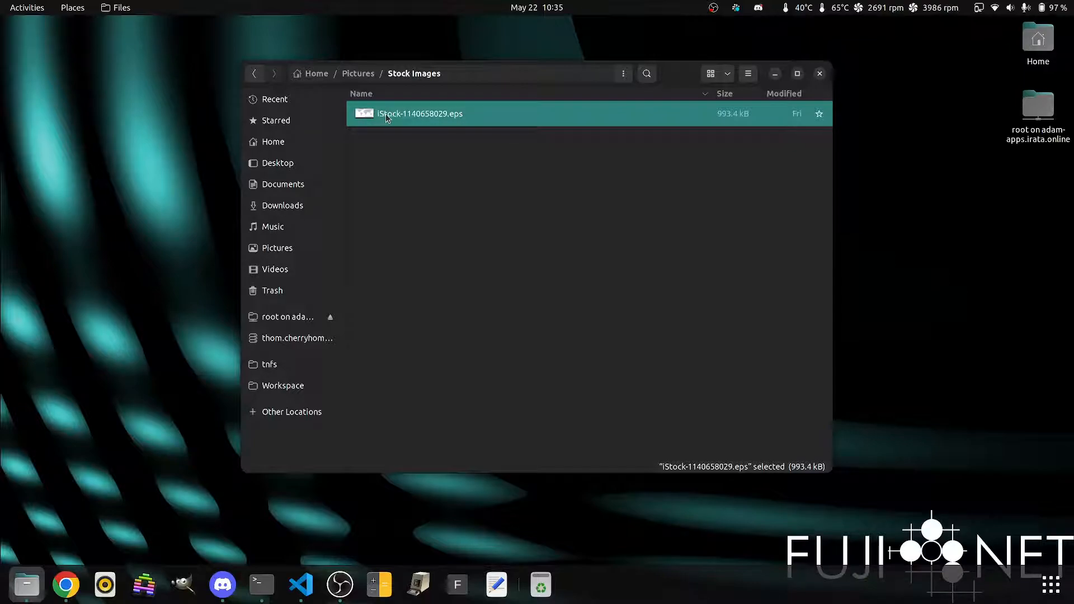
double_click(385, 113)
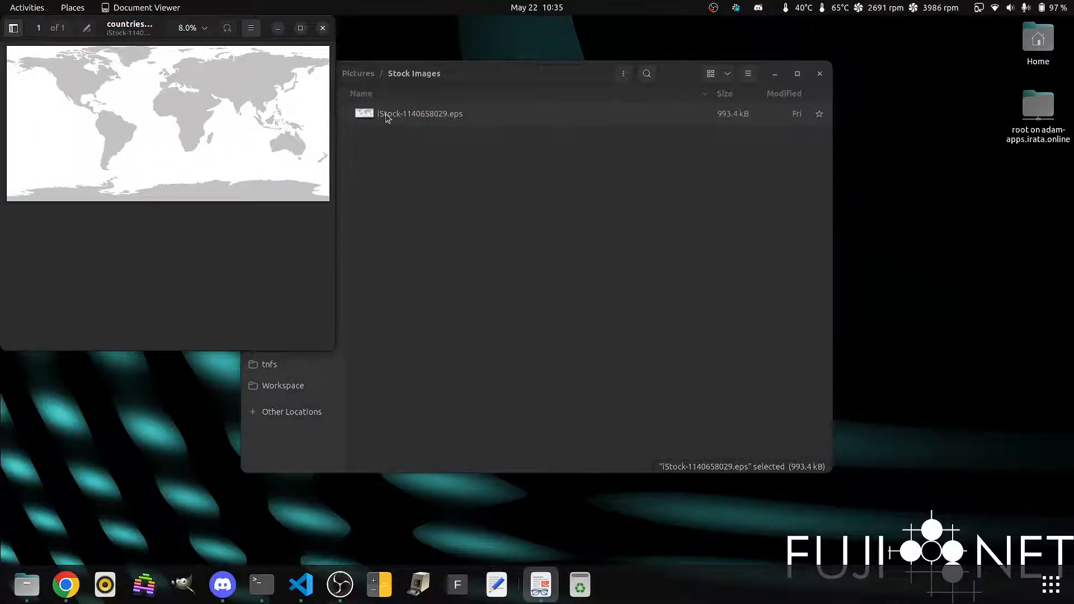
drag(126, 37, 348, 112)
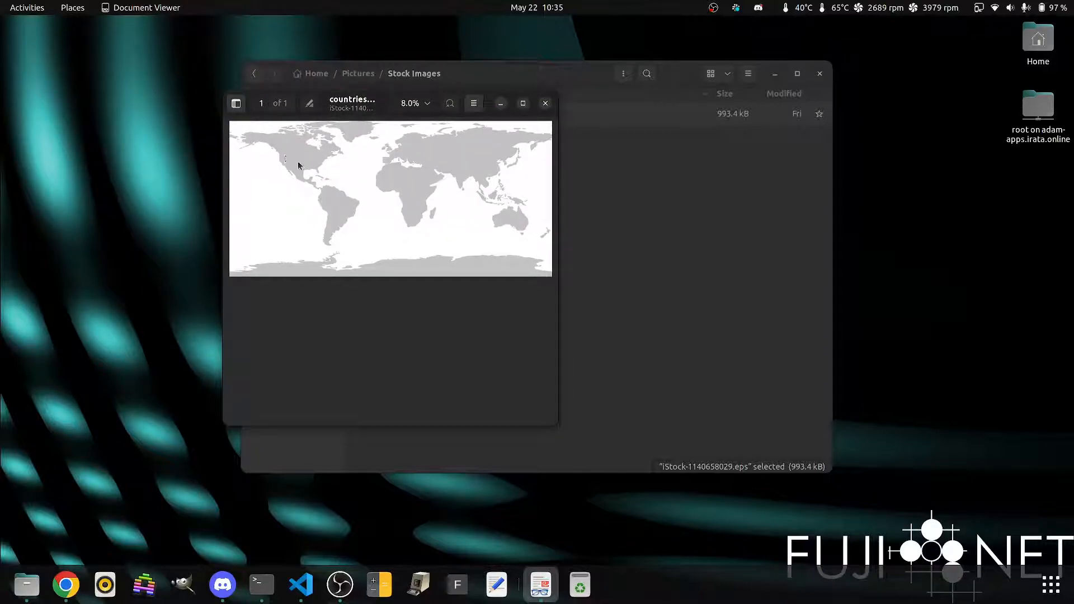
drag(554, 425, 1024, 480)
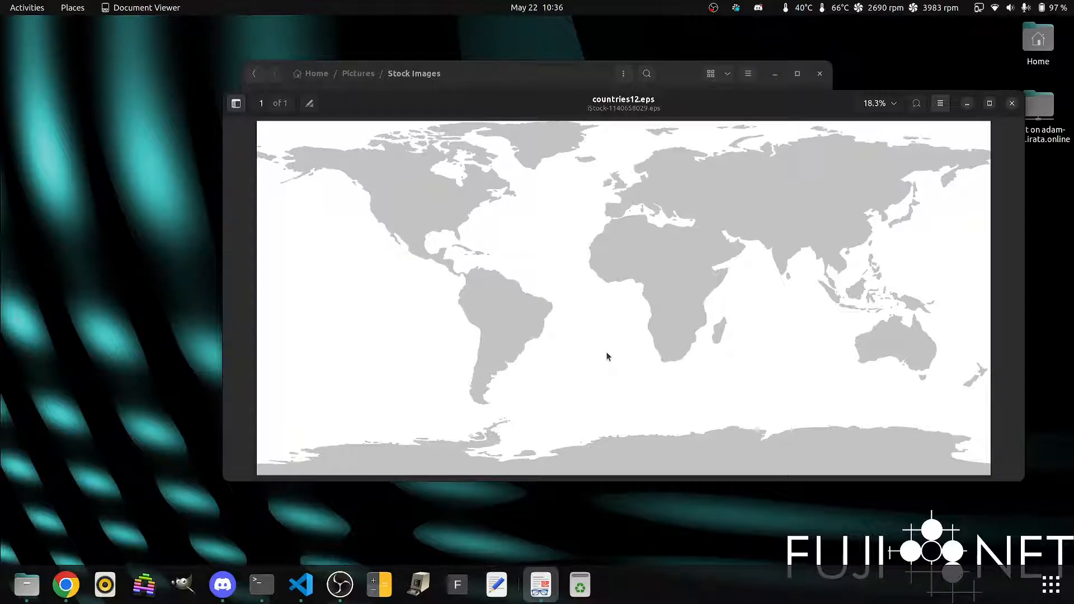
click(1011, 105)
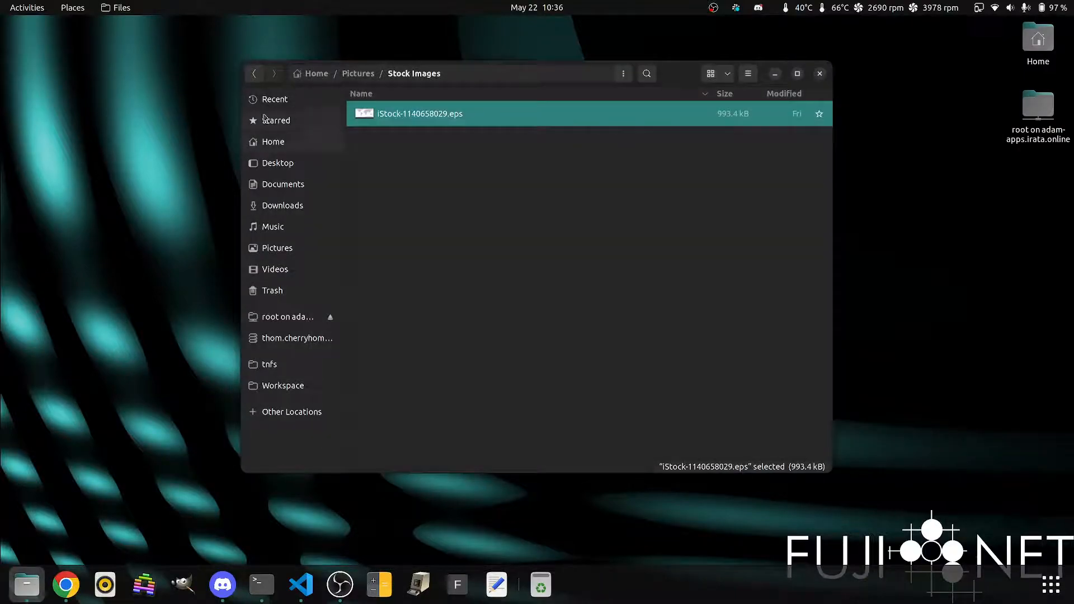
right_click(390, 120)
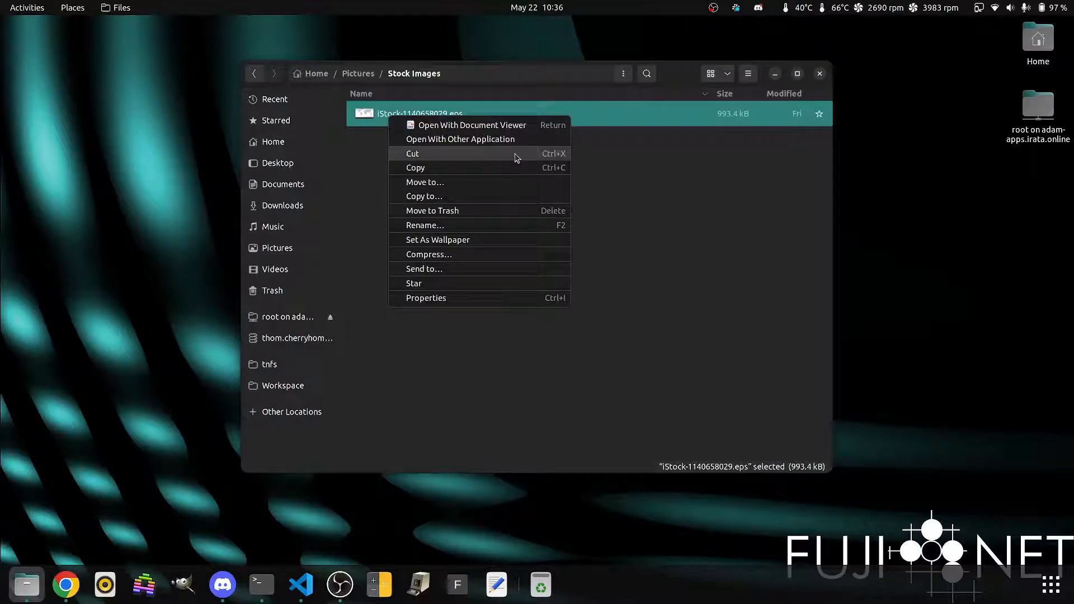
click(506, 140)
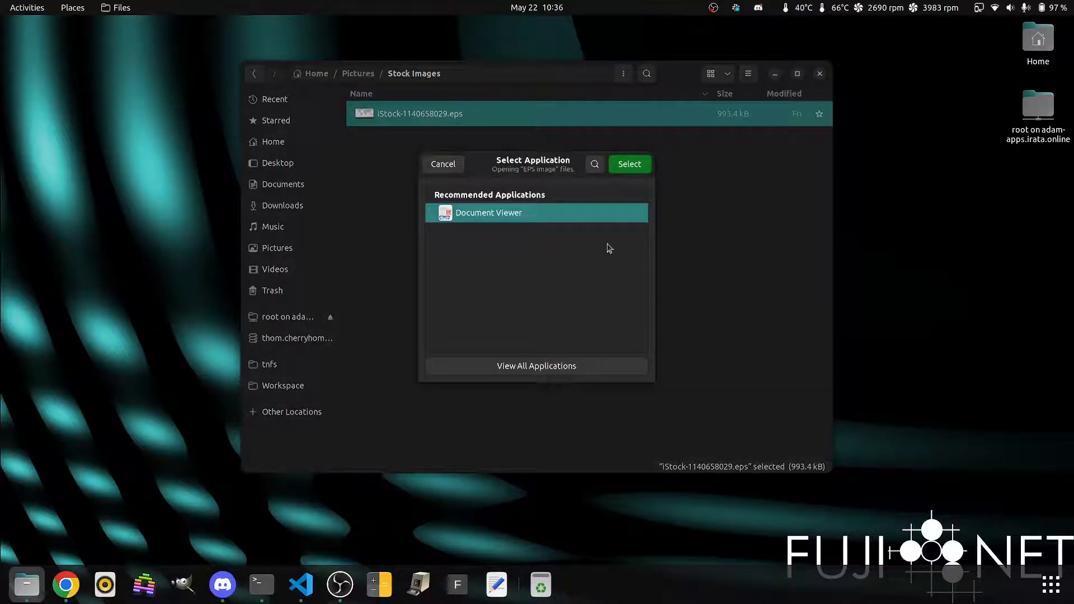
click(435, 169)
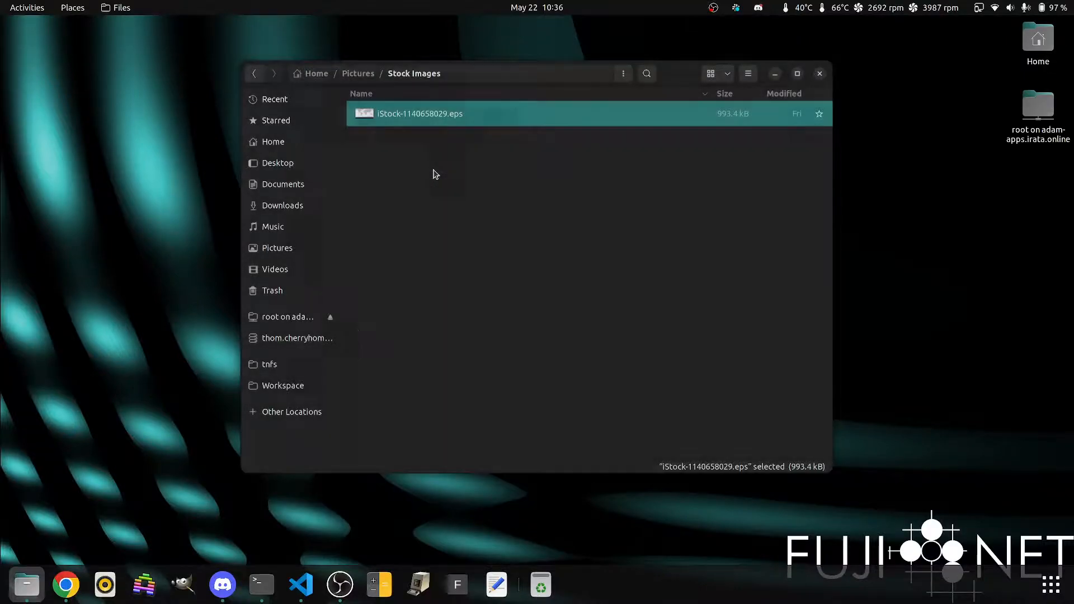
Step: Launch GIMP and import iStock-1140658029.eps from the Stock Images folder with the default PostScript import settings
click(183, 585)
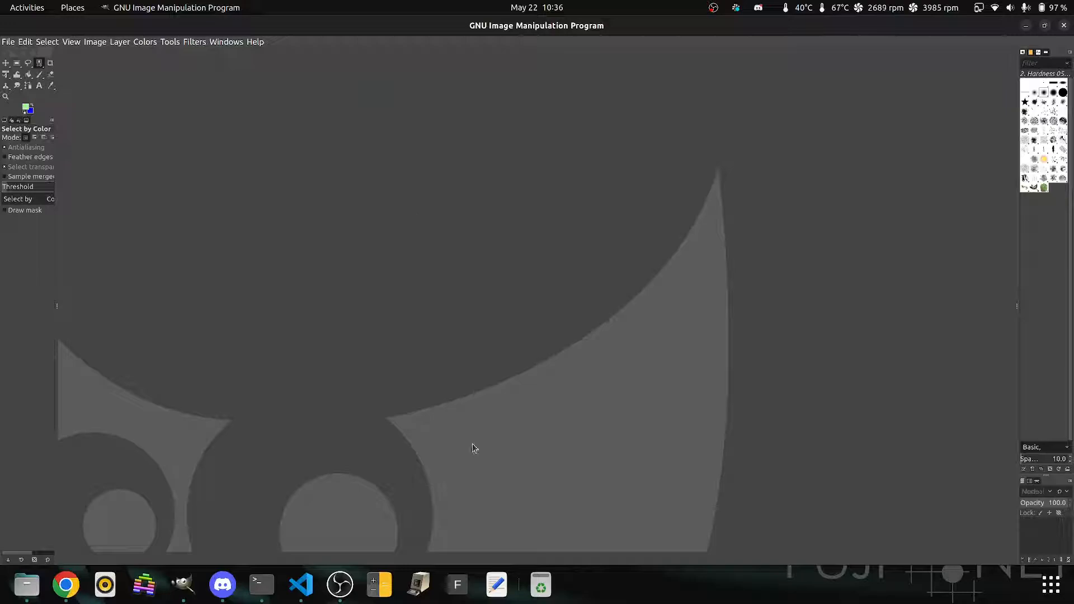
click(26, 585)
drag(386, 123, 160, 154)
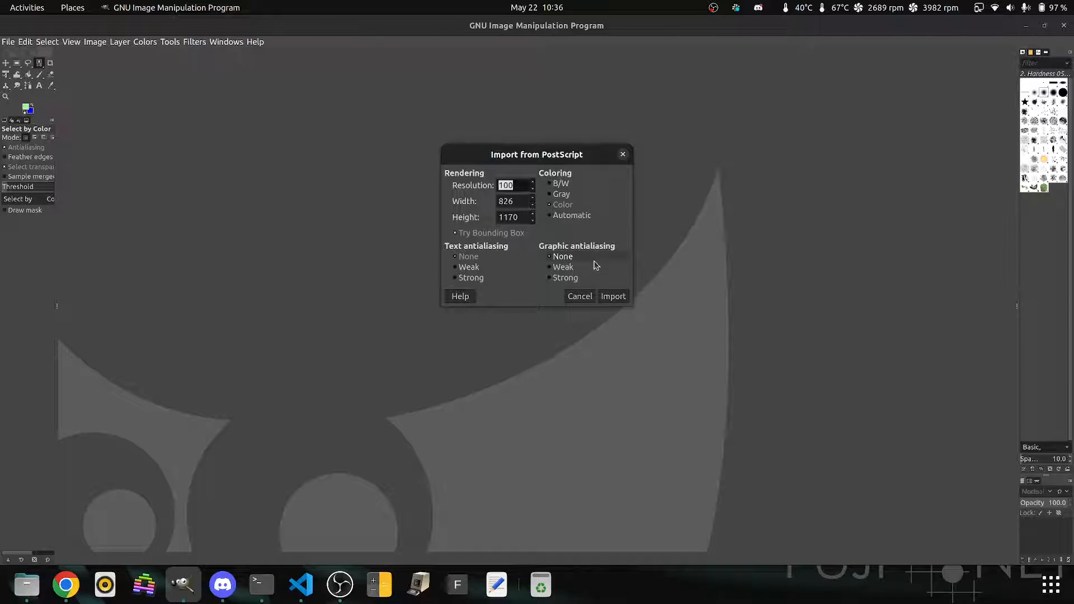
click(613, 301)
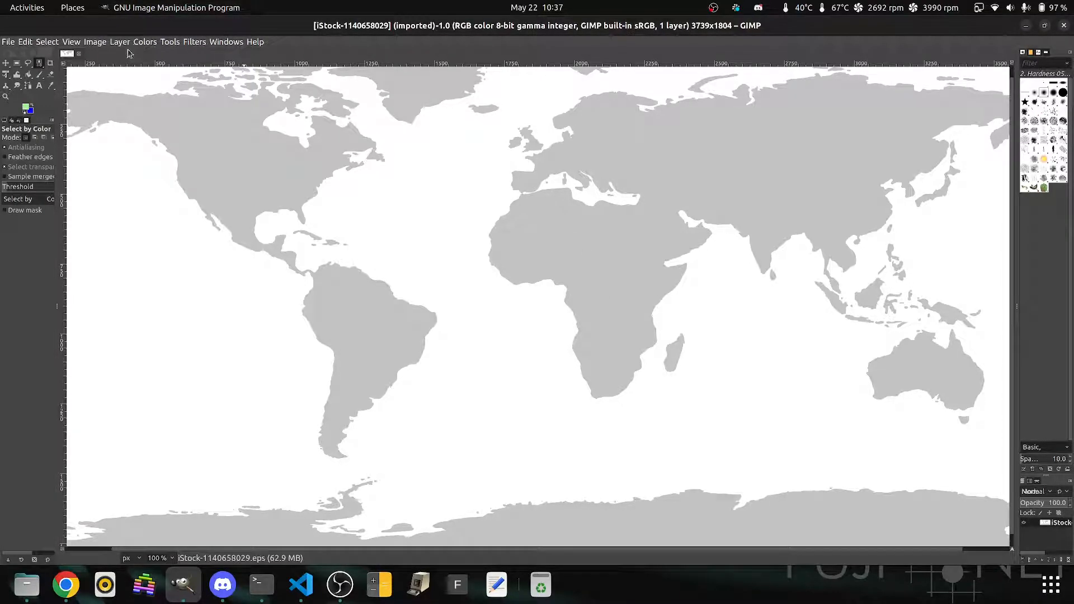
Step: Scale the image to 256 × 160 pixels with width and height unlinked, using Cubic interpolation
click(94, 43)
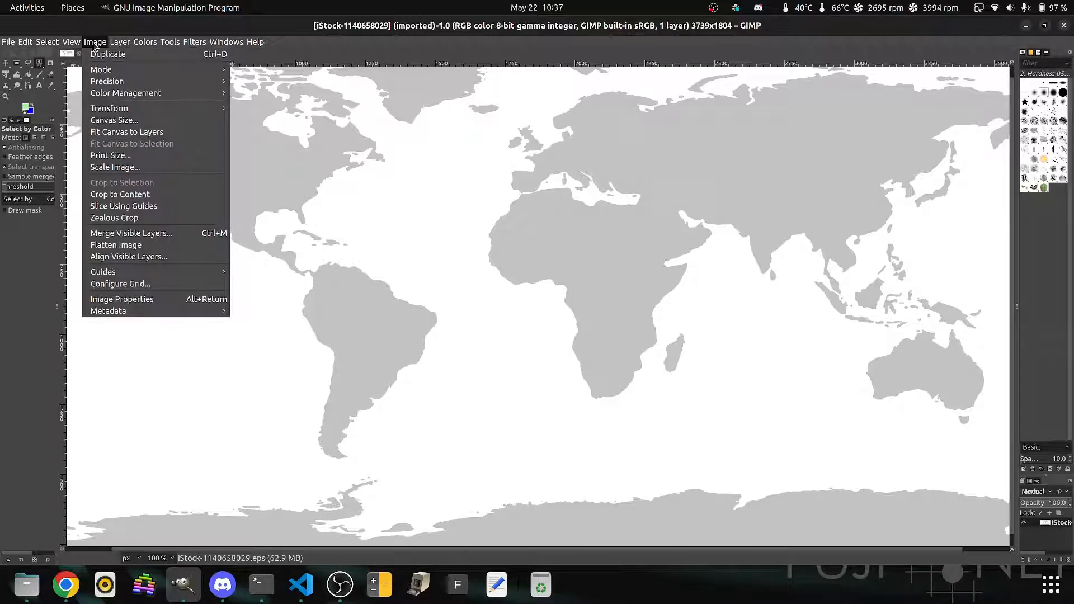
click(126, 168)
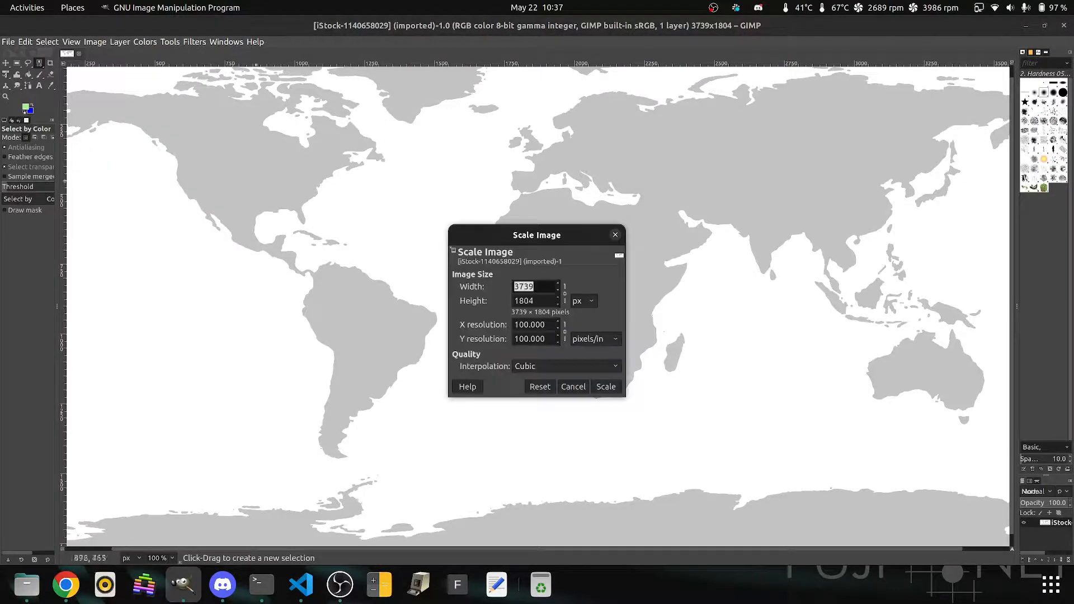
click(565, 296)
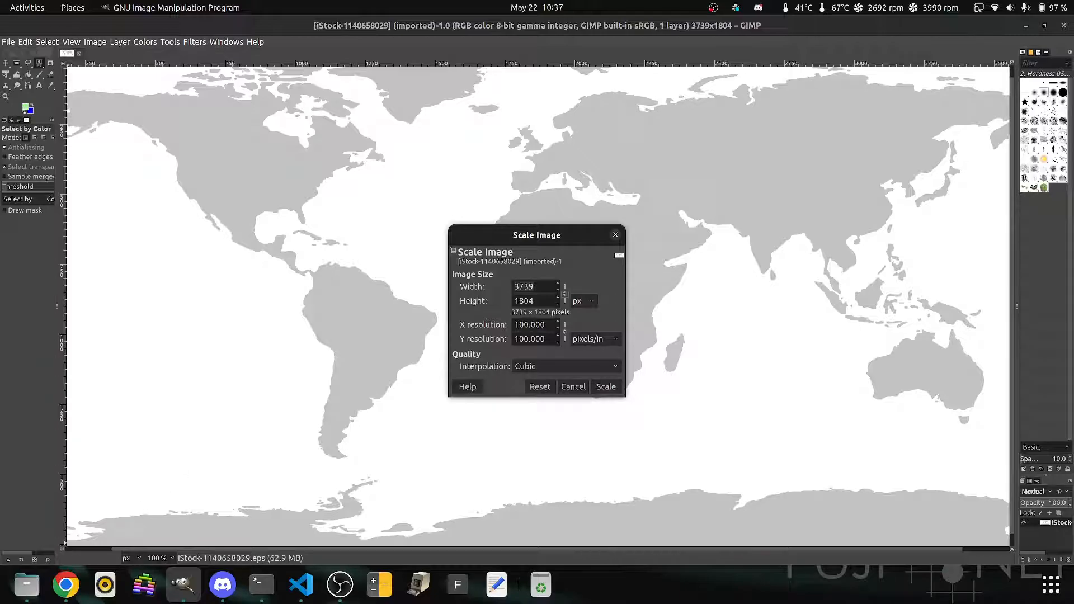
key(alt+Tab)
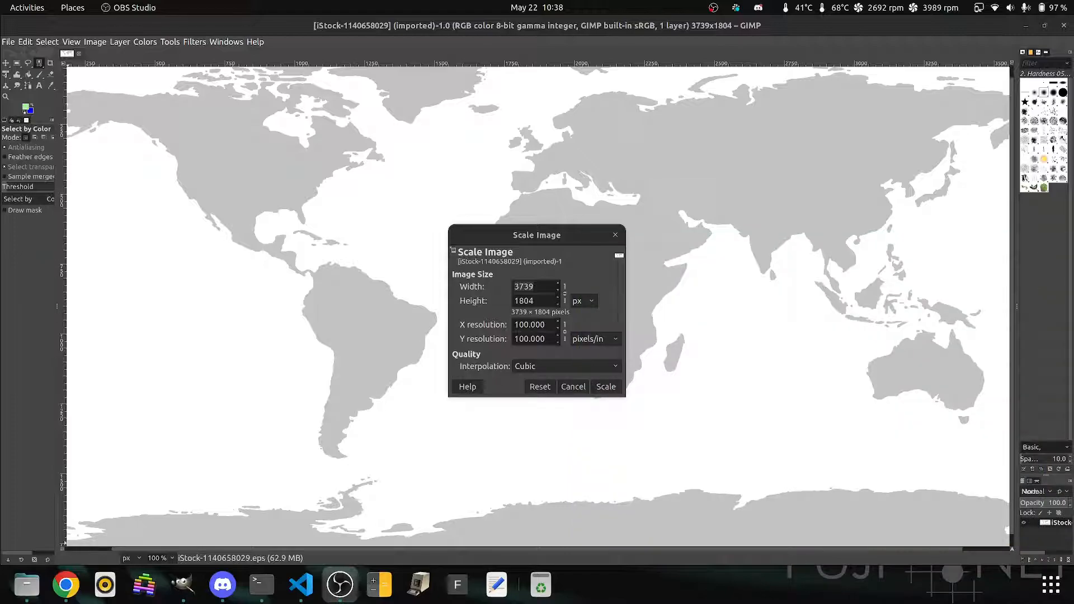
click(535, 287)
text(256)
key(Tab)
text(160)
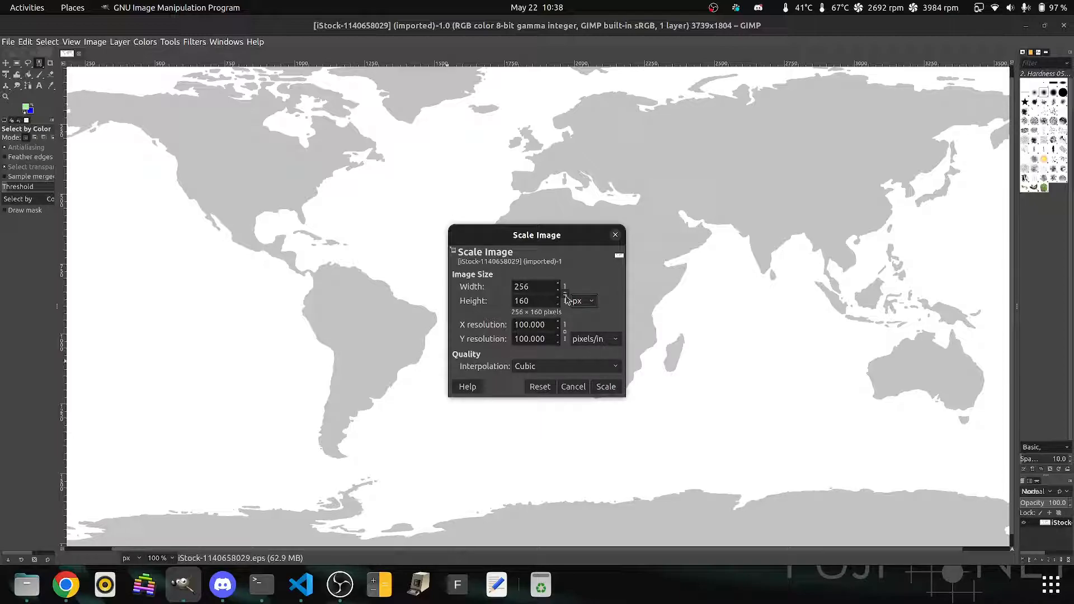
click(606, 390)
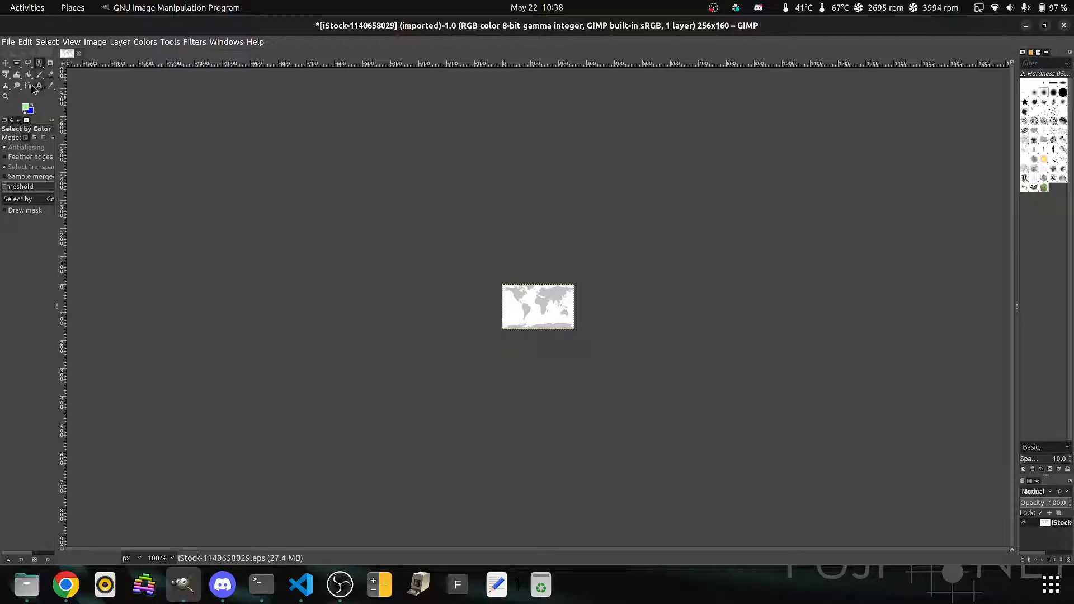
Step: Magnify the scaled map to 800% to examine the edges of the continents
click(6, 96)
click(534, 302)
click(534, 303)
click(534, 303)
click(534, 303)
click(534, 303)
click(534, 303)
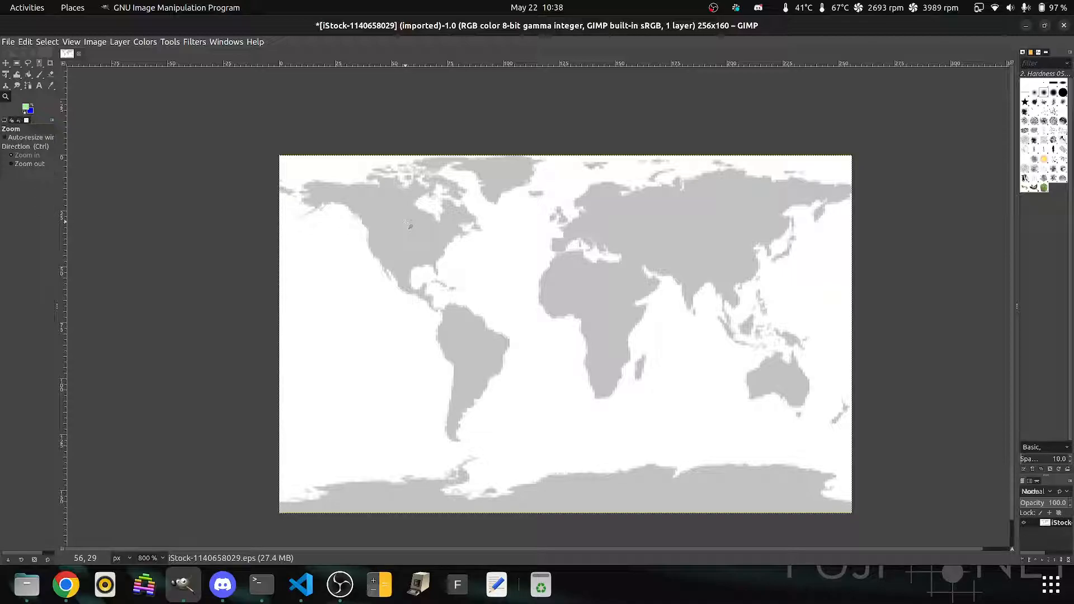
Step: Undo the image scaling
click(40, 75)
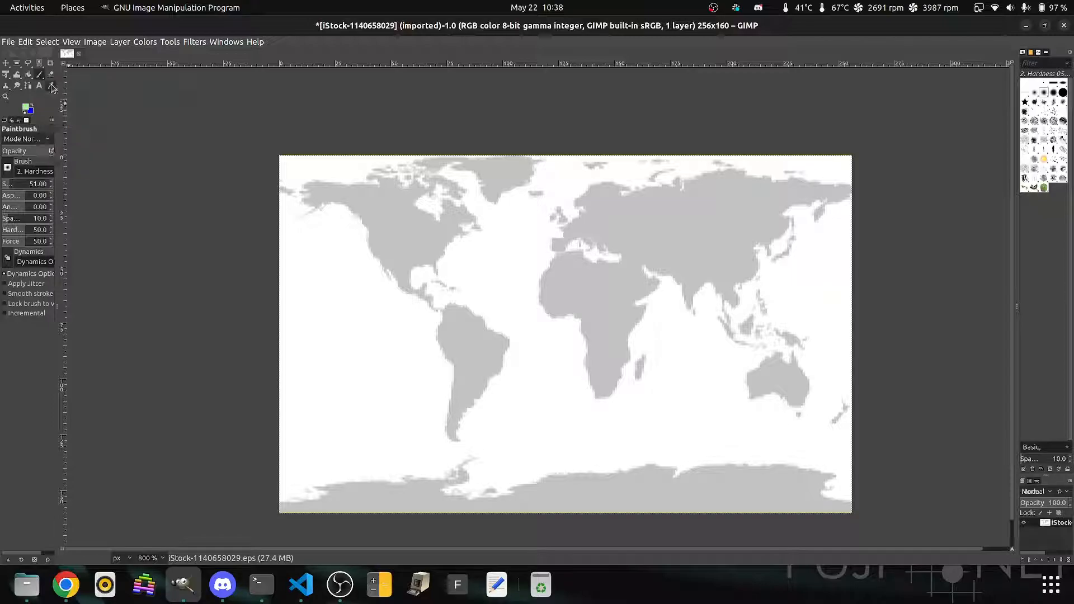
click(25, 41)
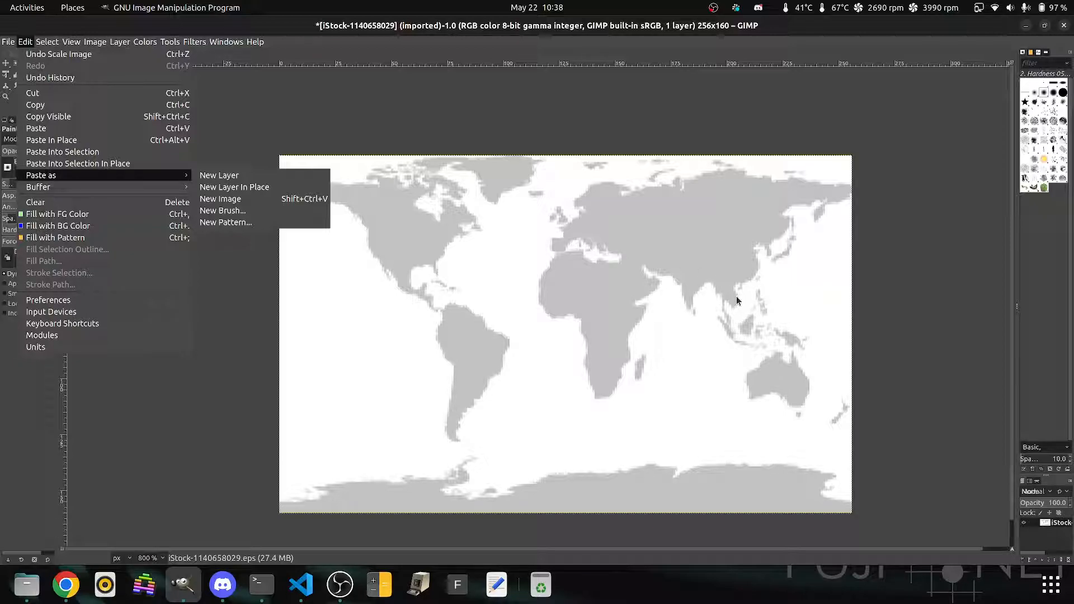
click(194, 404)
click(25, 42)
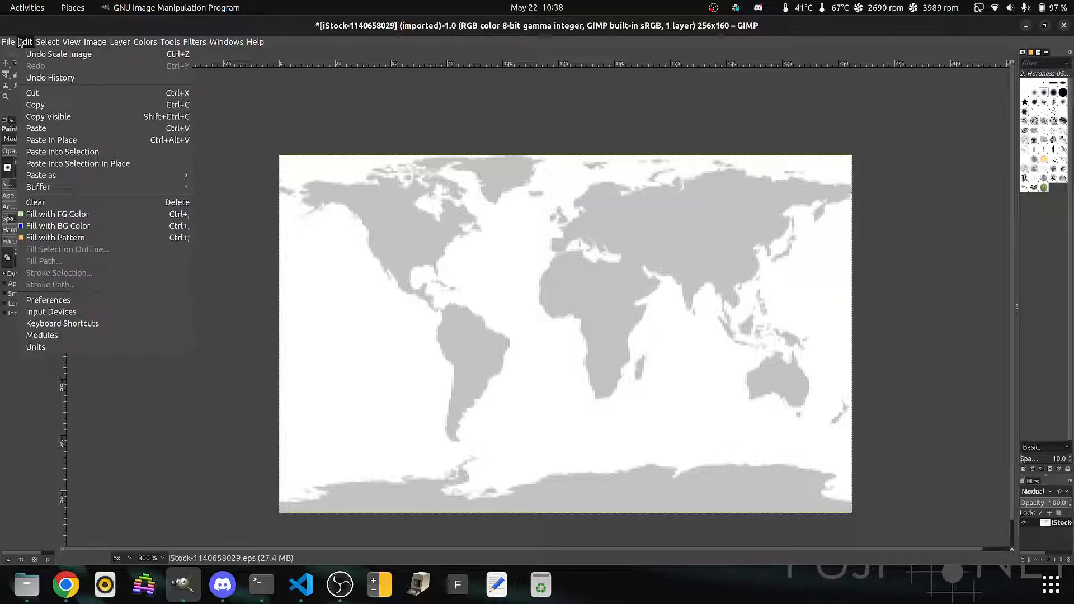
click(30, 55)
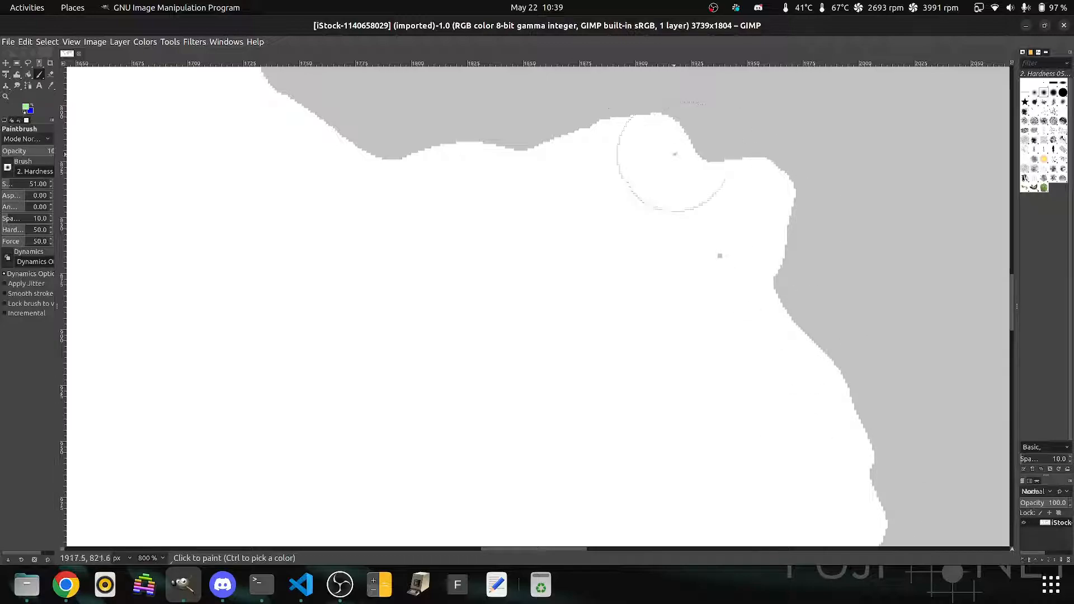
Step: Start scaling the image again with the interpolation quality set to None
click(78, 43)
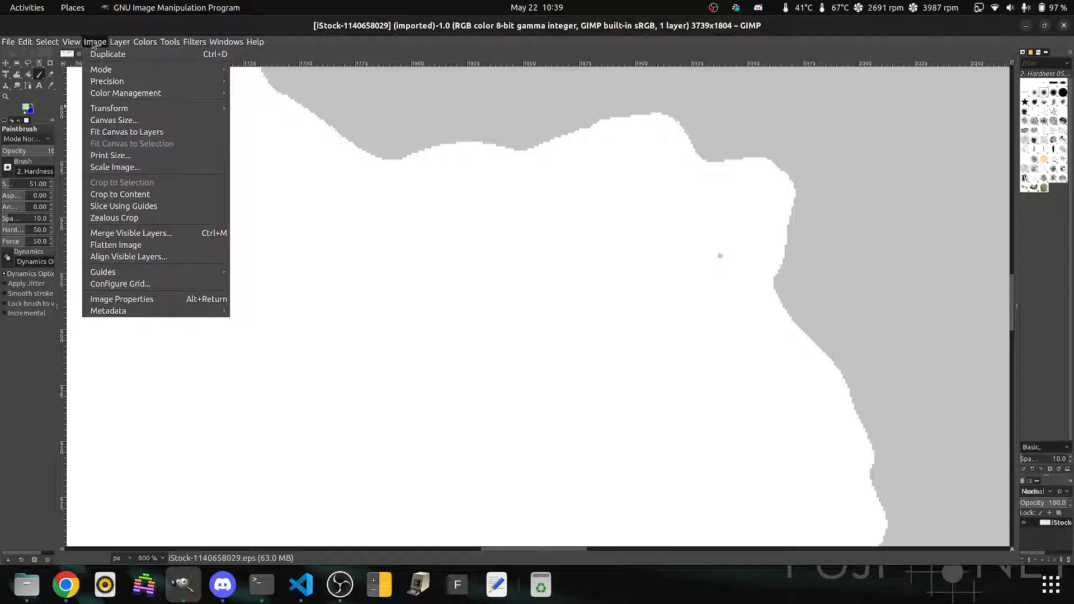
mouse_move(104, 43)
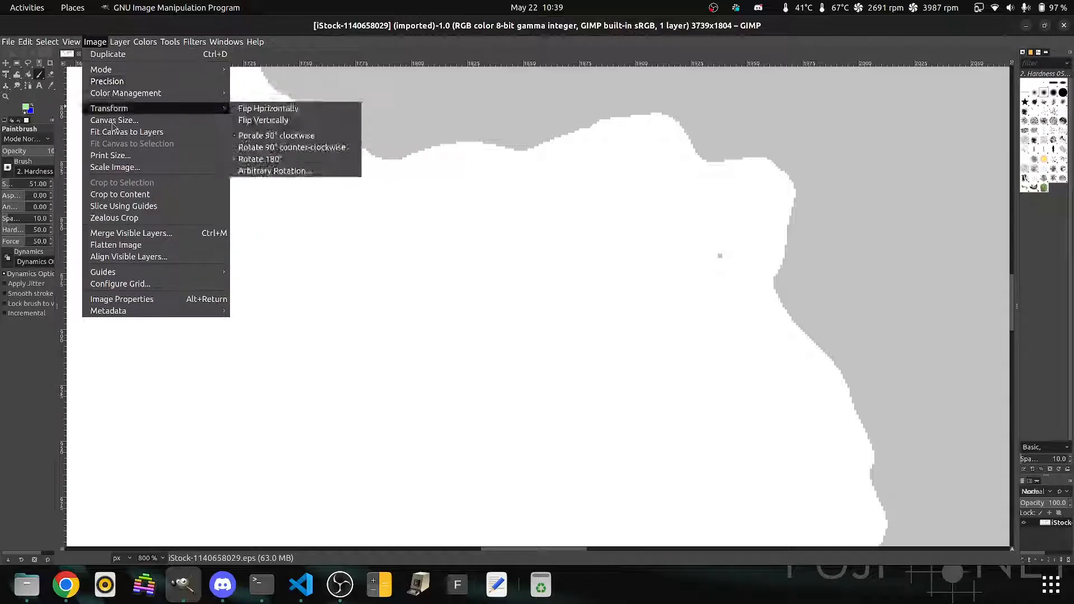
click(115, 167)
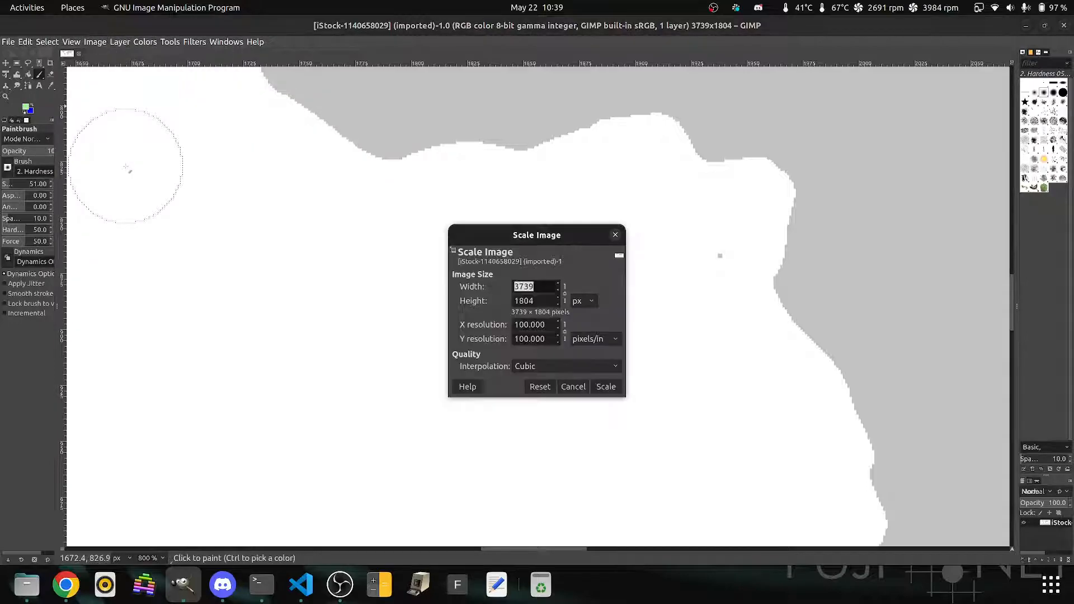
click(562, 367)
click(558, 342)
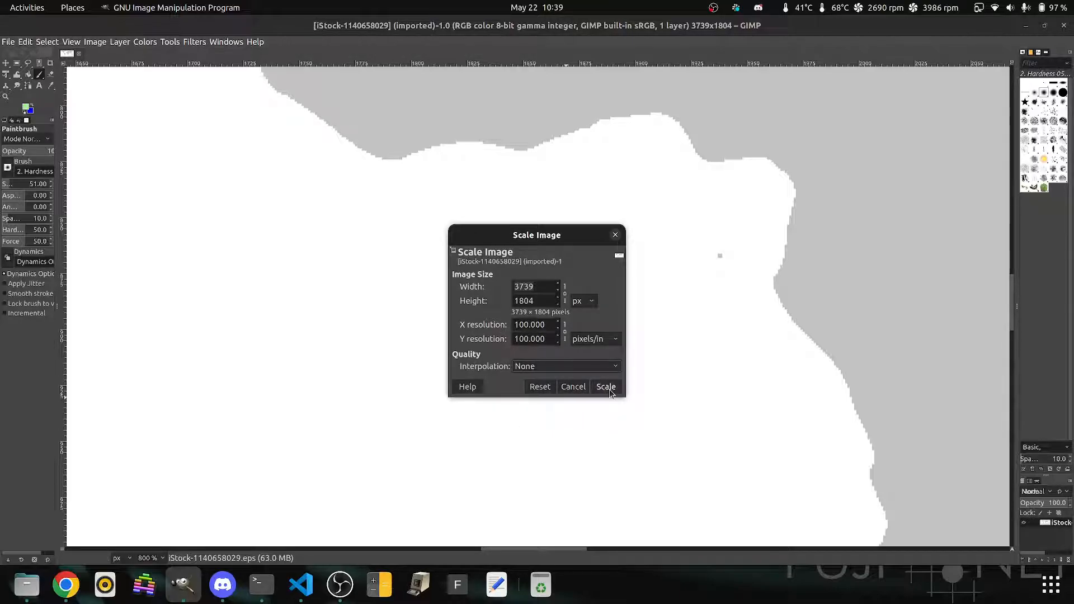
Step: Set the image width to 256 px and height to 160 px, and apply the scaling
double_click(543, 290)
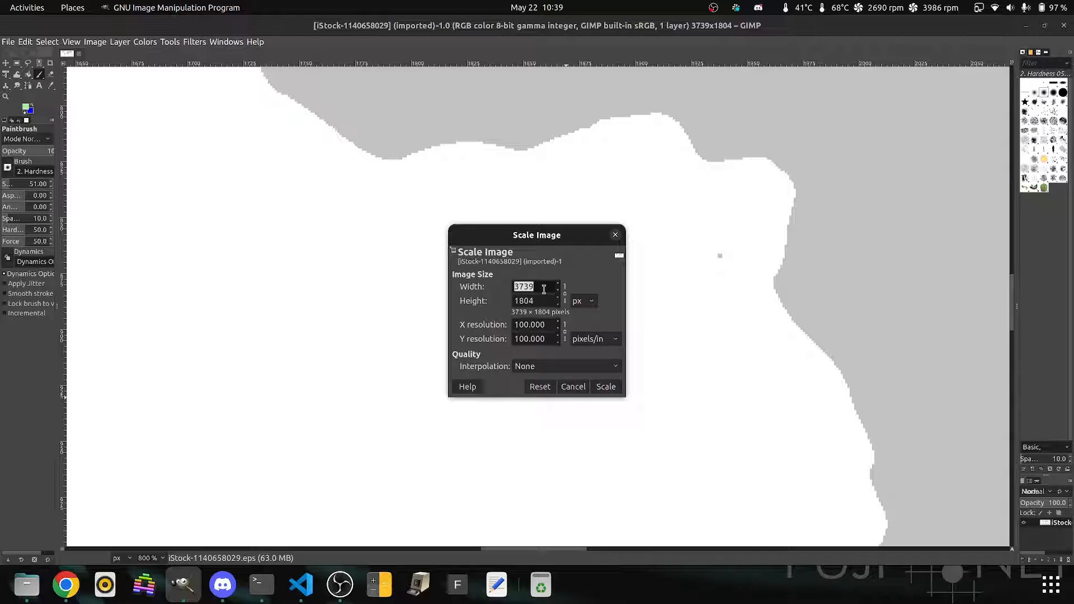
text(256)
key(Tab)
text(1)
key(Tab)
click(533, 288)
text(256)
key(Tab)
text(1)
text(60)
click(608, 387)
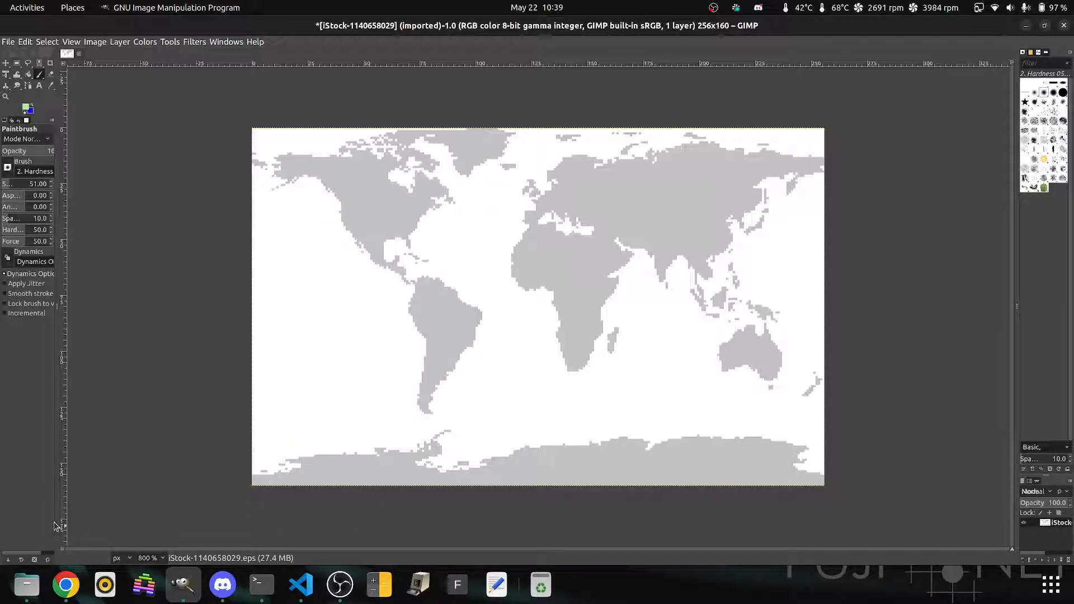
Step: Change the foreground color to the pure blue 0000ff from the color history
click(25, 109)
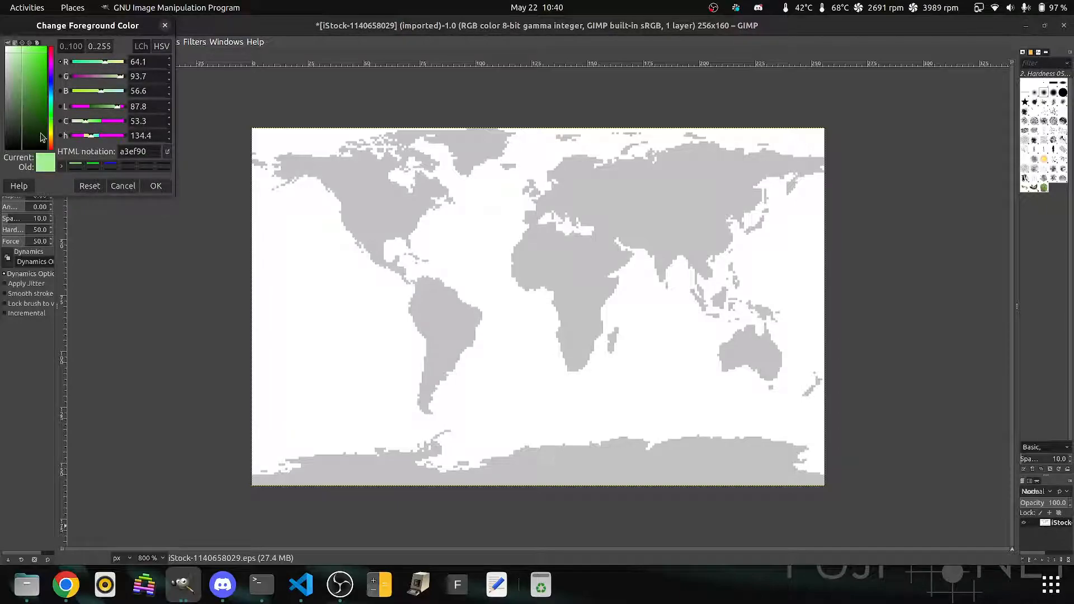
click(111, 165)
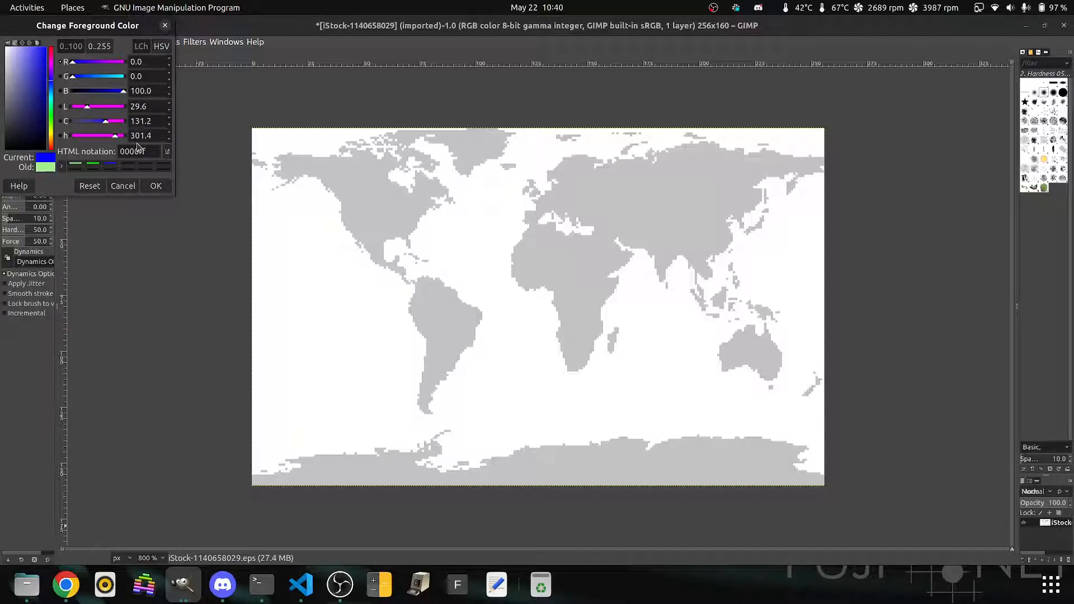
click(155, 187)
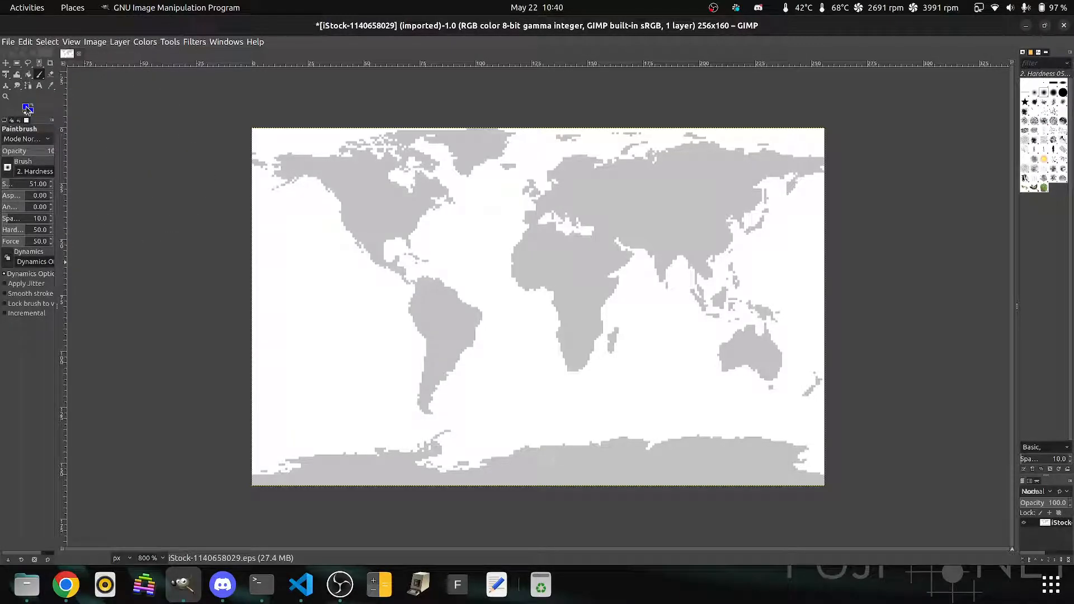
Step: Select all the white ocean areas by color and fill them with the blue foreground color
click(42, 66)
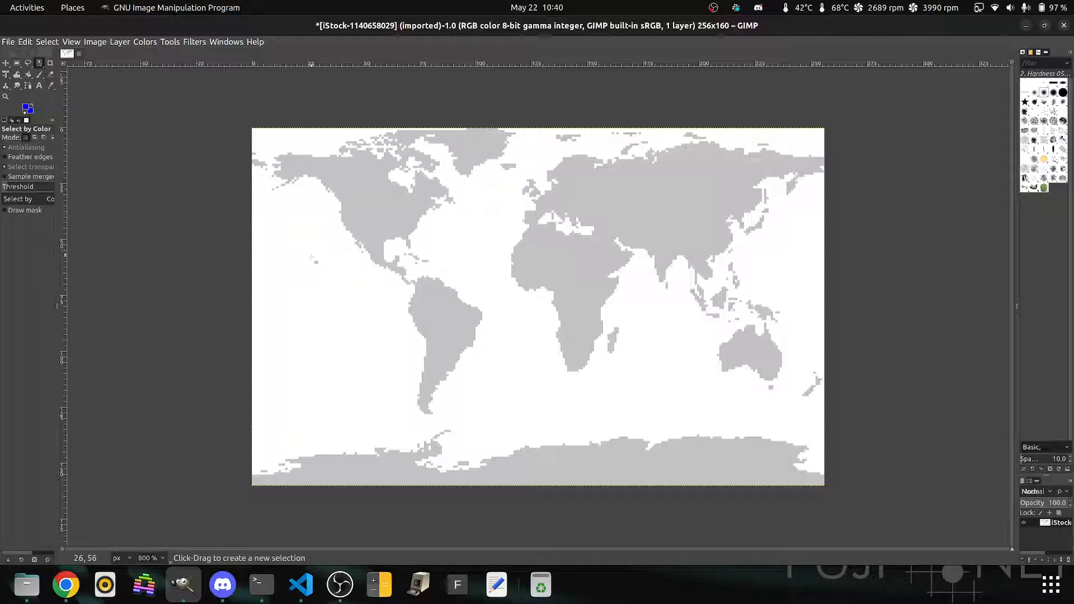
click(315, 268)
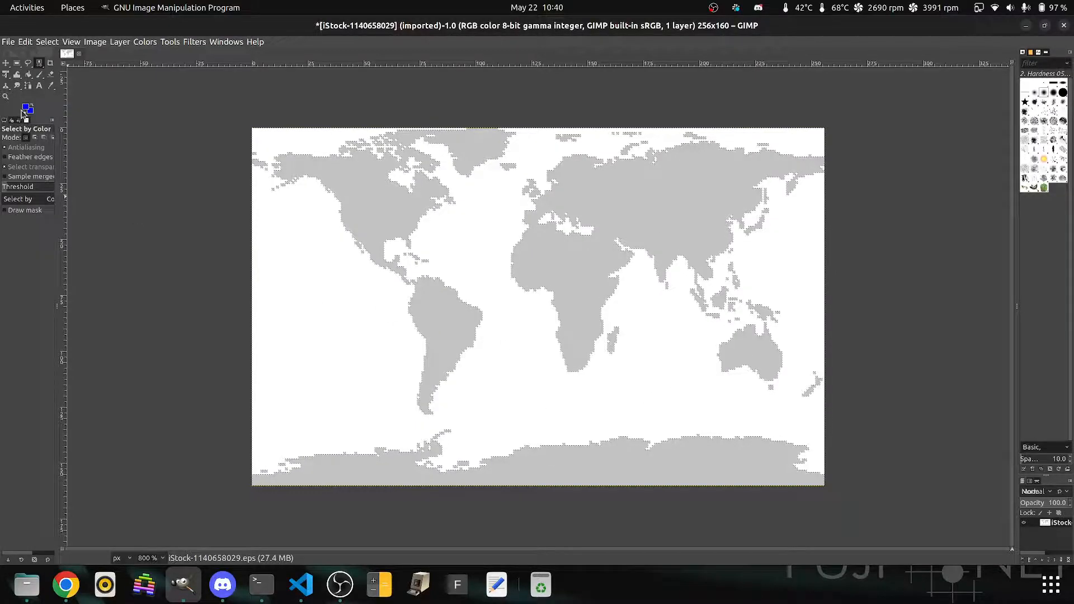
drag(26, 107, 373, 339)
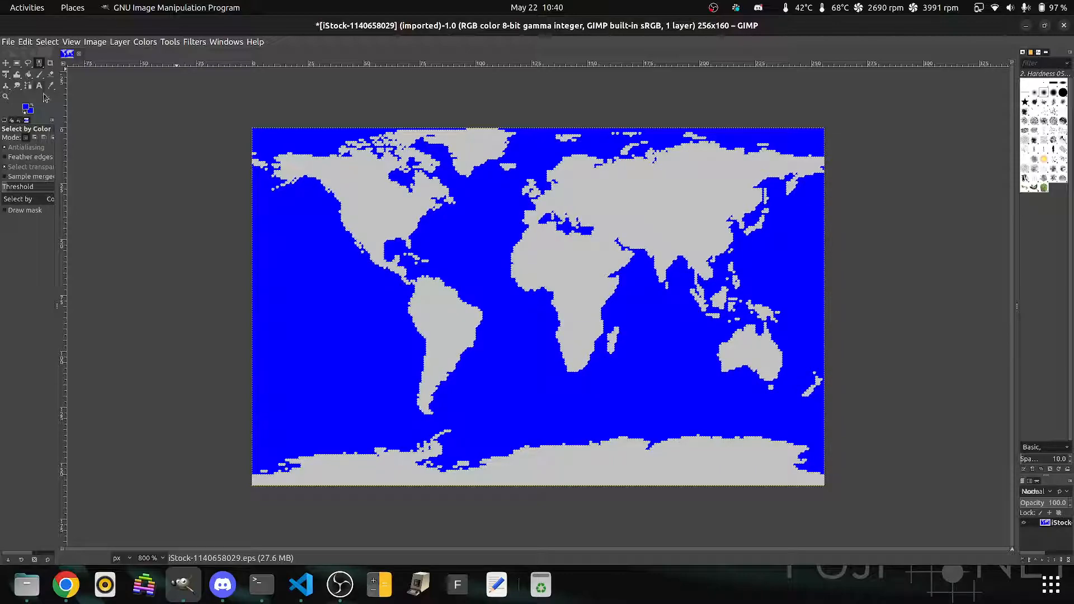
Step: Change the foreground color to the light green a3ef90
click(27, 109)
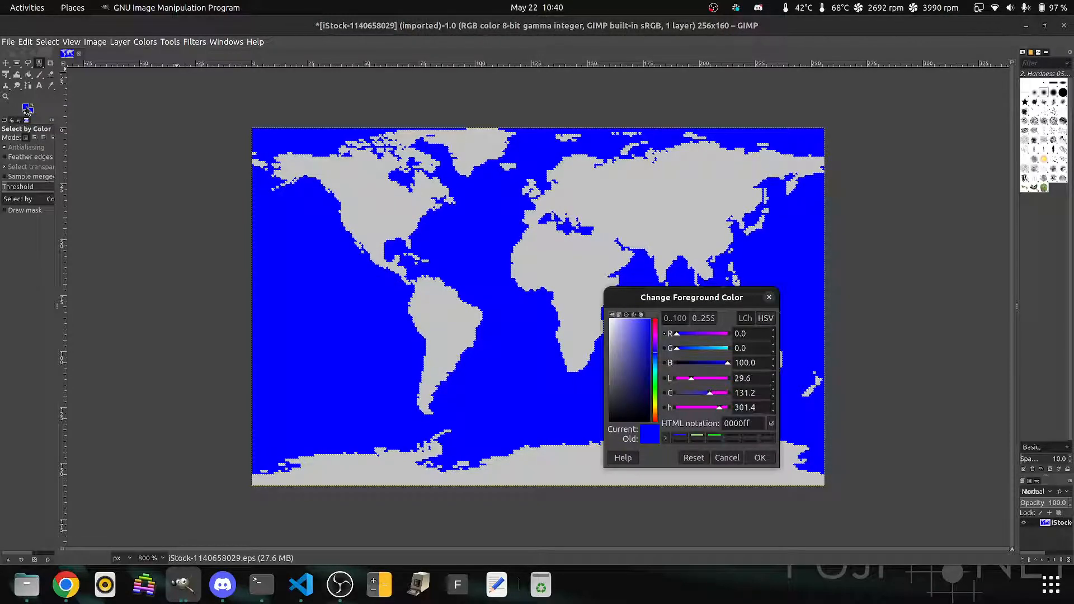
click(715, 437)
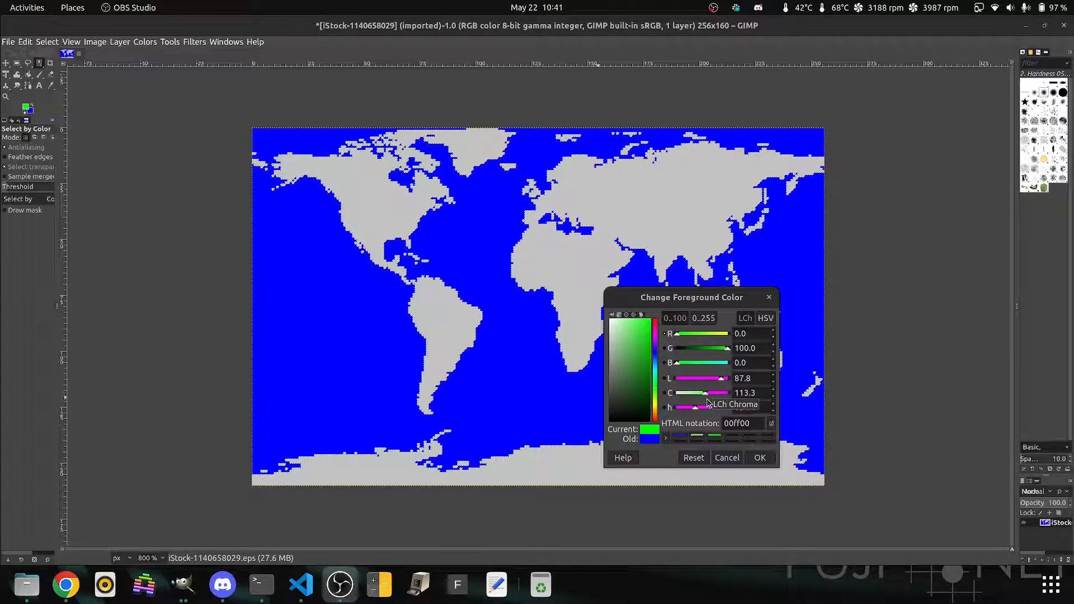
drag(705, 397, 694, 395)
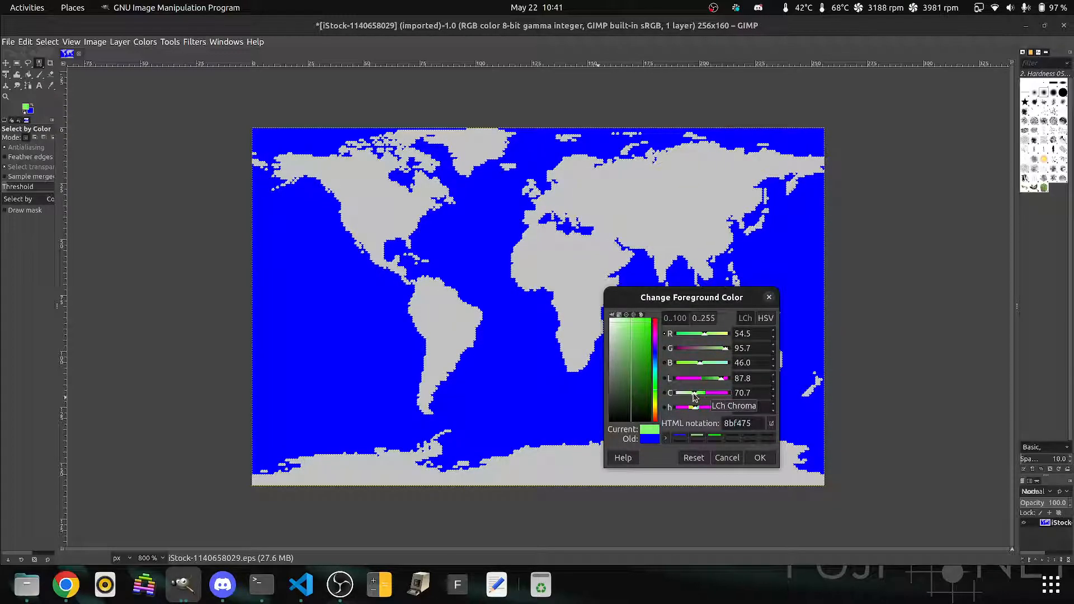
click(698, 436)
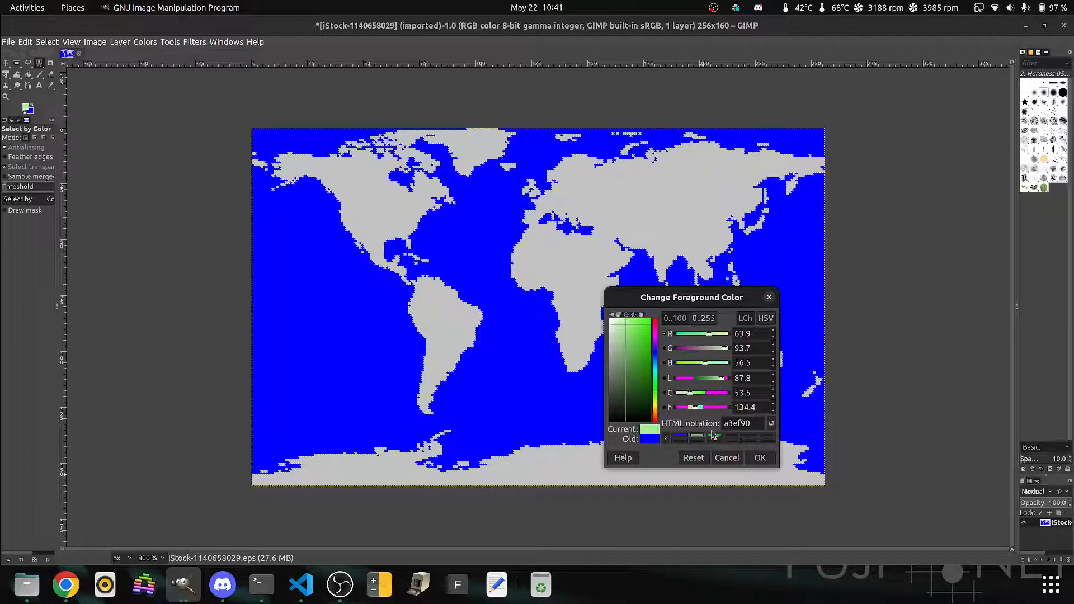
click(759, 458)
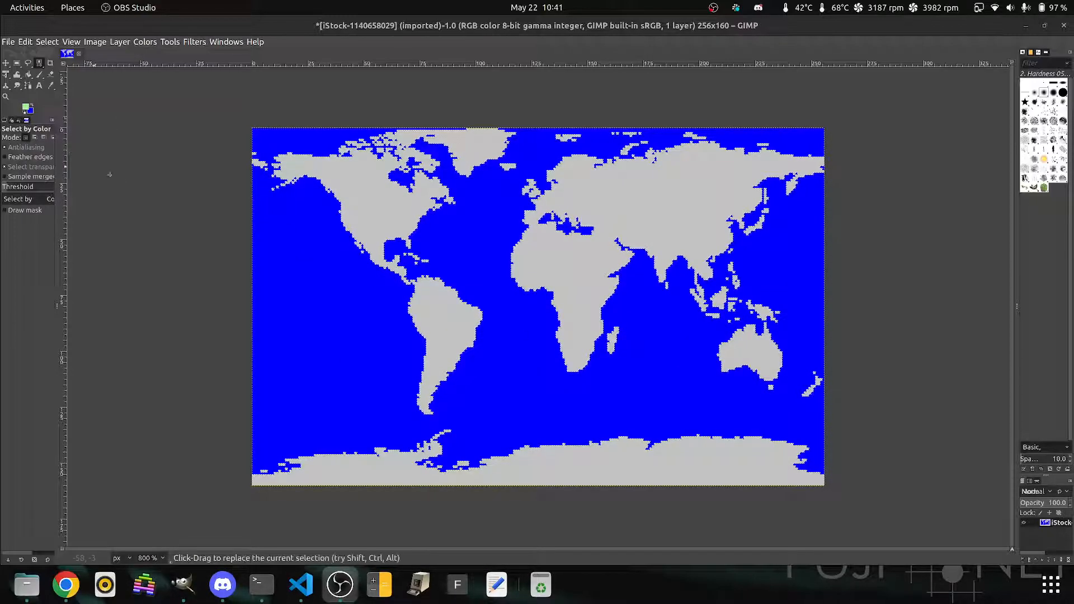
Step: Invert the ocean selection to target the land areas and fill them with the light green foreground color
click(104, 43)
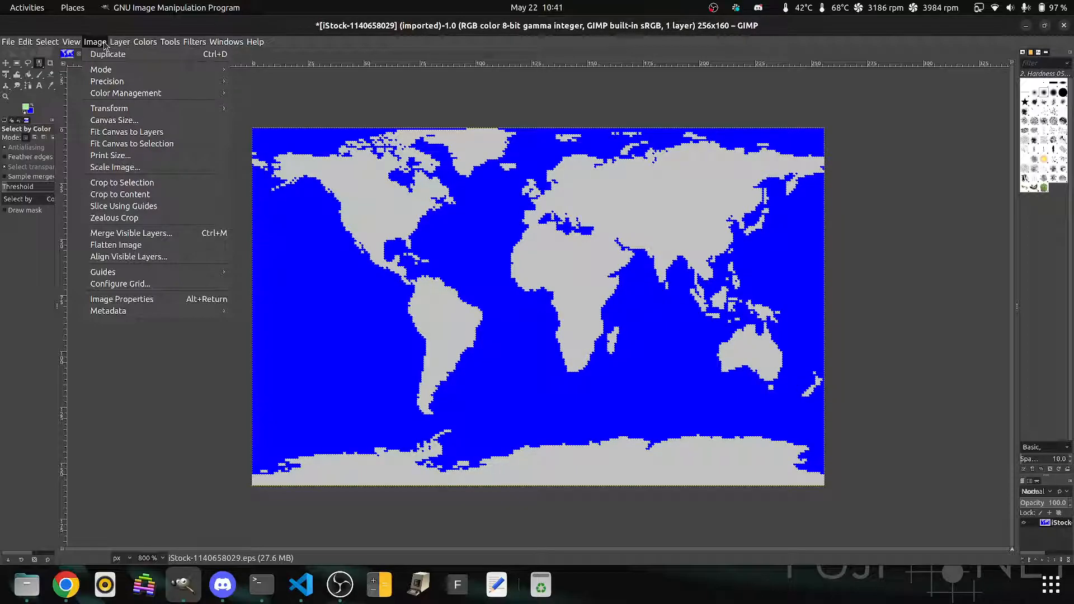
mouse_move(48, 42)
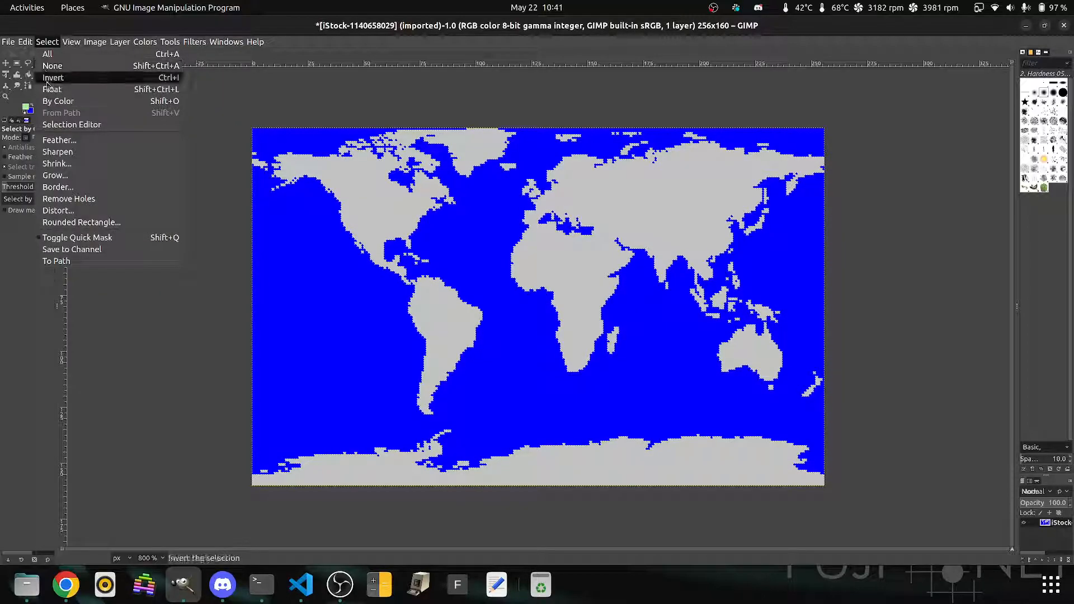
click(64, 82)
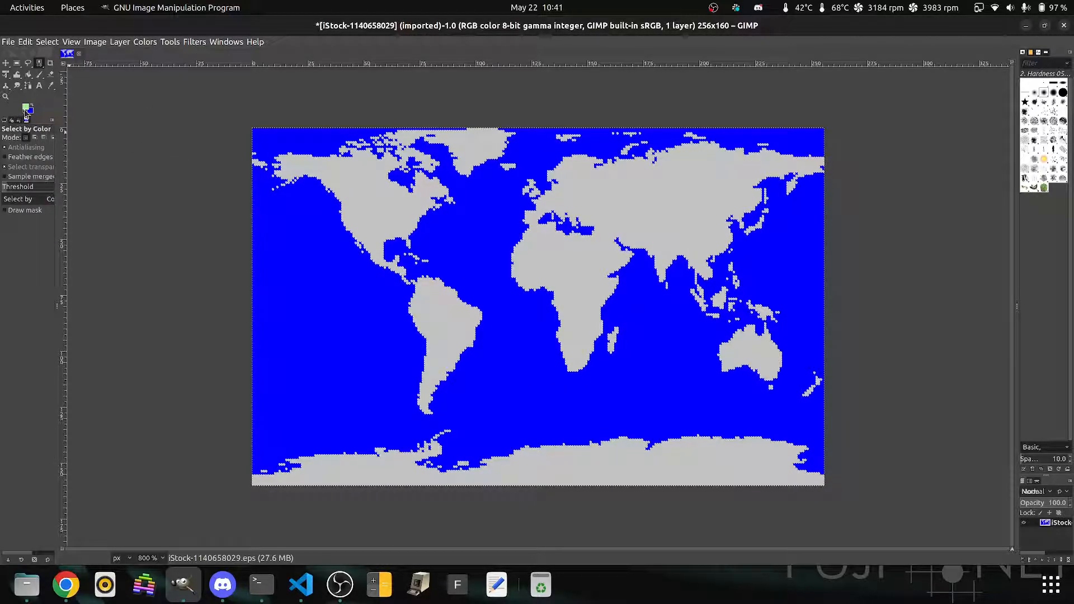
drag(25, 112, 384, 199)
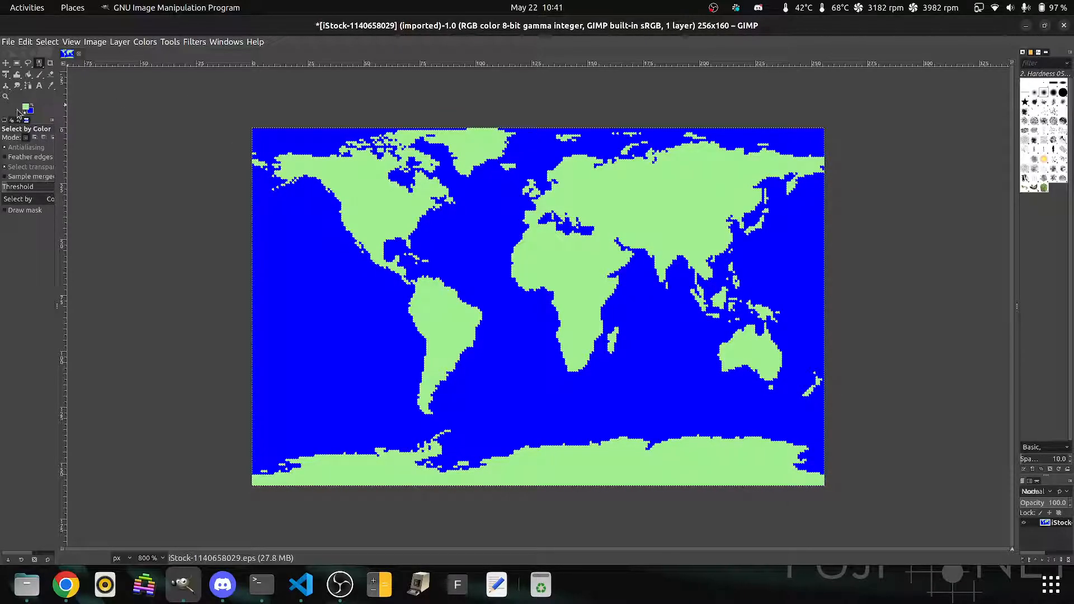
Step: Start exporting the image and choose the convert9918 folder inside Workspace as the destination
click(11, 43)
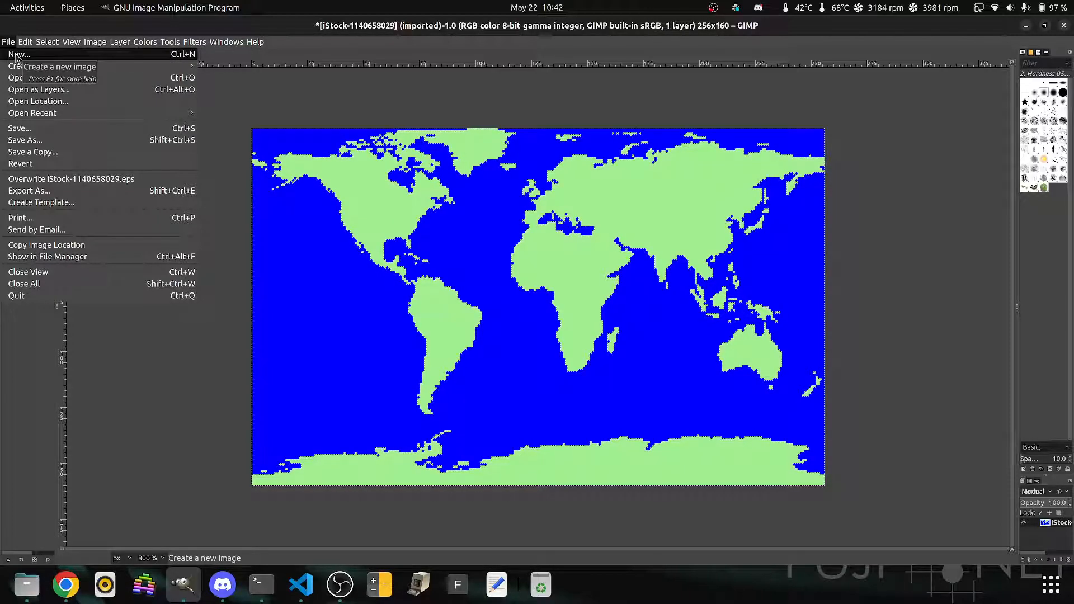
click(58, 192)
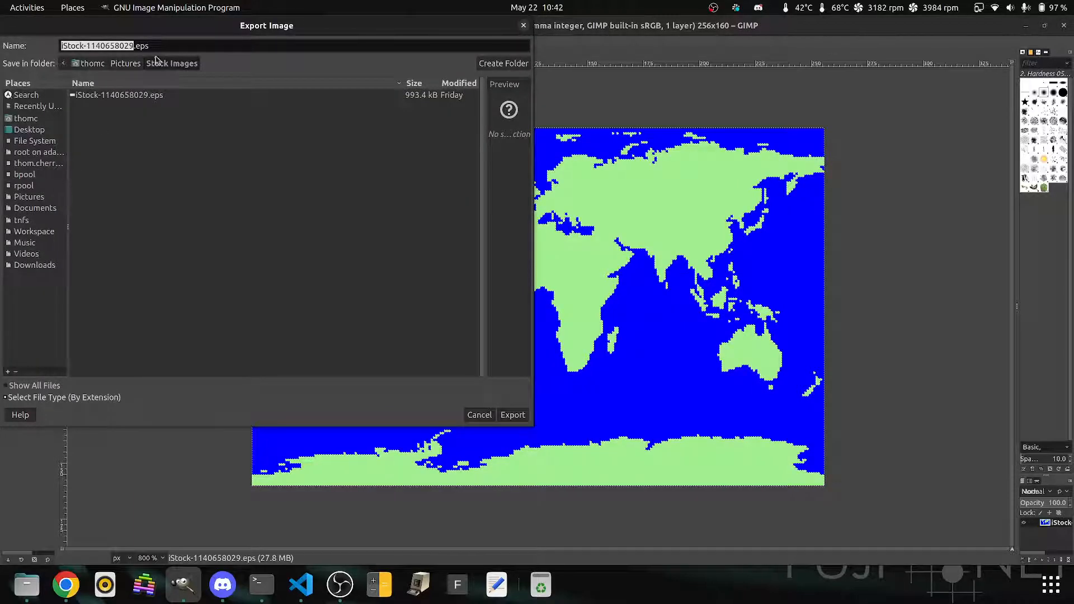
double_click(196, 46)
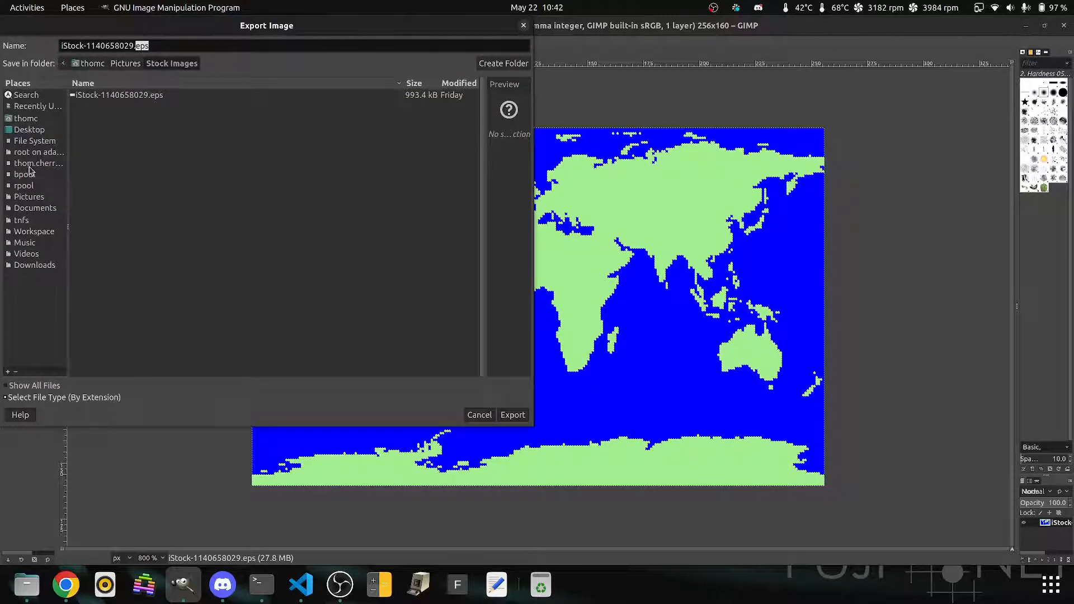
click(35, 233)
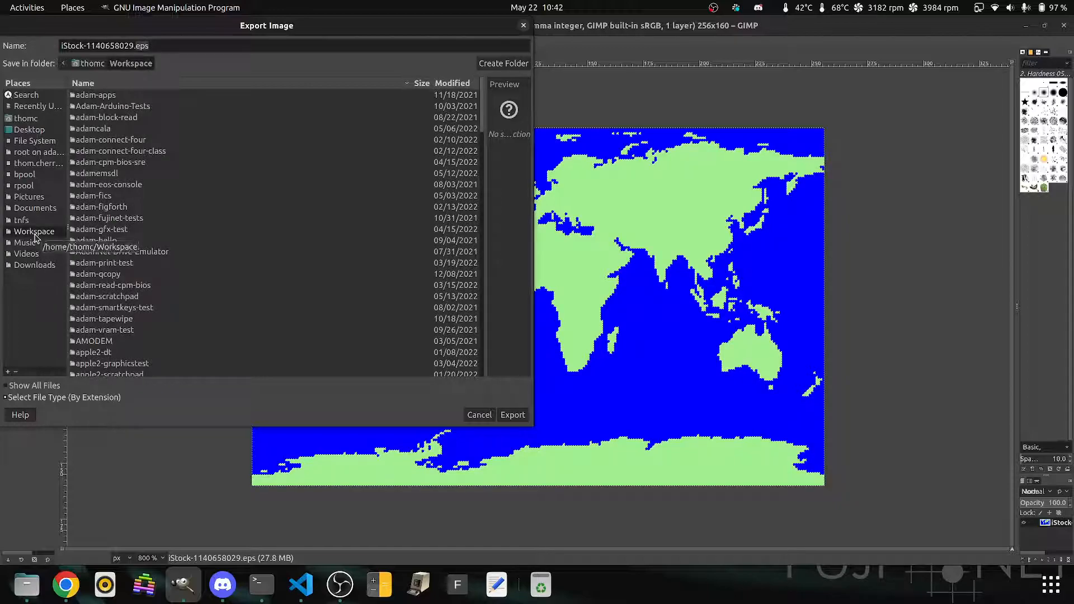
scroll(144, 284, down, 5)
double_click(127, 339)
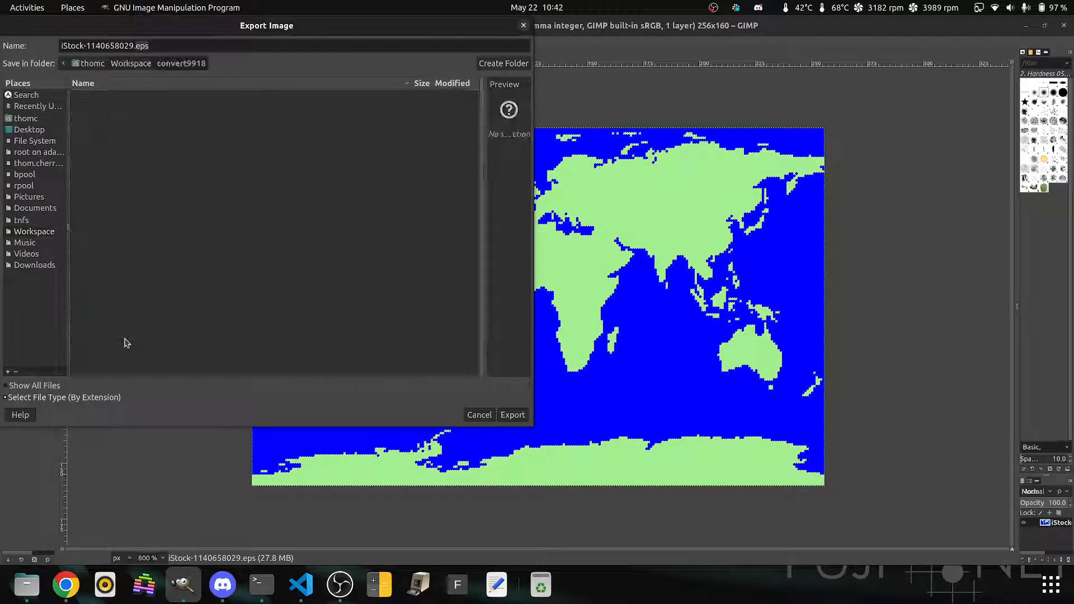
Step: Name the export map.png and export it as a PNG with the existing export options
click(172, 43)
key(ctrl+a)
key(BackSpace)
text(map)
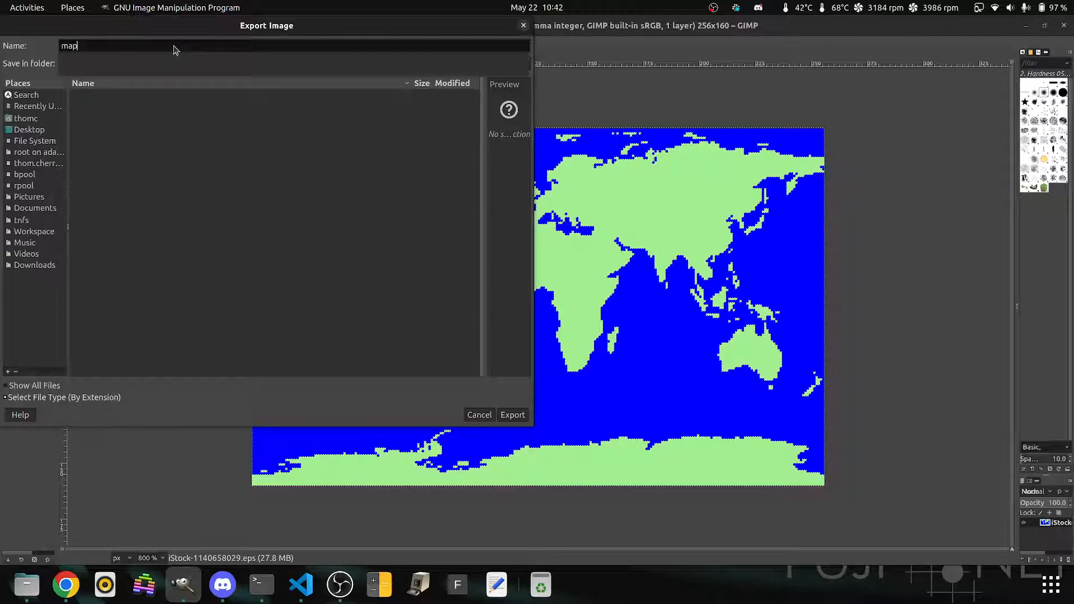
text(.png)
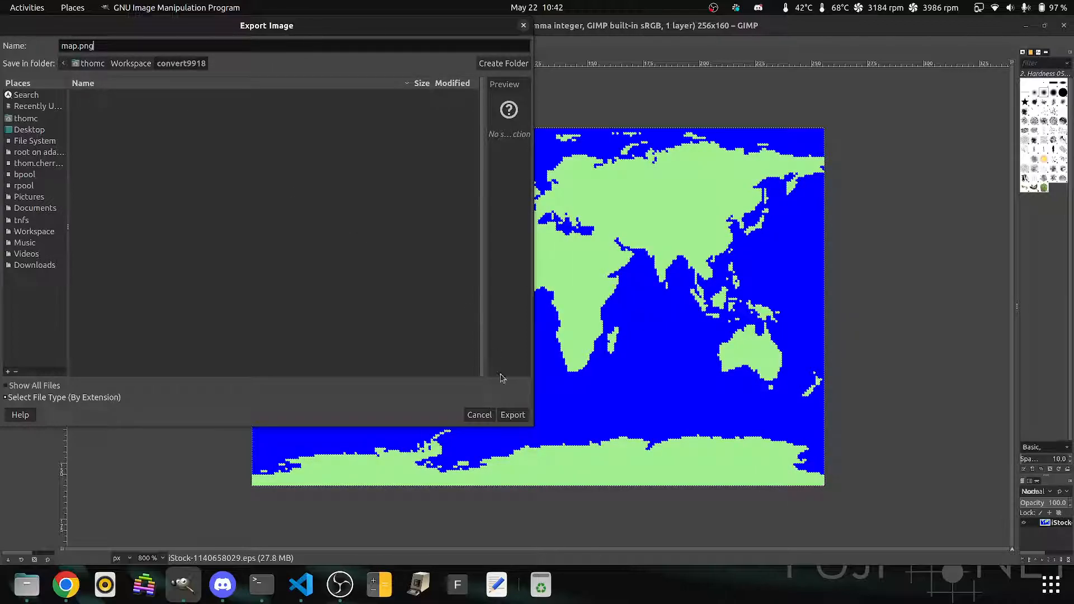
click(515, 414)
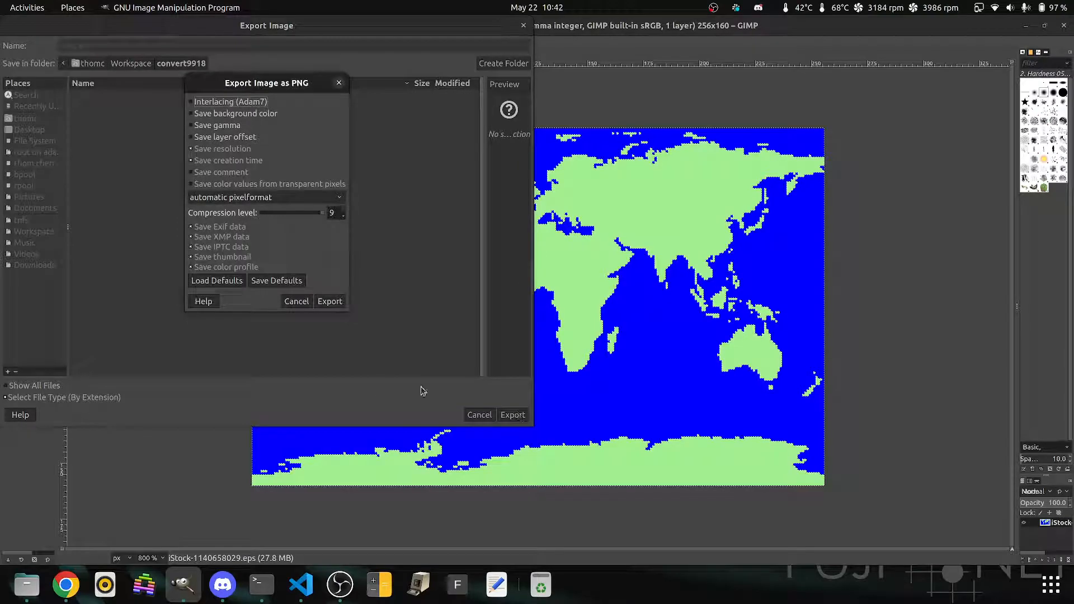
click(329, 301)
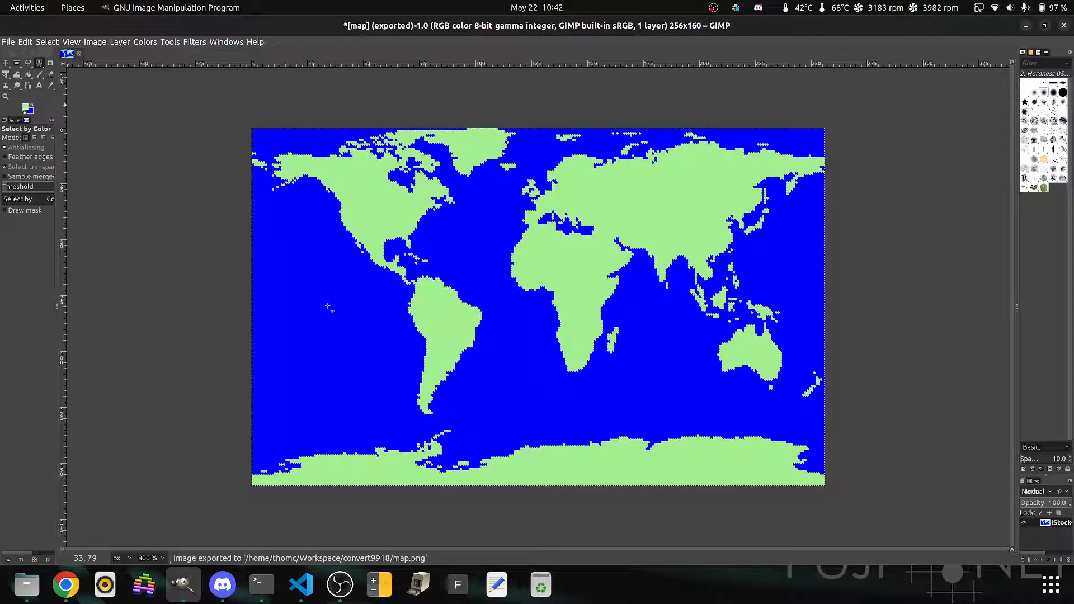
Step: Quit GIMP, discarding the unsaved changes, and close the Stock Images folder window
click(1064, 26)
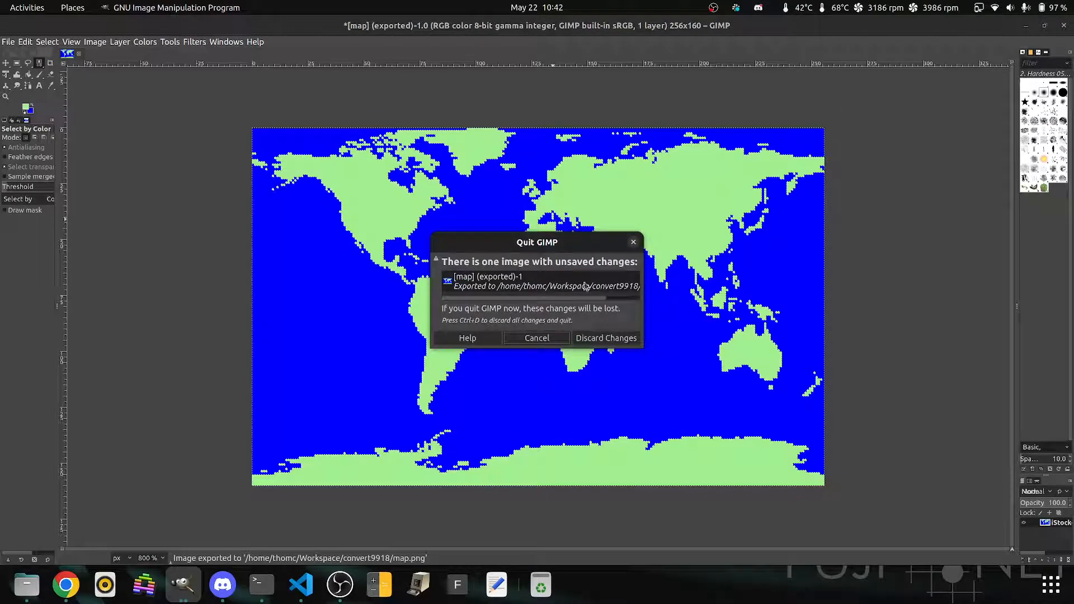
click(606, 338)
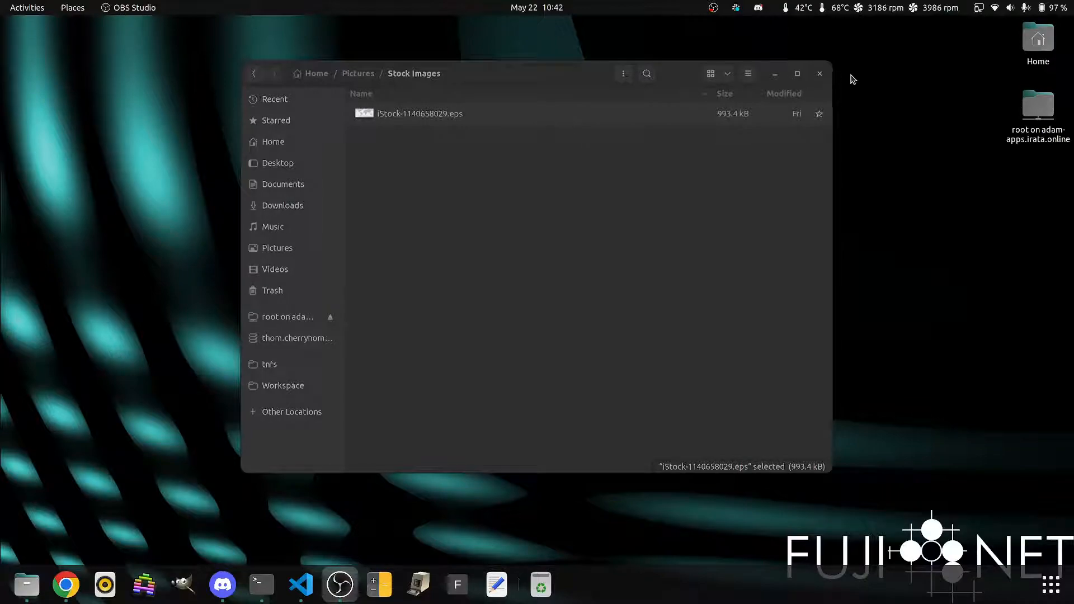
click(818, 74)
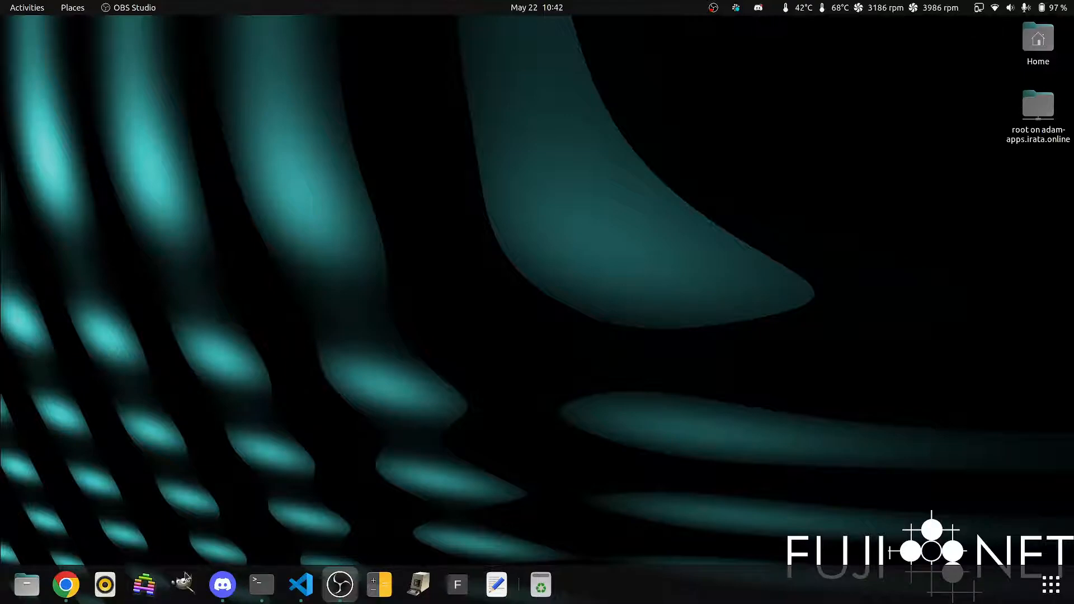
Step: Switch to Google Chrome and maximize its new window
click(67, 587)
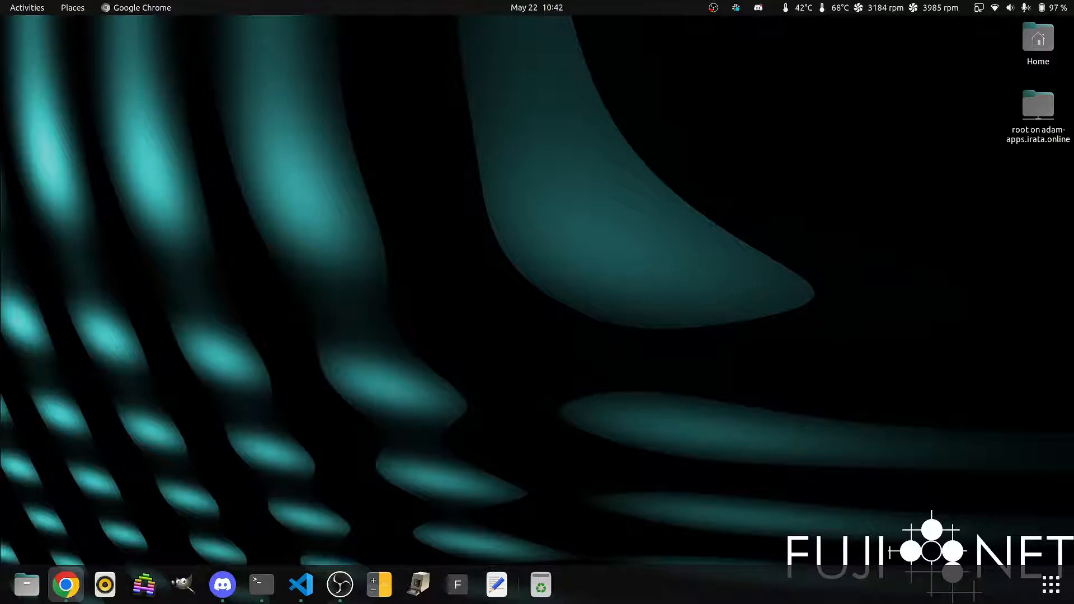
drag(58, 83, 516, 6)
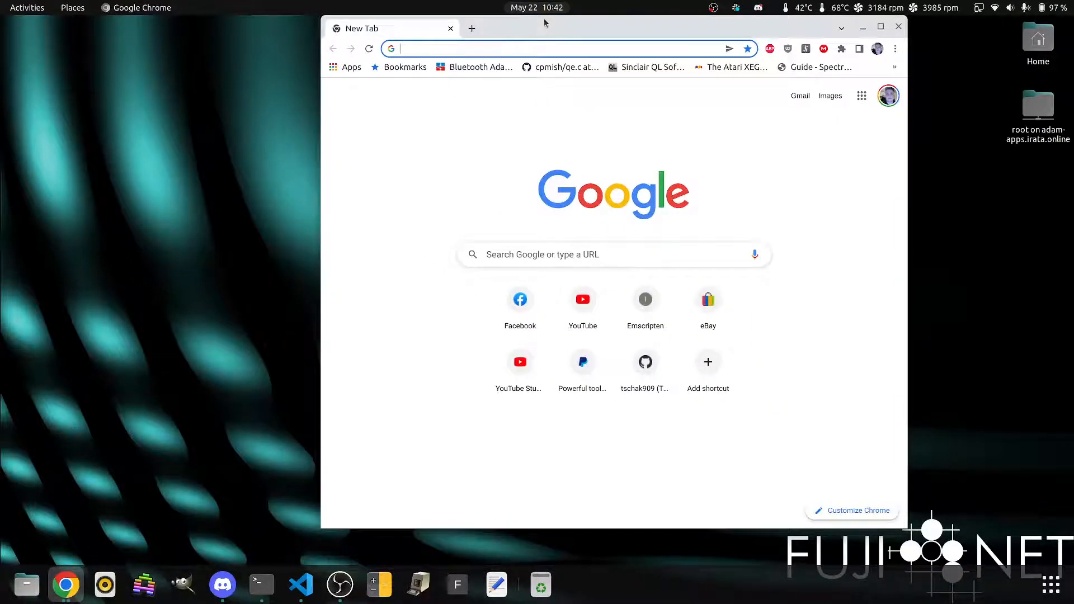
double_click(544, 19)
Step: Look up convert9918 and open the suggested tursilion/convert9918 repository page on GitHub
click(510, 48)
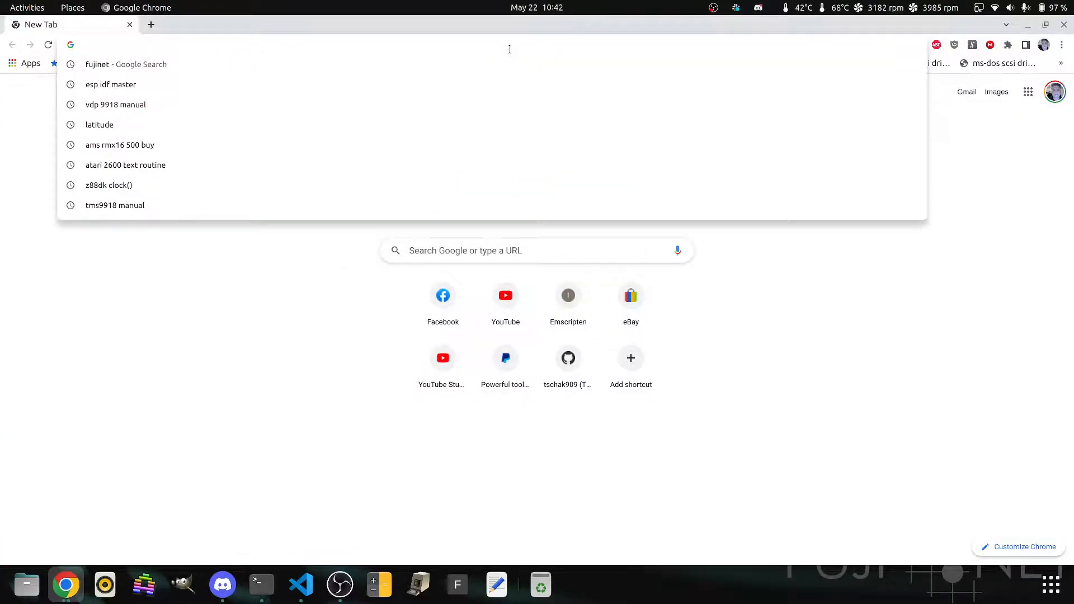
text(convert99)
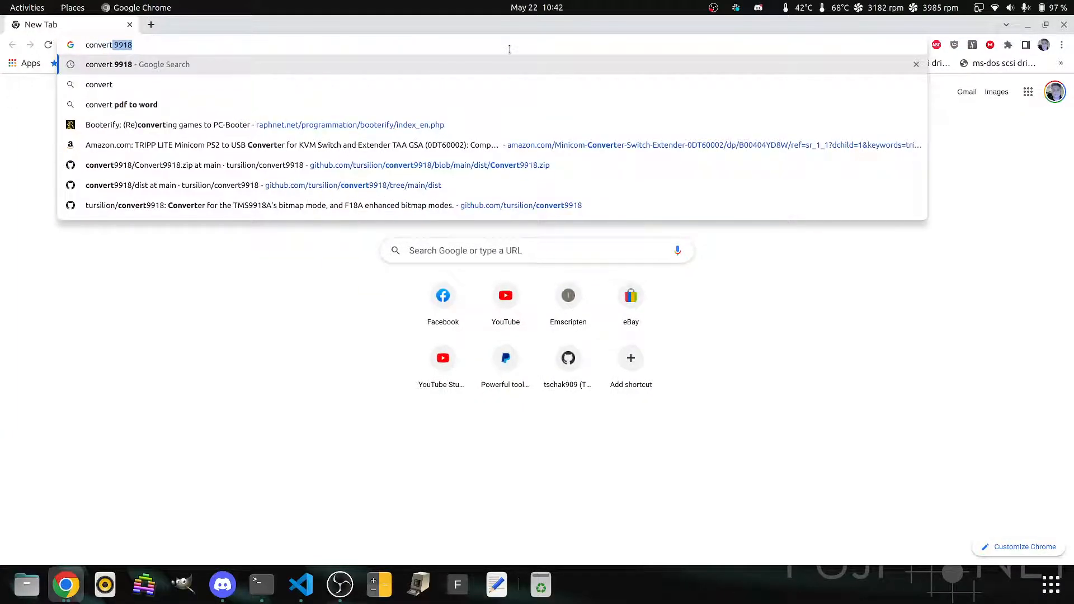
text(18)
key(Down)
key(Down)
key(Down)
key(Down)
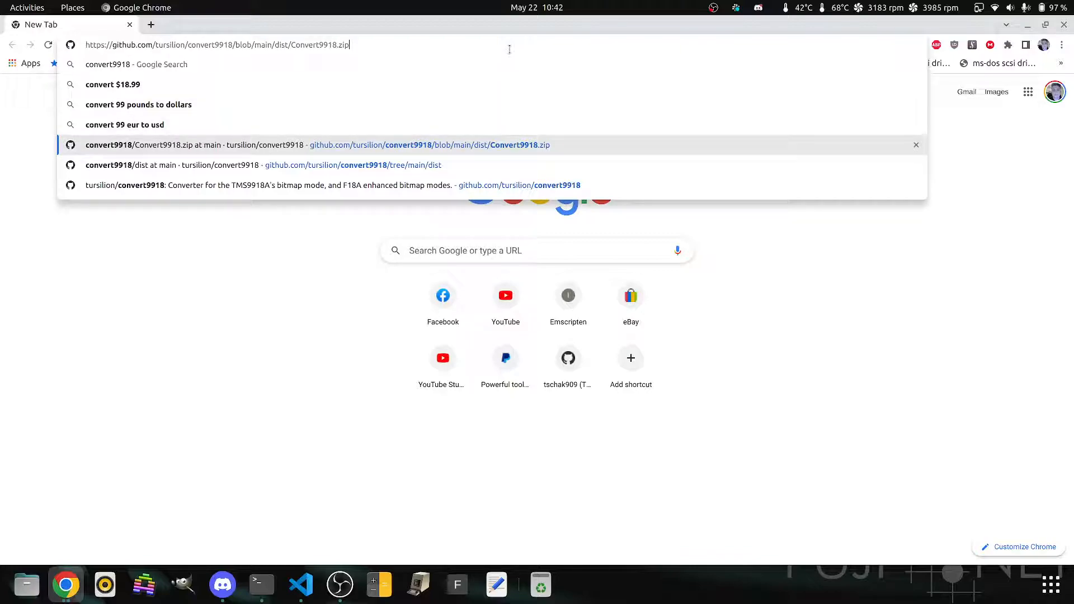
key(Down)
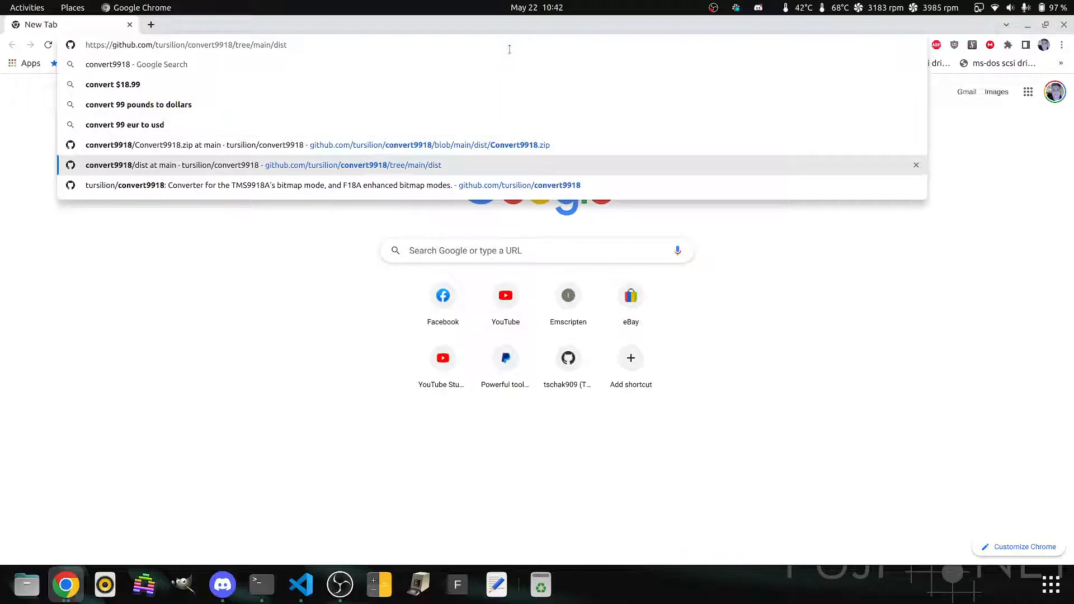
key(Down)
key(Return)
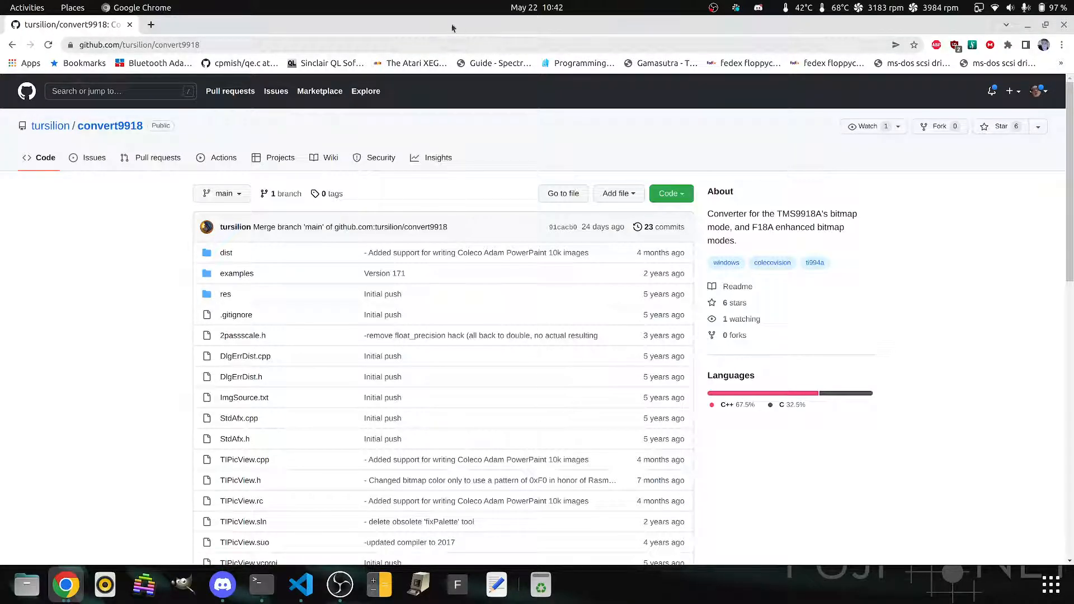
Step: Read the convert9918 readme's description of the supported modes and formats, and open the repository's dist folder
scroll(427, 173, down, 12)
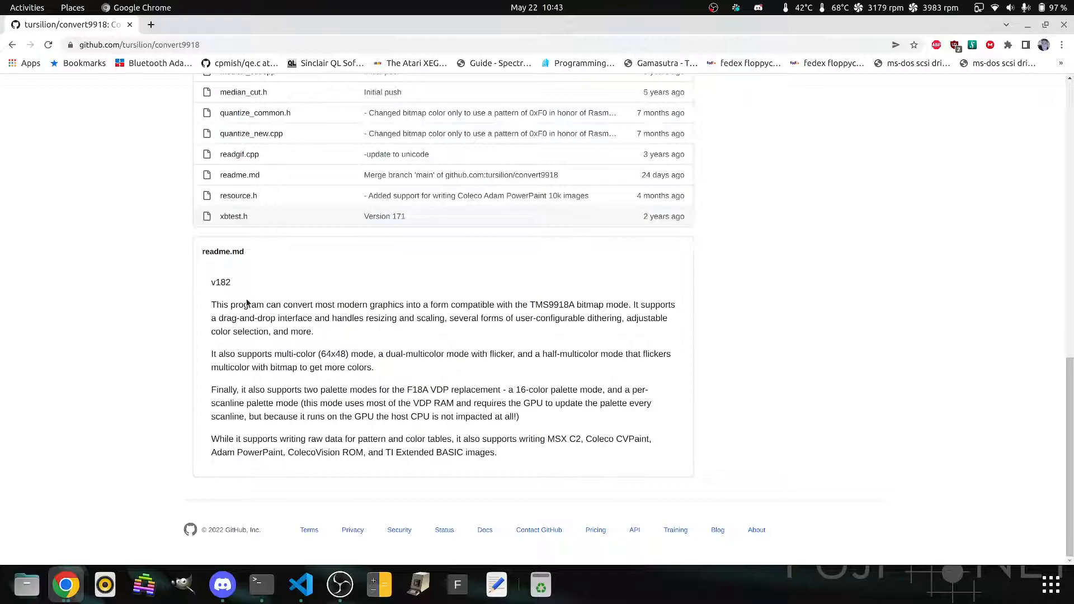
drag(213, 281, 569, 452)
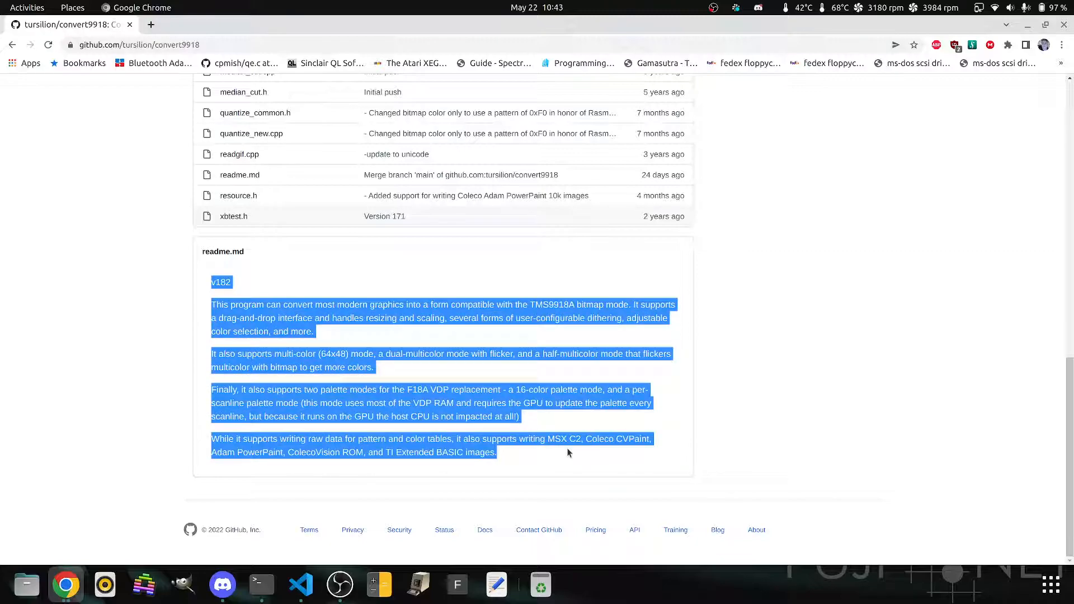
click(352, 317)
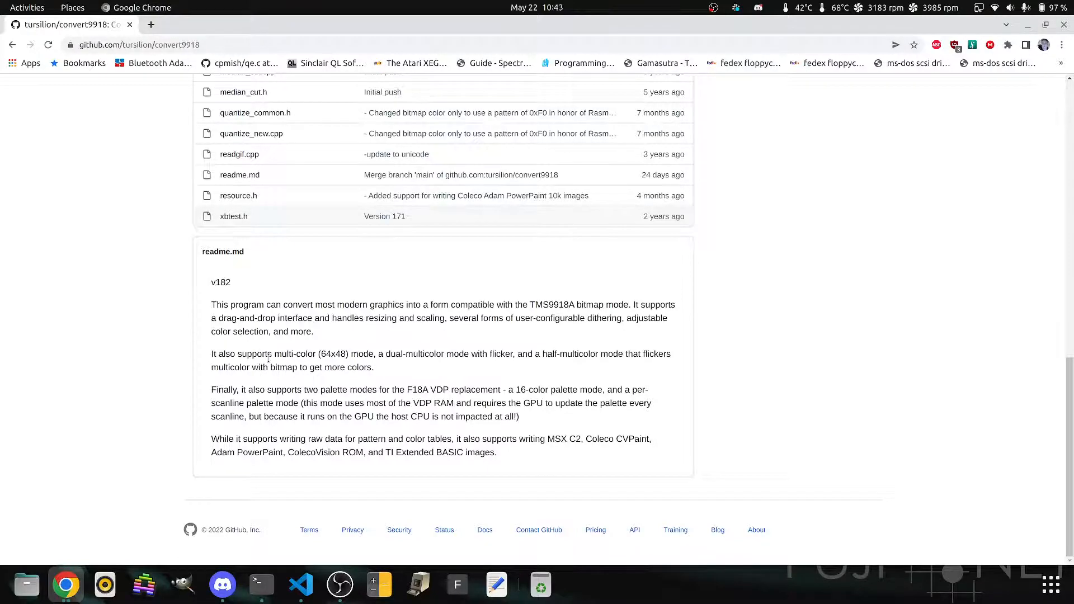
scroll(268, 358, up, 10)
scroll(267, 361, up, 2)
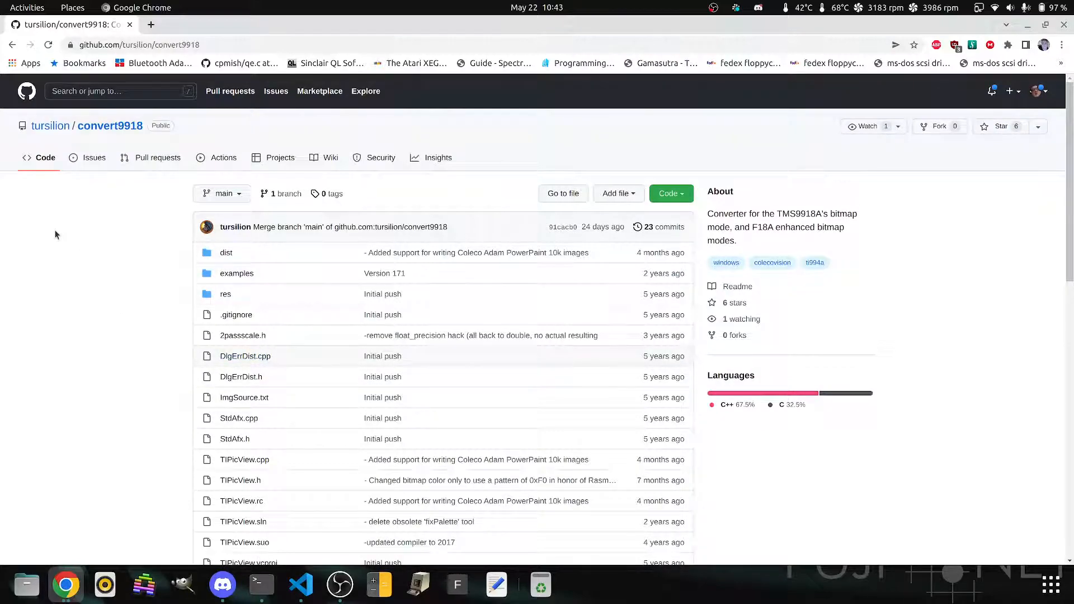
scroll(530, 295, down, 2)
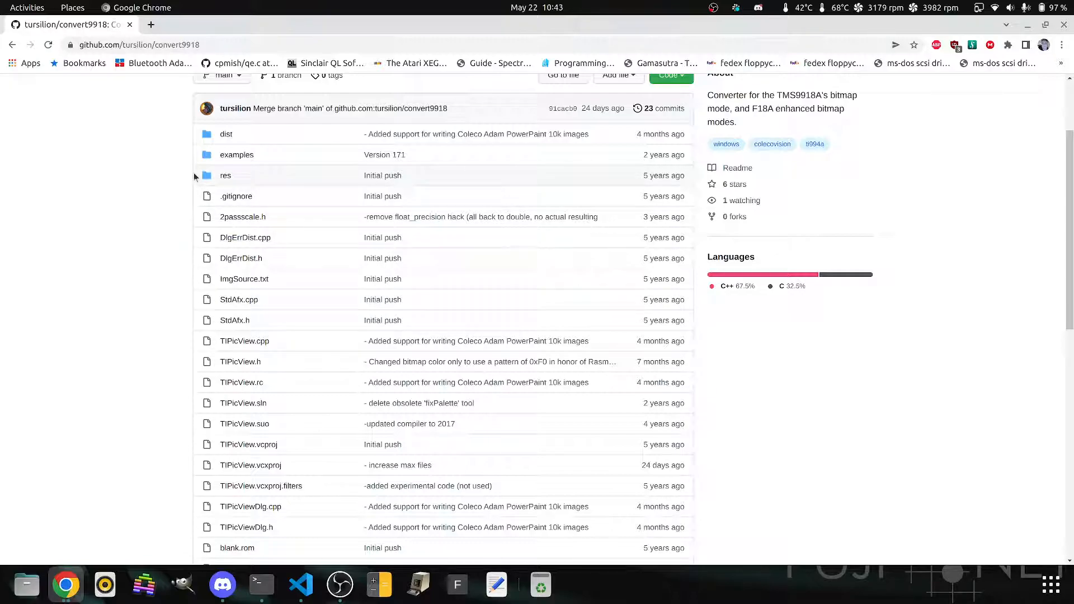
click(225, 134)
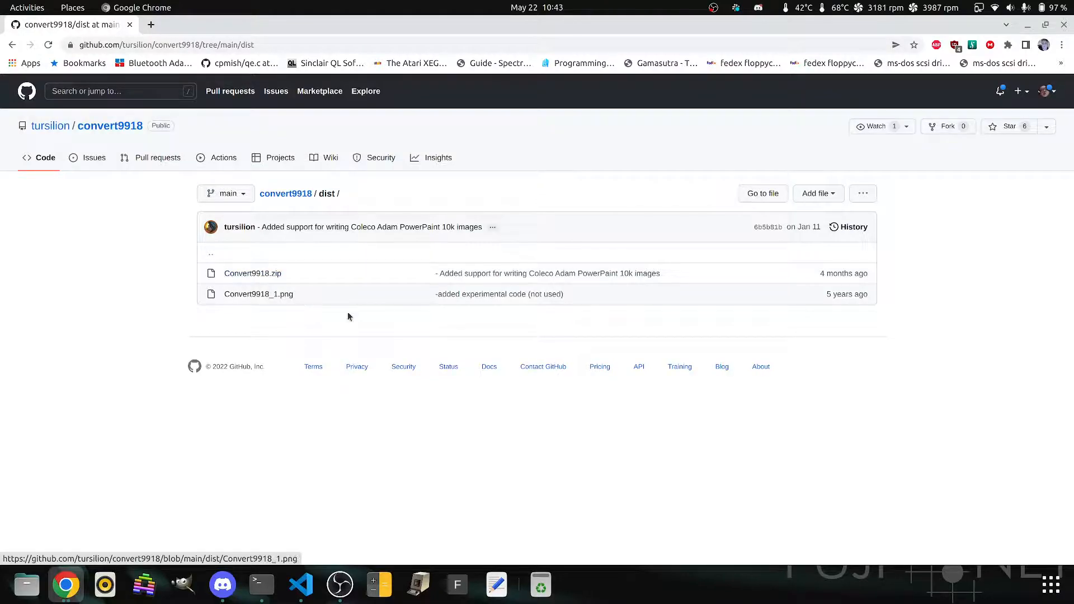
Step: Open a file manager window on the Home folder, minimize Chrome, and maximize the file manager
click(26, 585)
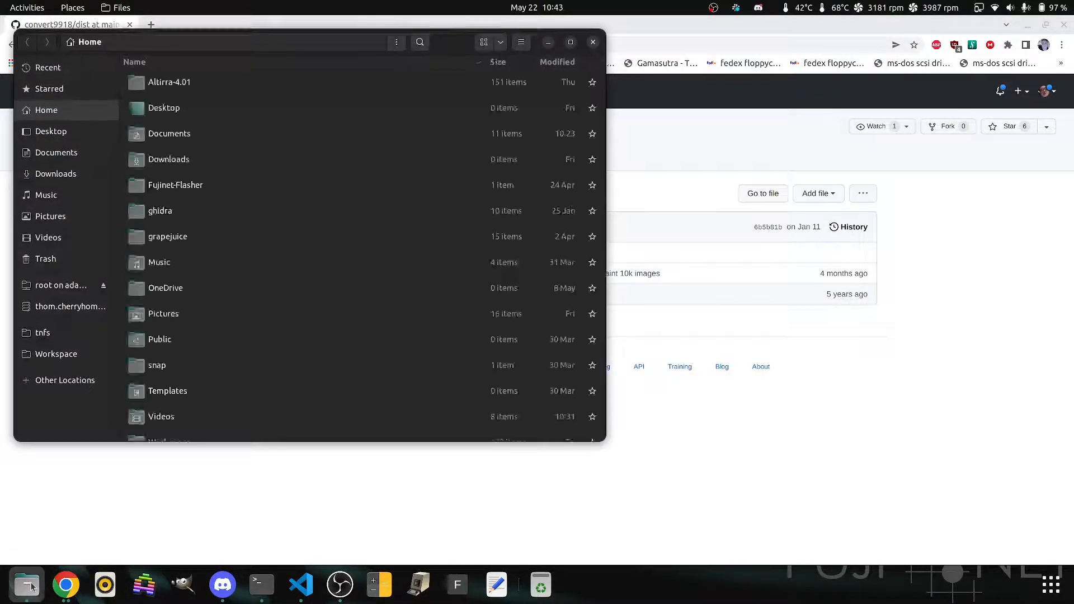
double_click(291, 23)
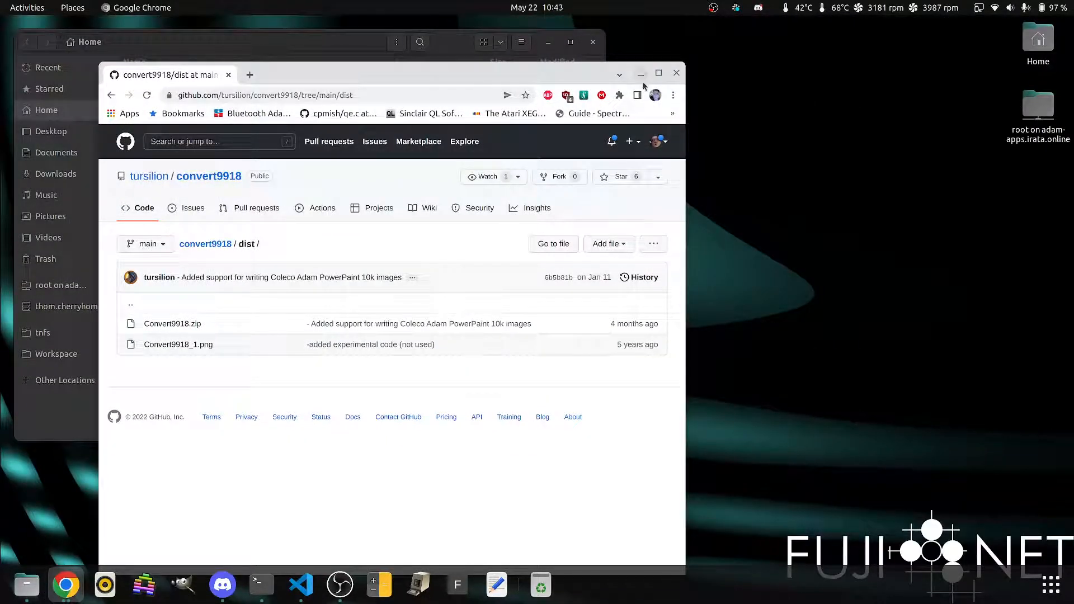
click(642, 75)
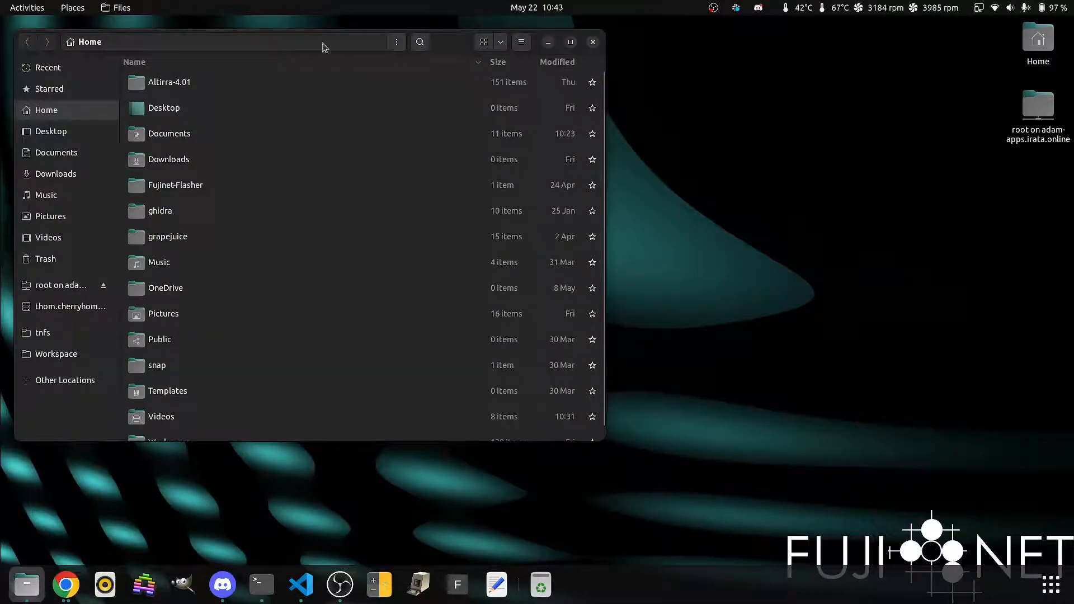
drag(464, 40, 628, 8)
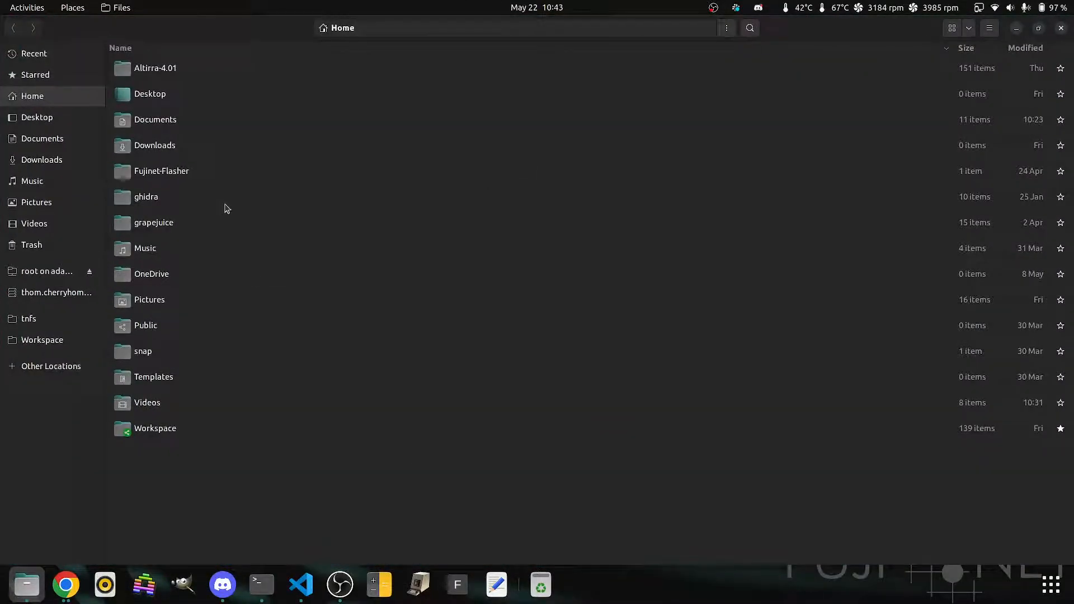
Step: Go to the Workspace/convert9918 folder and select the exported map.png
double_click(156, 428)
scroll(235, 334, down, 10)
scroll(235, 334, down, 1)
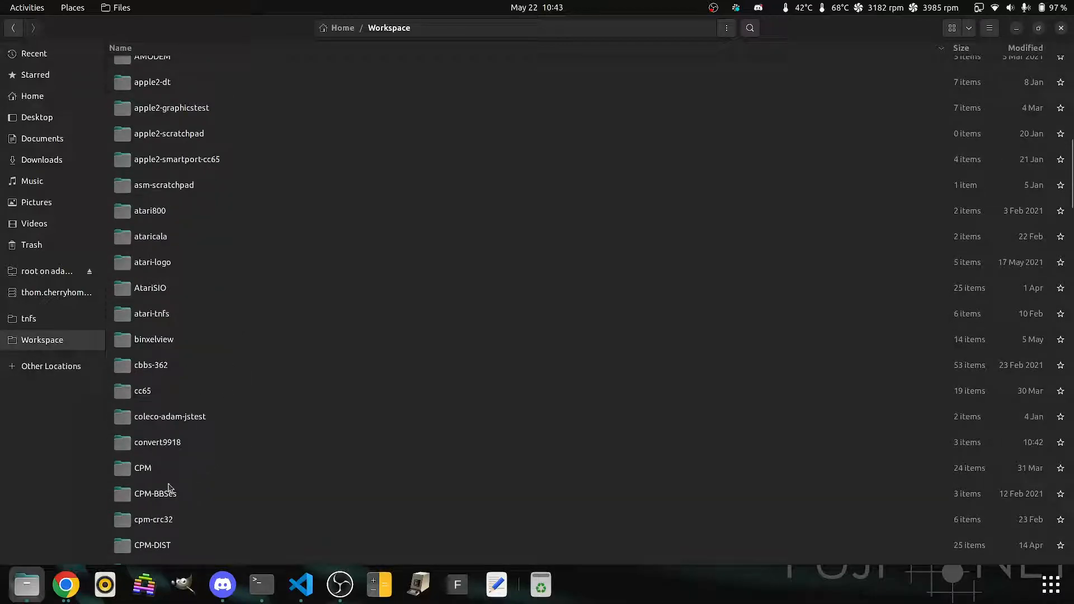
double_click(161, 445)
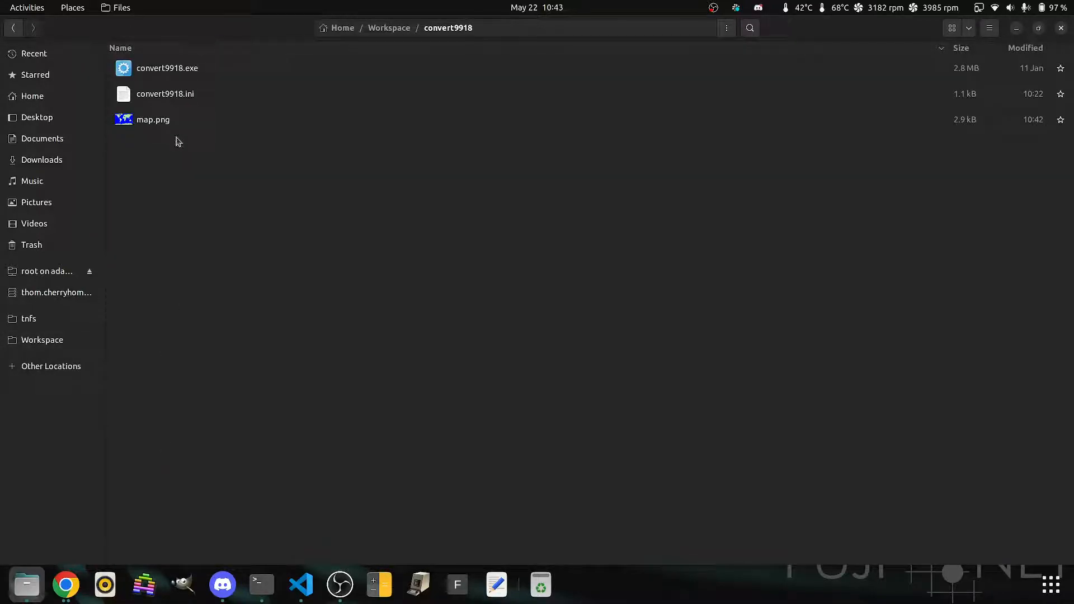
click(165, 119)
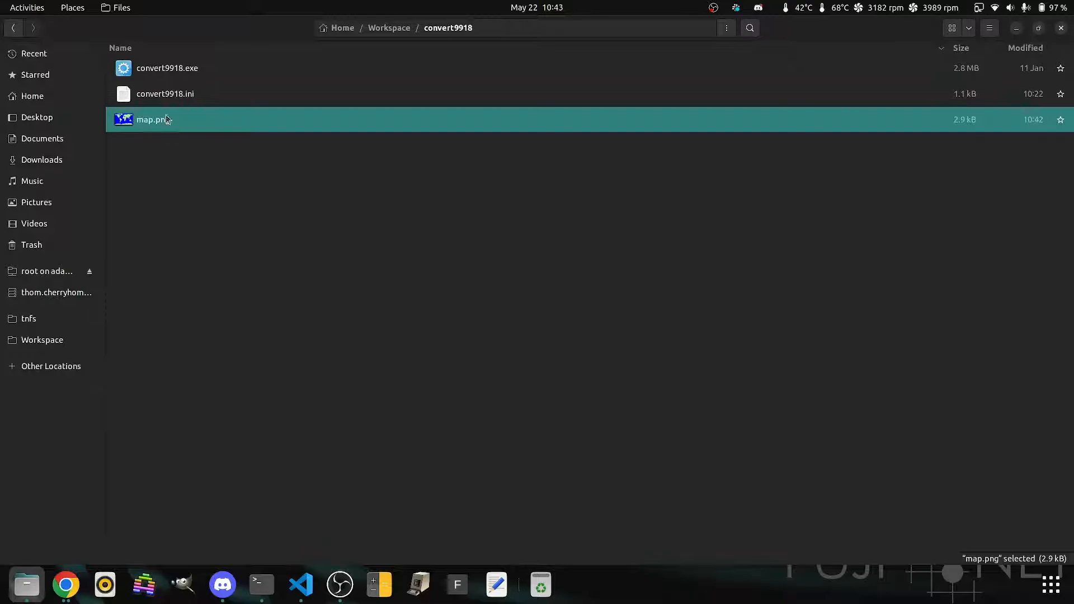
Step: Launch convert9918.exe and move its console and picture windows apart
double_click(187, 69)
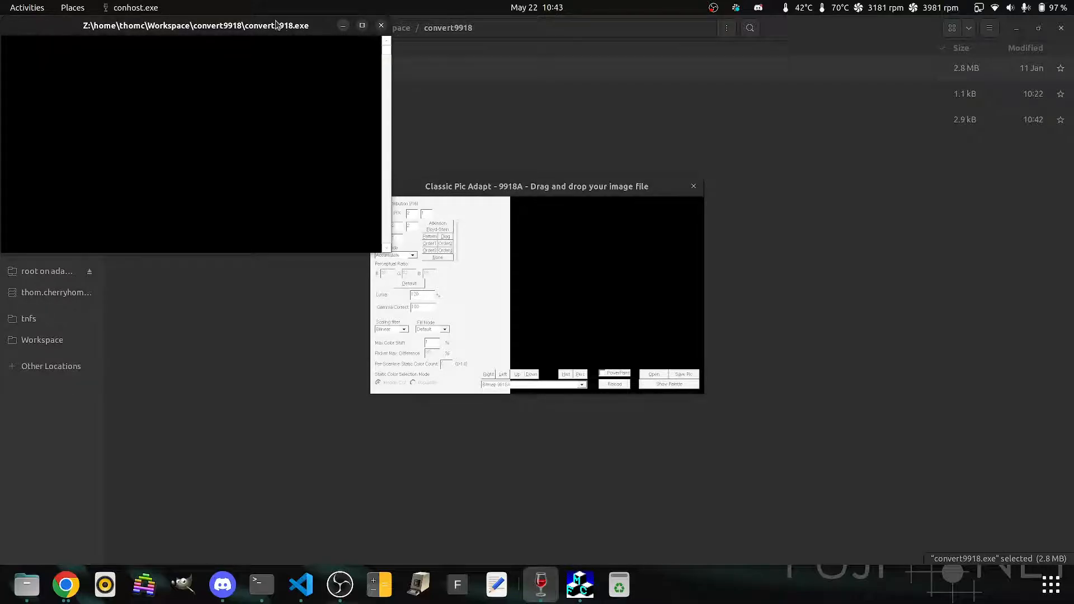
drag(274, 22, 965, 320)
drag(526, 187, 349, 126)
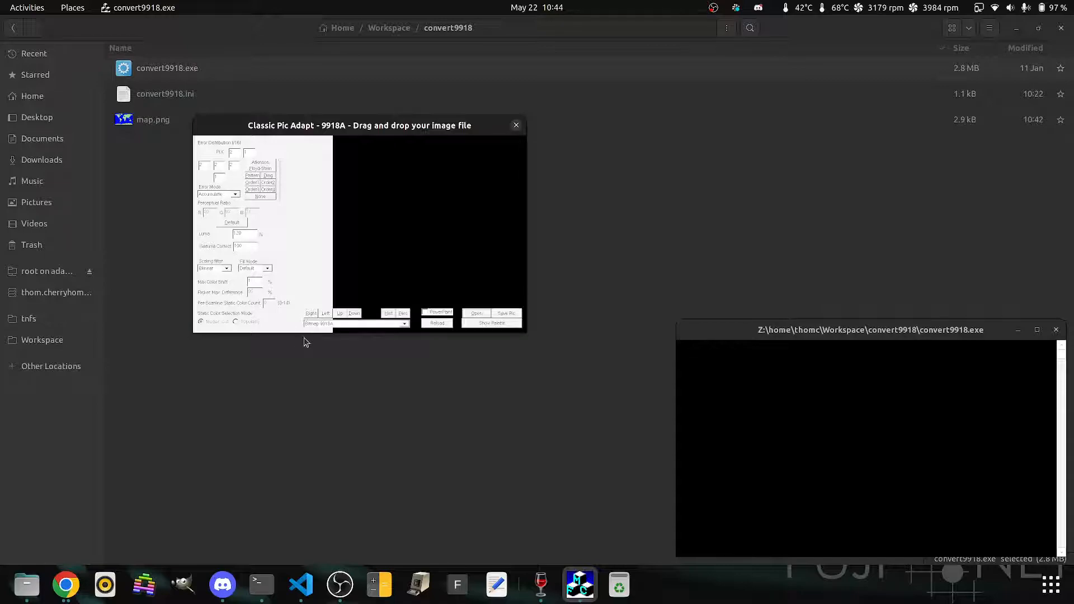
Step: Load map.png from home/Workspace/convert9918 into the converter for a trial conversion, and close the converter once it is drawn
click(476, 314)
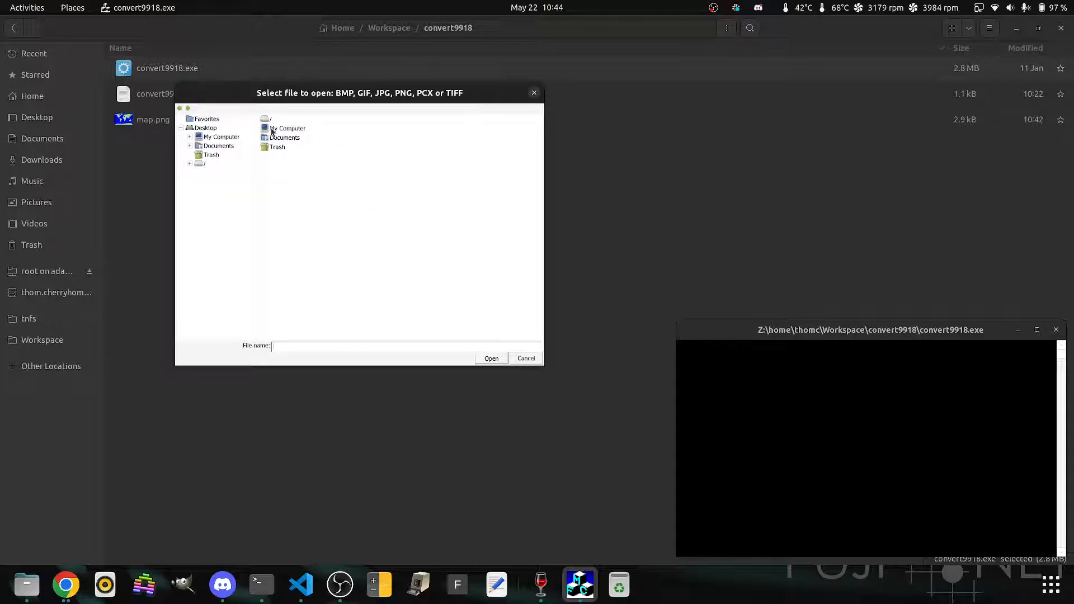
double_click(266, 119)
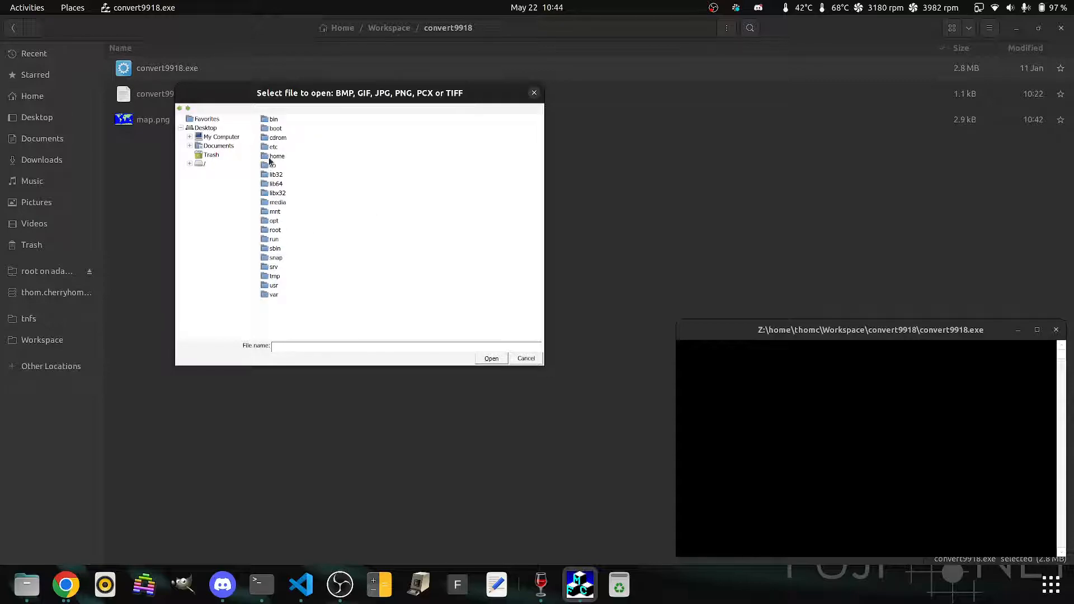
double_click(269, 160)
double_click(270, 120)
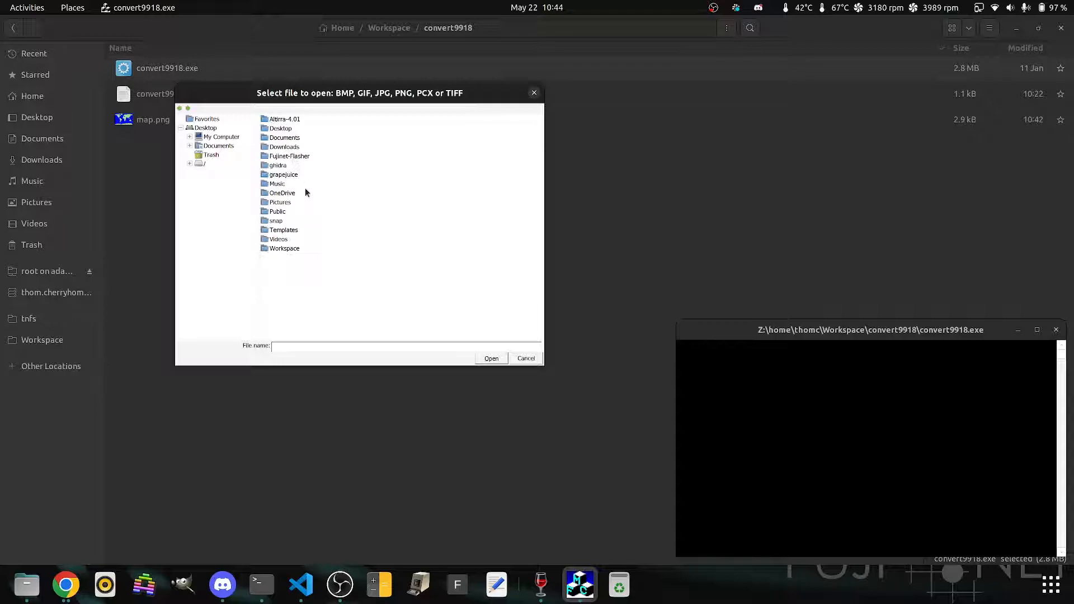
double_click(288, 249)
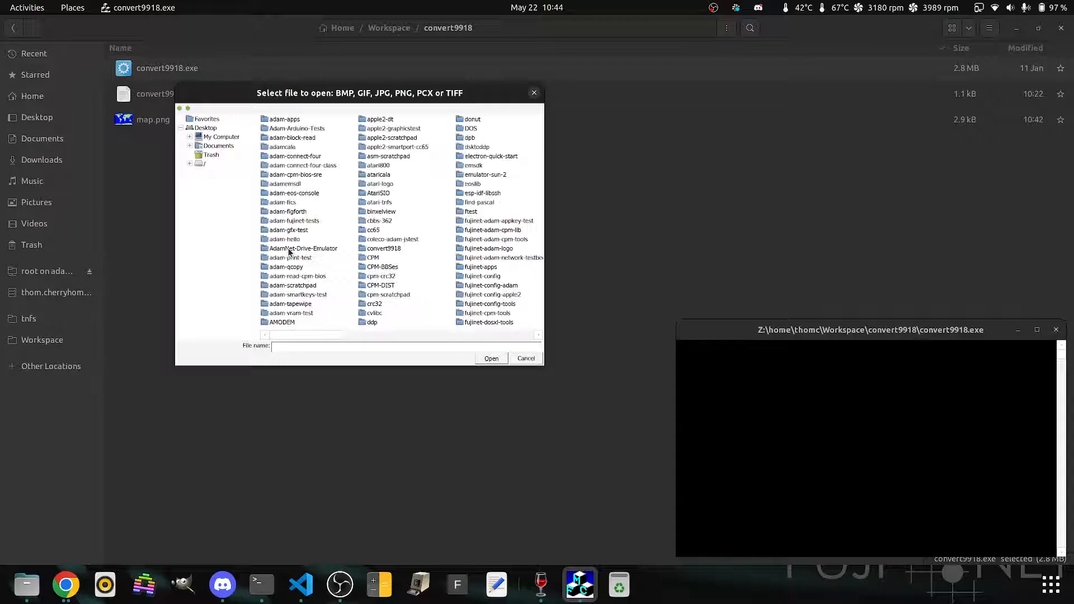
double_click(377, 249)
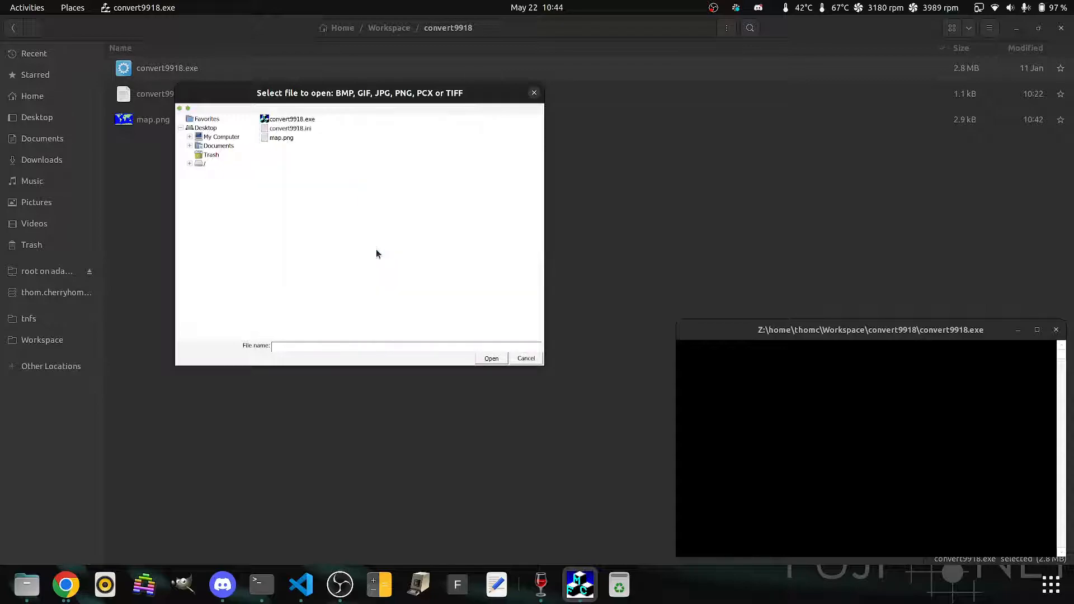
click(279, 139)
click(502, 361)
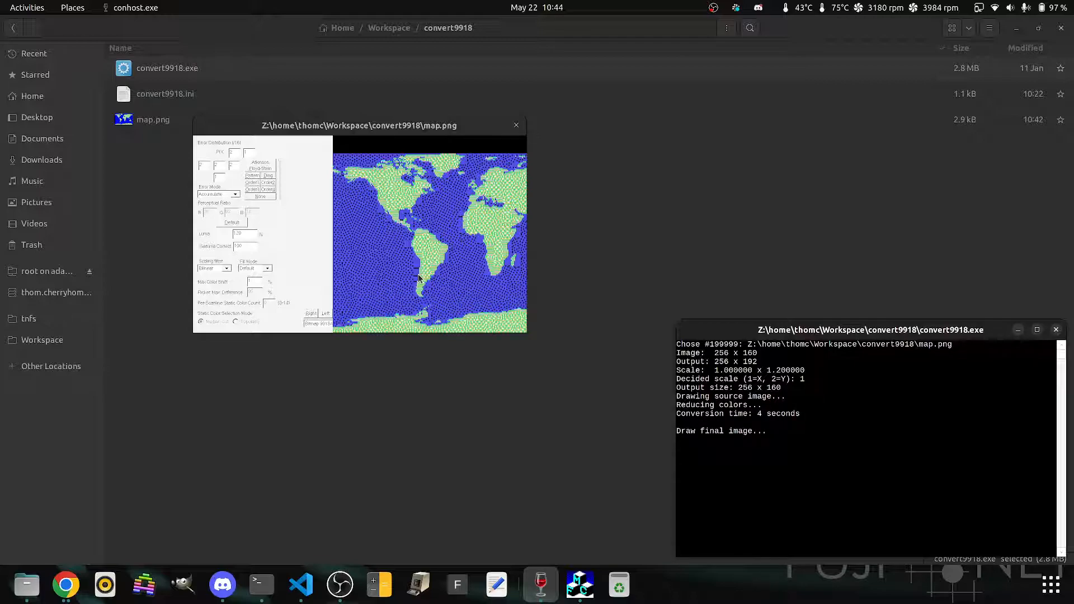
click(517, 126)
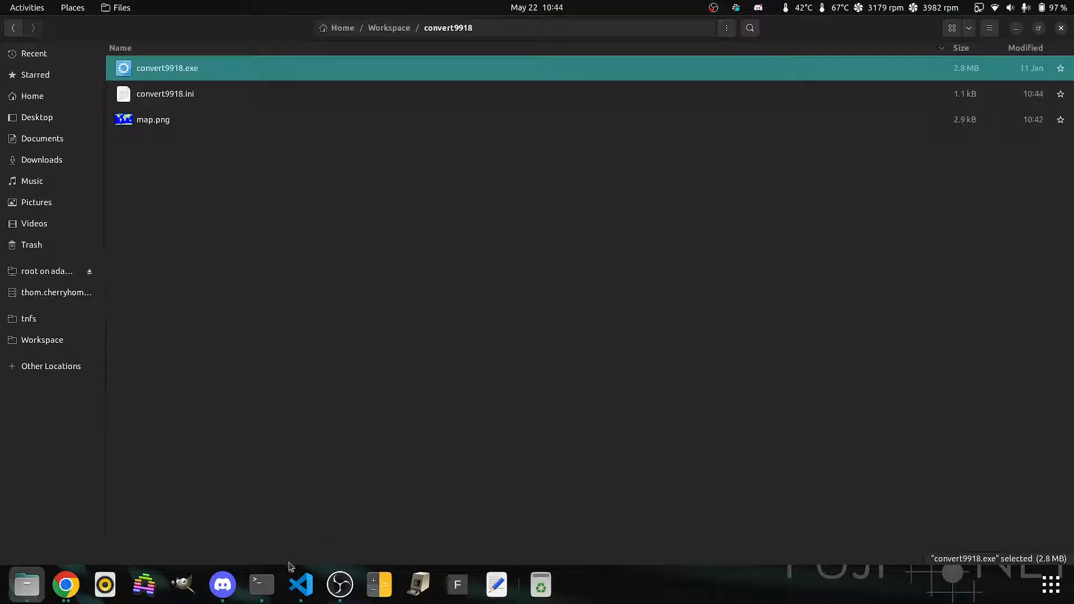
Step: Start GIMP and reopen the recently exported map.png
click(183, 584)
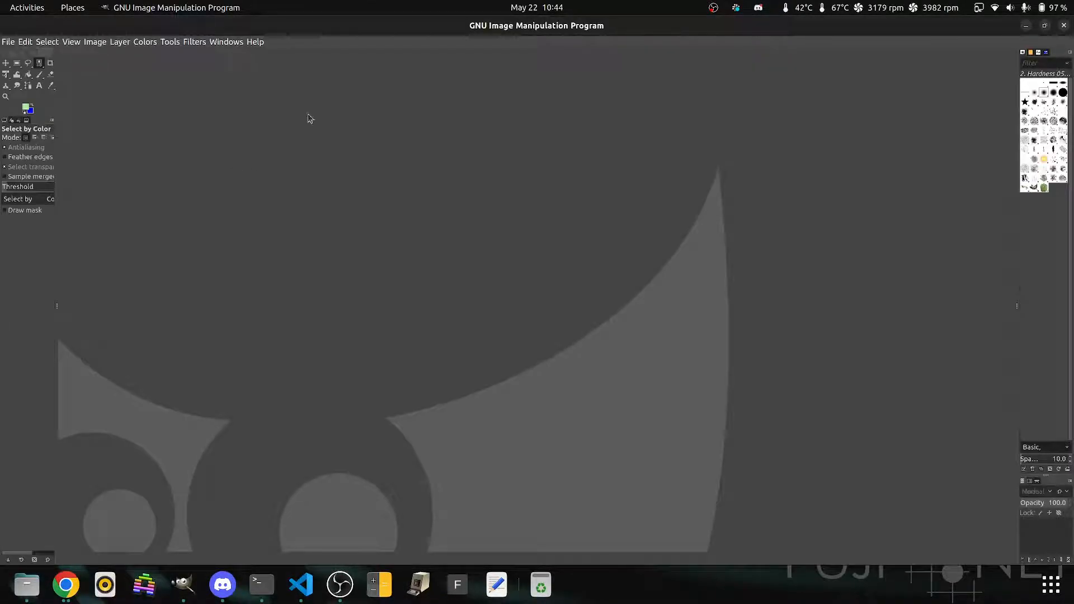
click(8, 42)
mouse_move(56, 113)
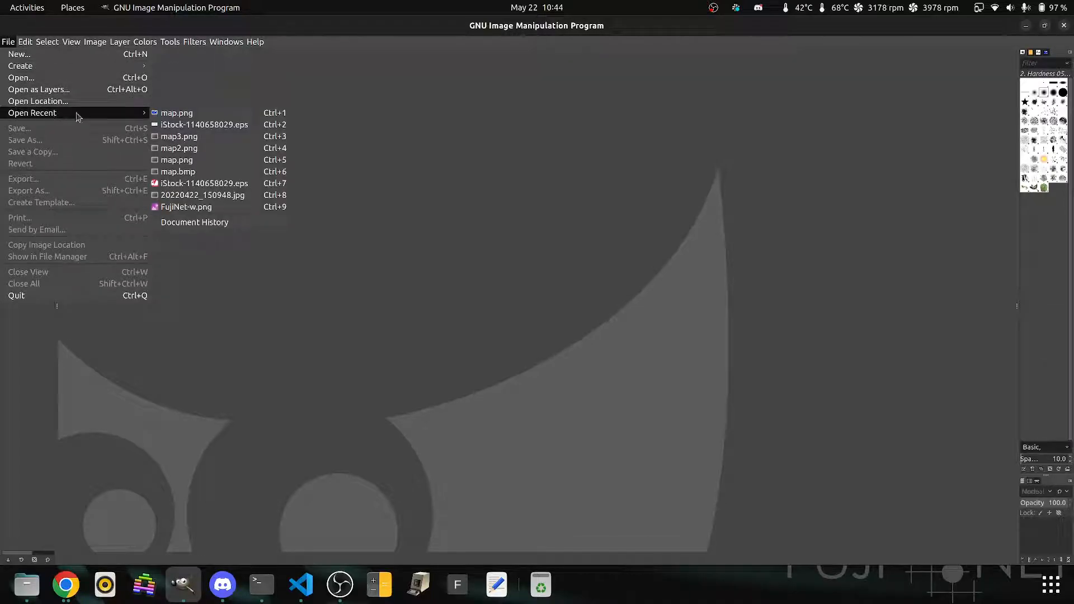
click(200, 113)
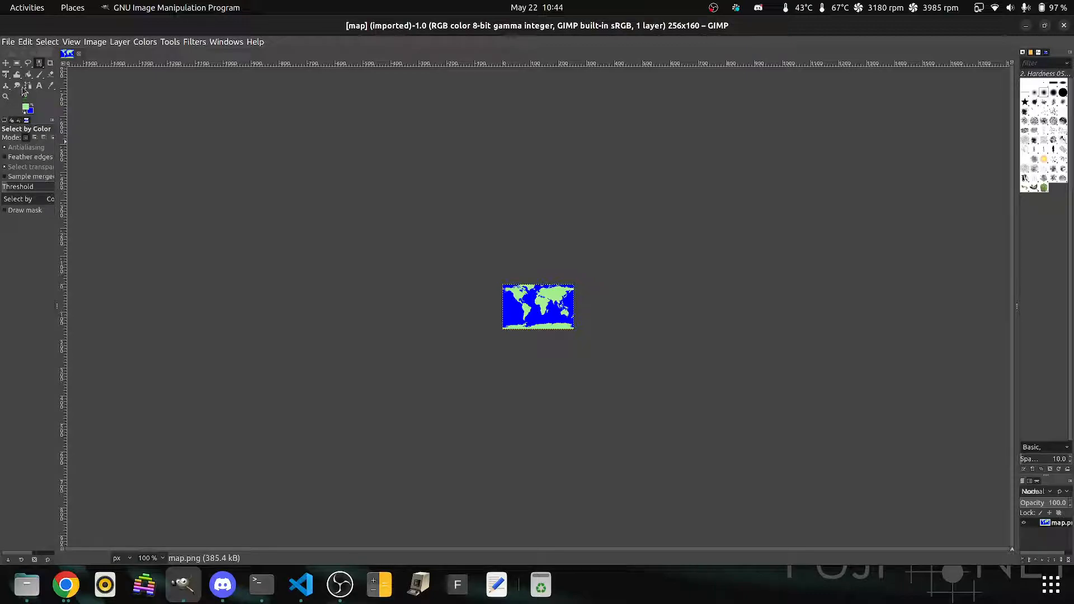
Step: Resize the map's canvas to 256 × 192 pixels with the fill set to Background color
click(6, 94)
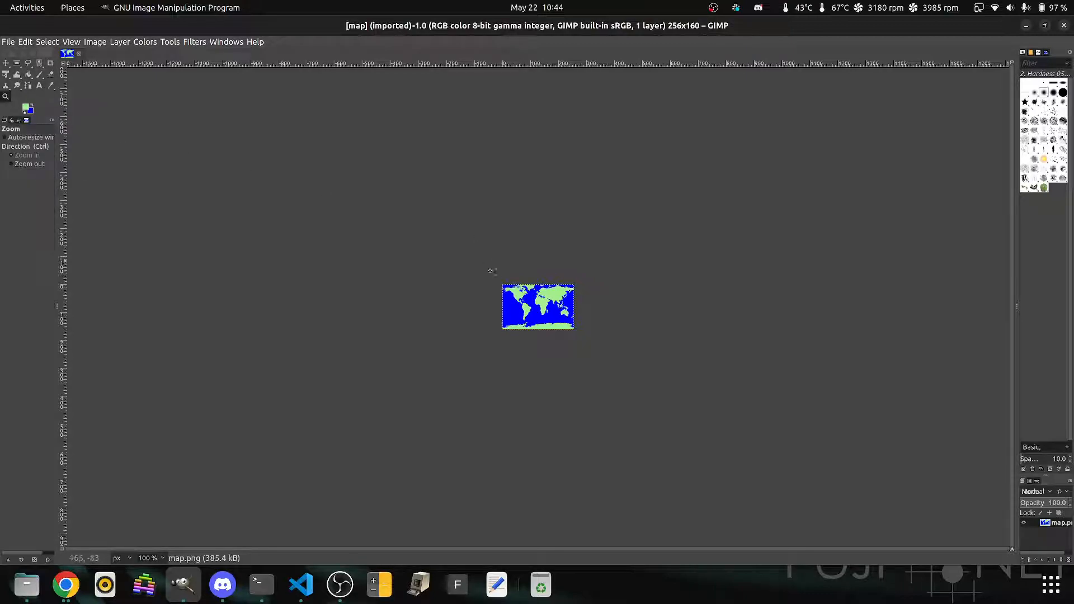
click(537, 320)
click(537, 320)
click(537, 320)
click(537, 320)
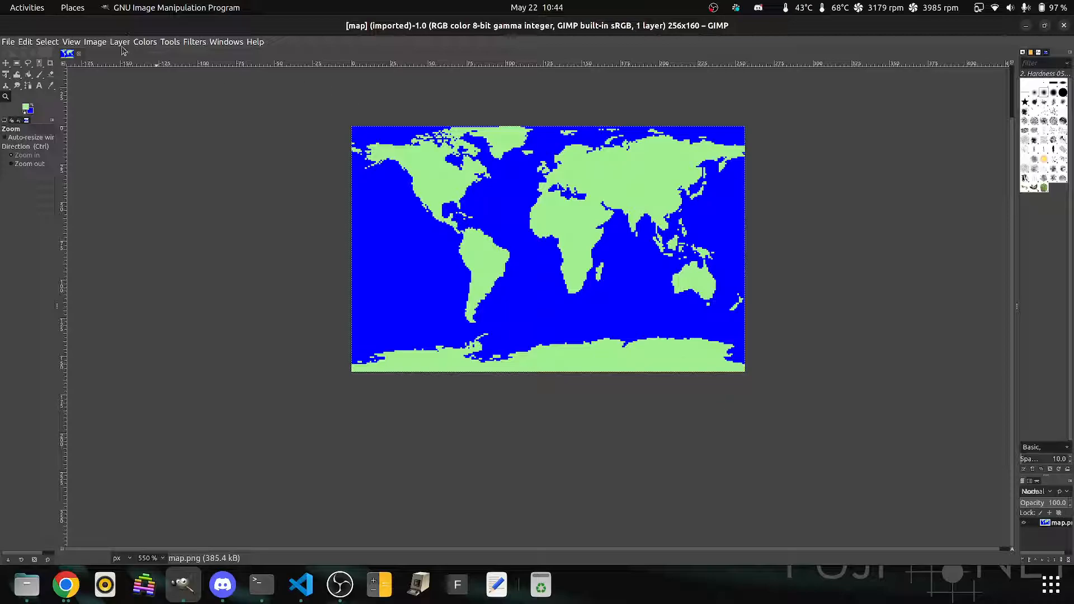
click(96, 45)
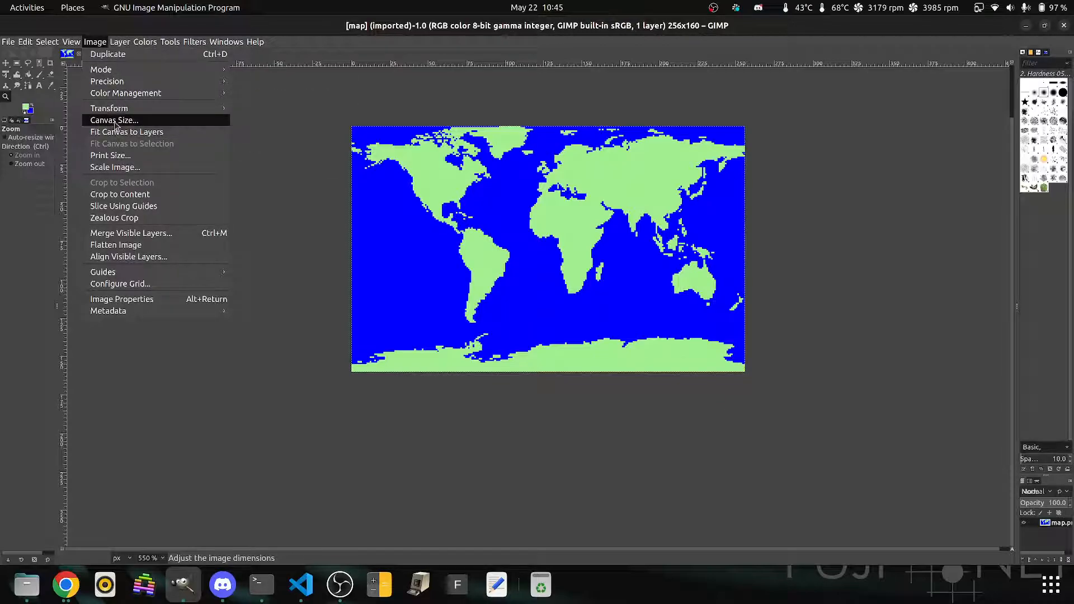
click(116, 123)
double_click(539, 256)
text(192)
key(Tab)
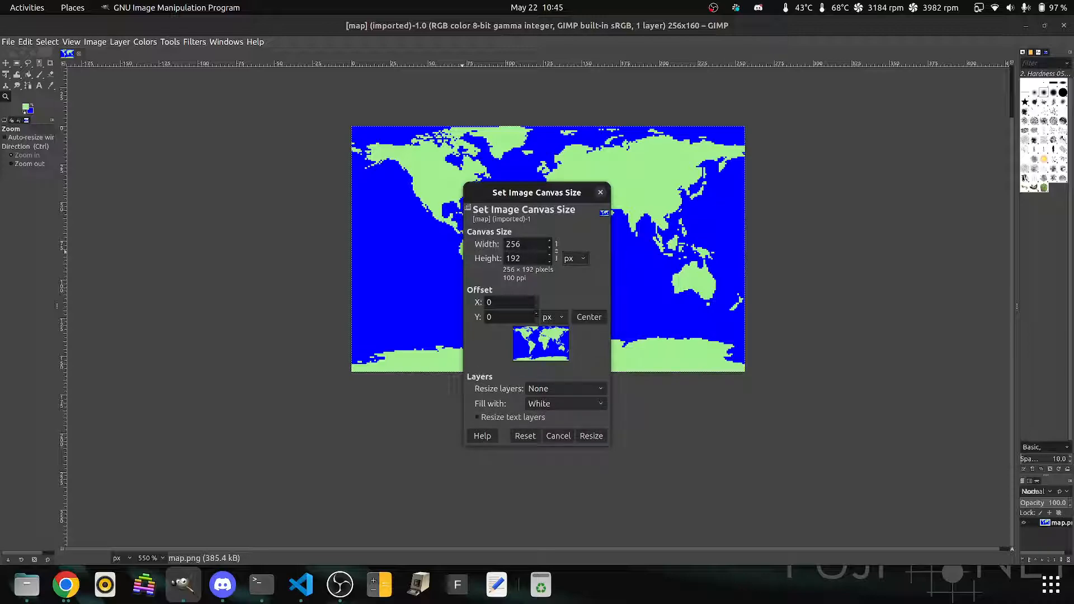
click(557, 406)
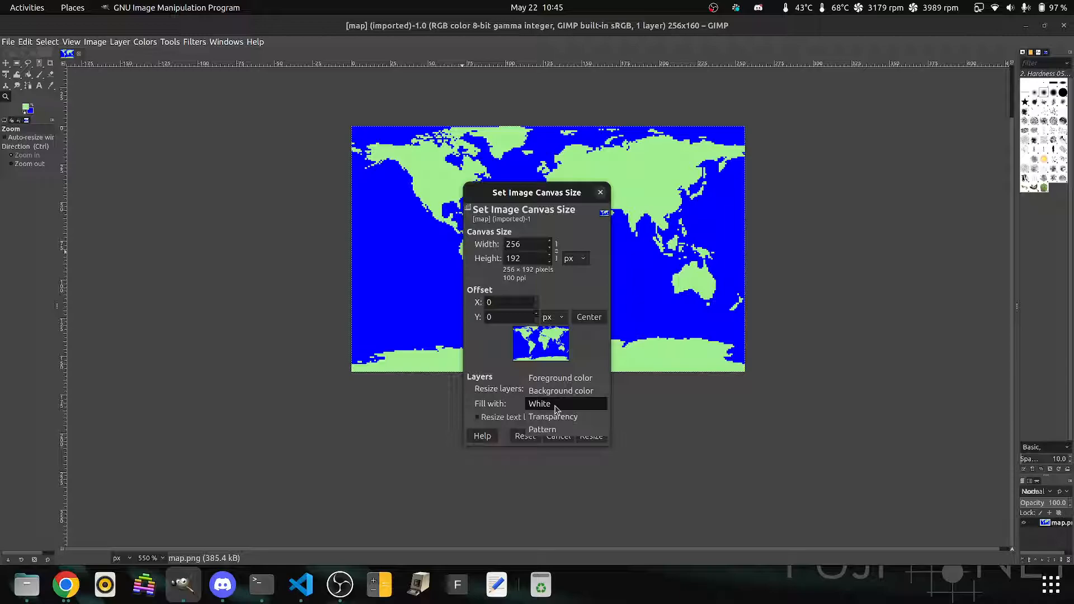
click(555, 390)
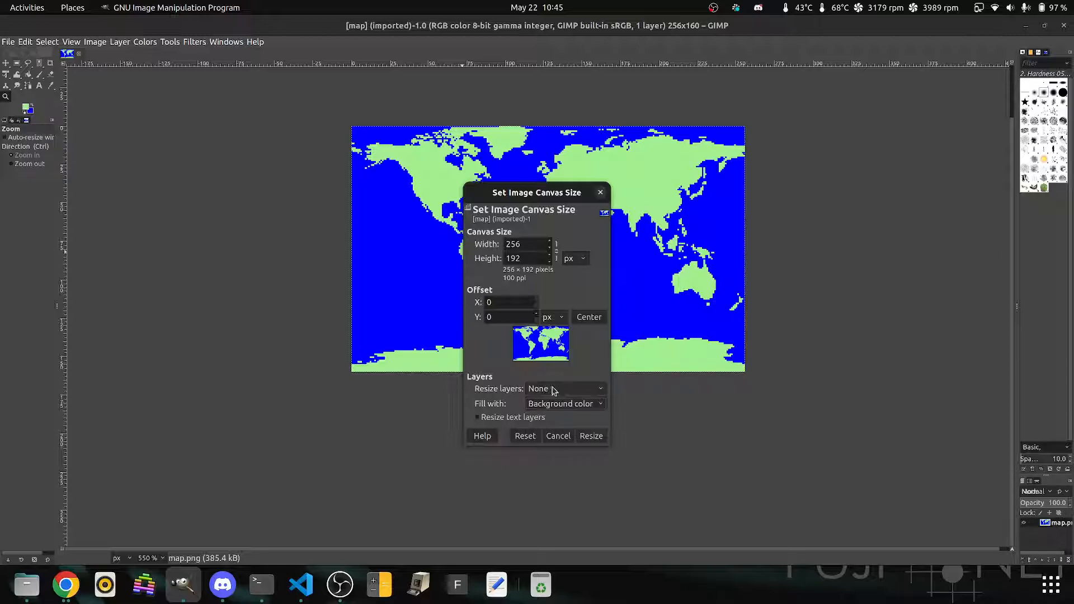
click(593, 438)
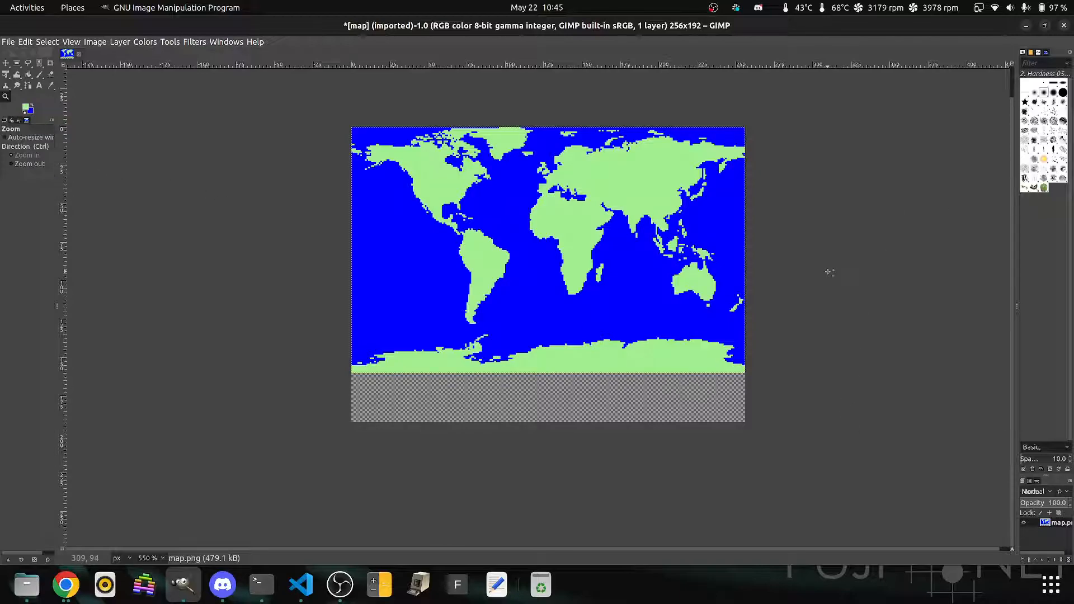
Step: Add a 256 × 192 layer filled with the blue background color and place it beneath the map.png layer
click(1023, 563)
click(913, 546)
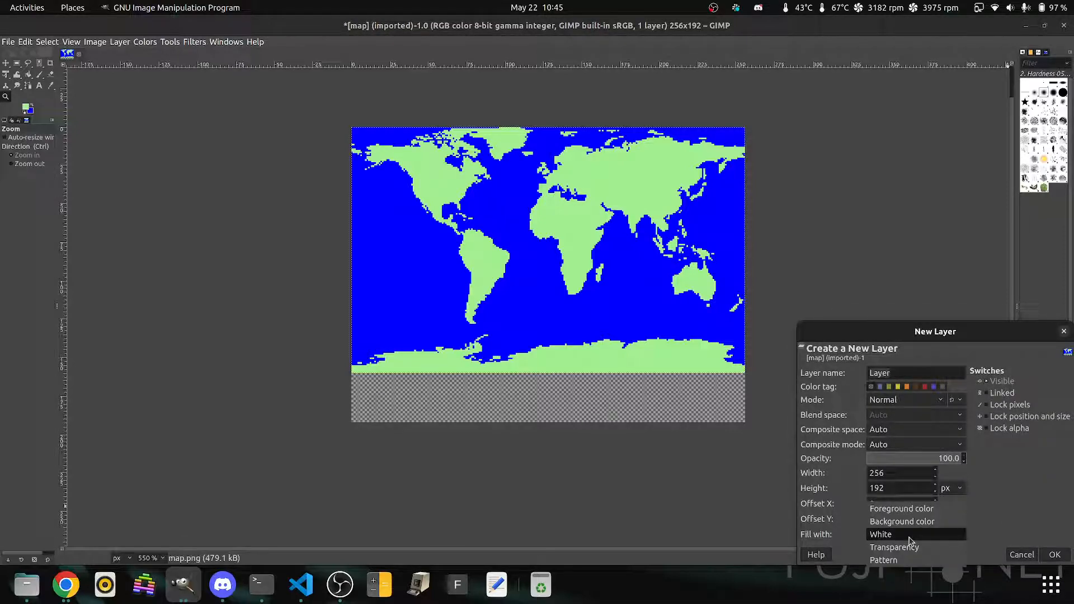
click(910, 523)
click(1061, 560)
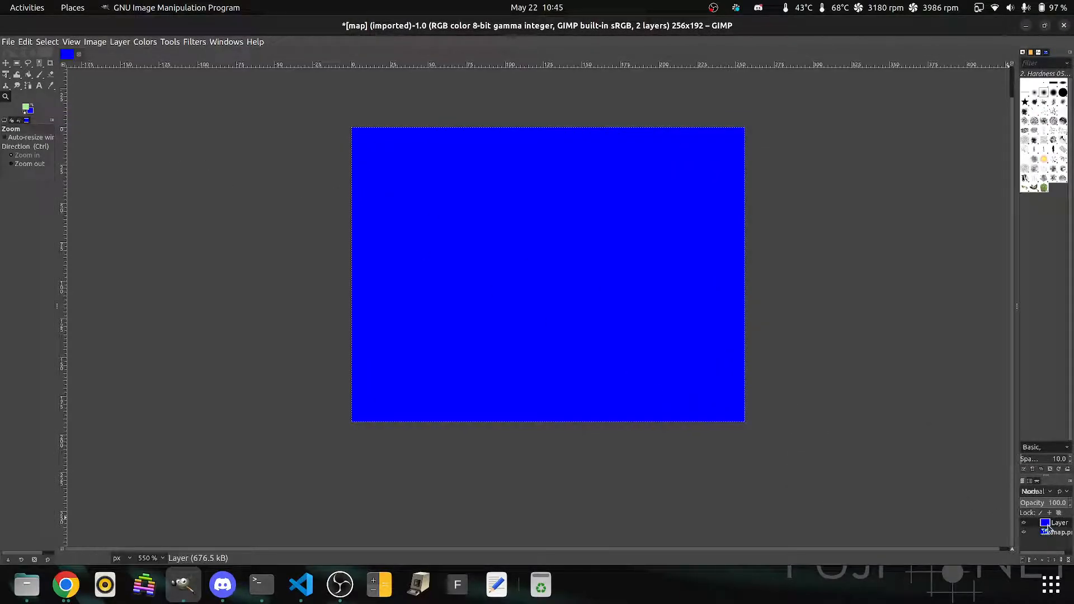
drag(1049, 525, 1052, 539)
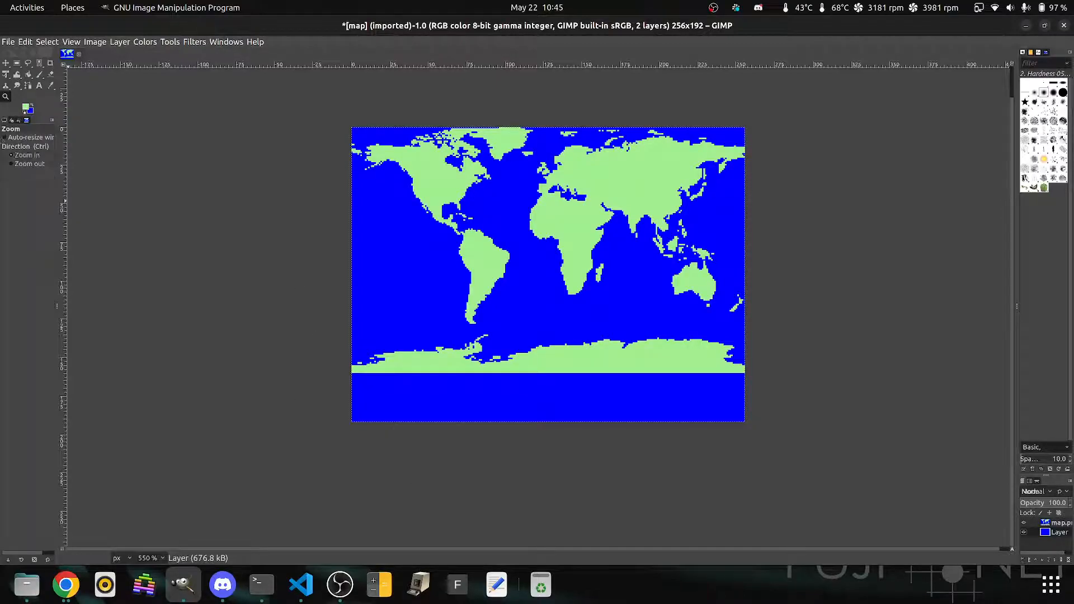
Step: Overwrite map.png with the extended image and quit GIMP, discarding the unsaved project changes
click(9, 42)
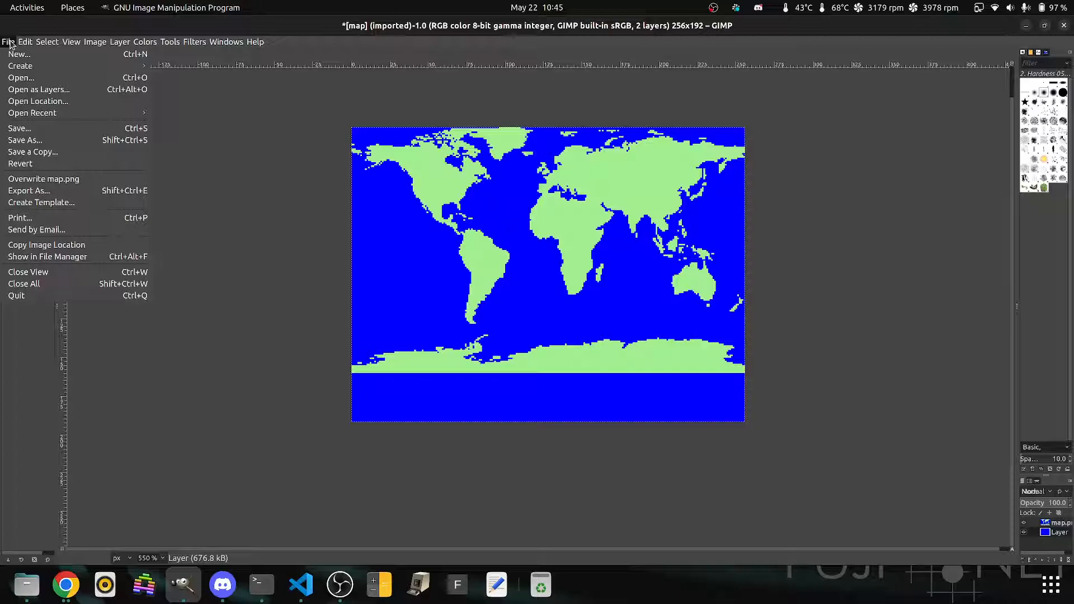
click(34, 179)
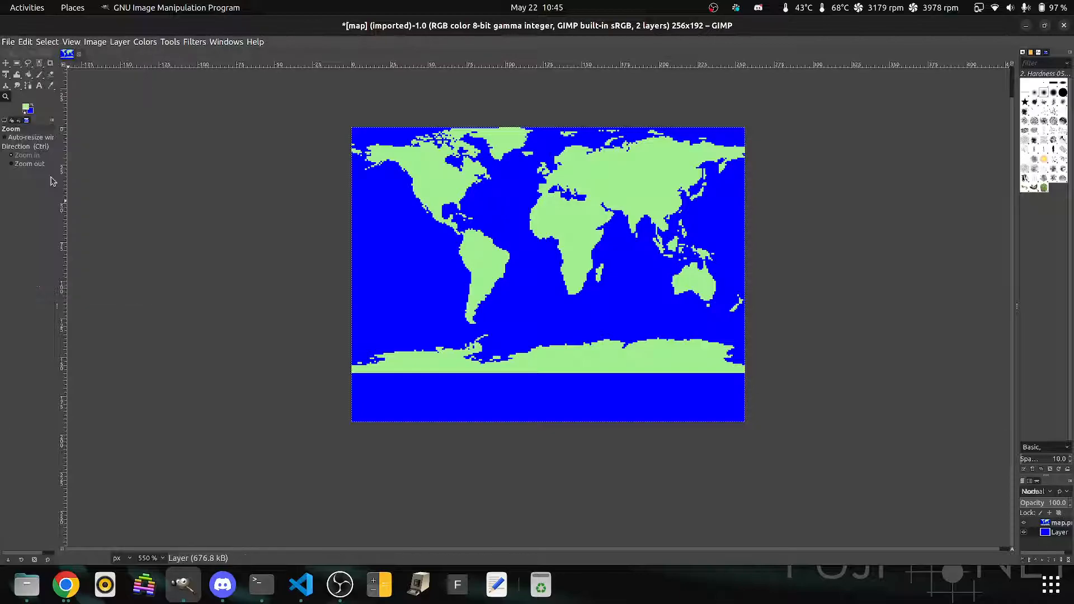
click(1064, 25)
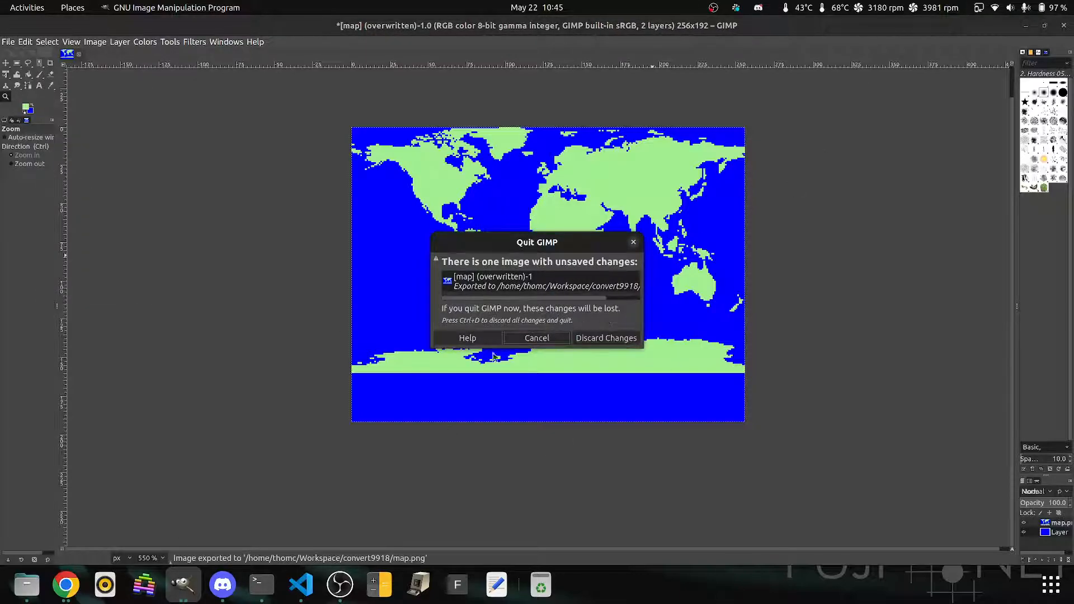
click(603, 341)
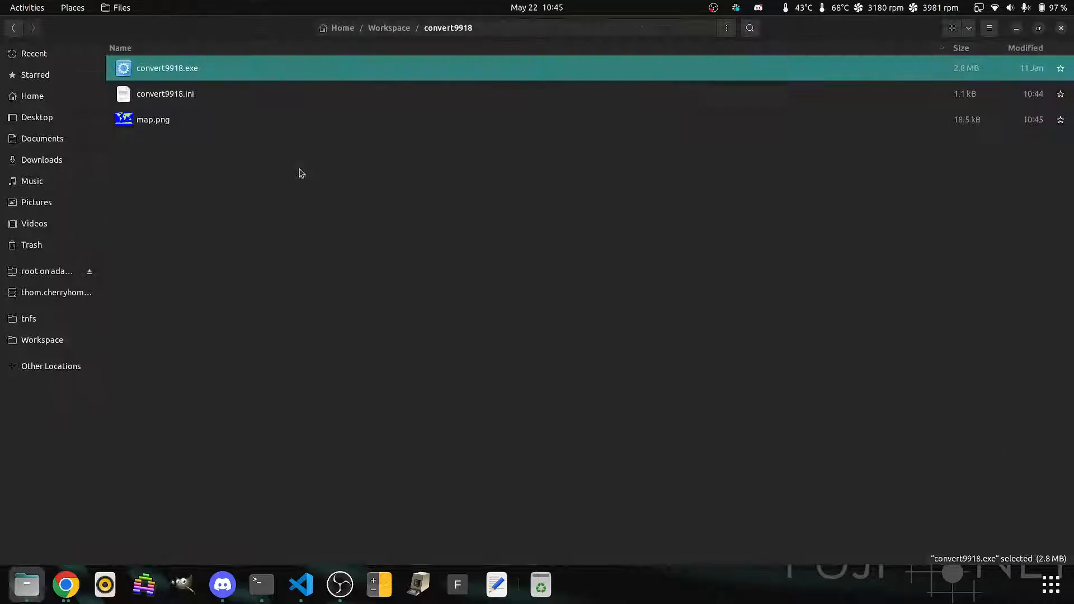
Step: Launch convert9918.exe, move its console window out of the way, and open map.png from the Workspace/convert9918 folder
double_click(175, 68)
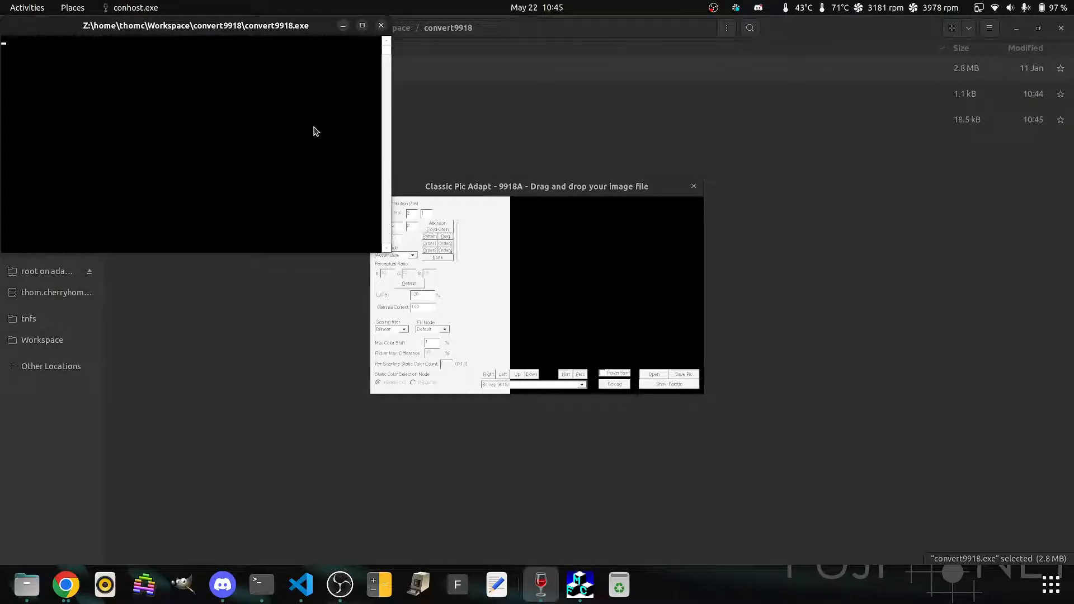
drag(249, 25, 954, 294)
click(656, 374)
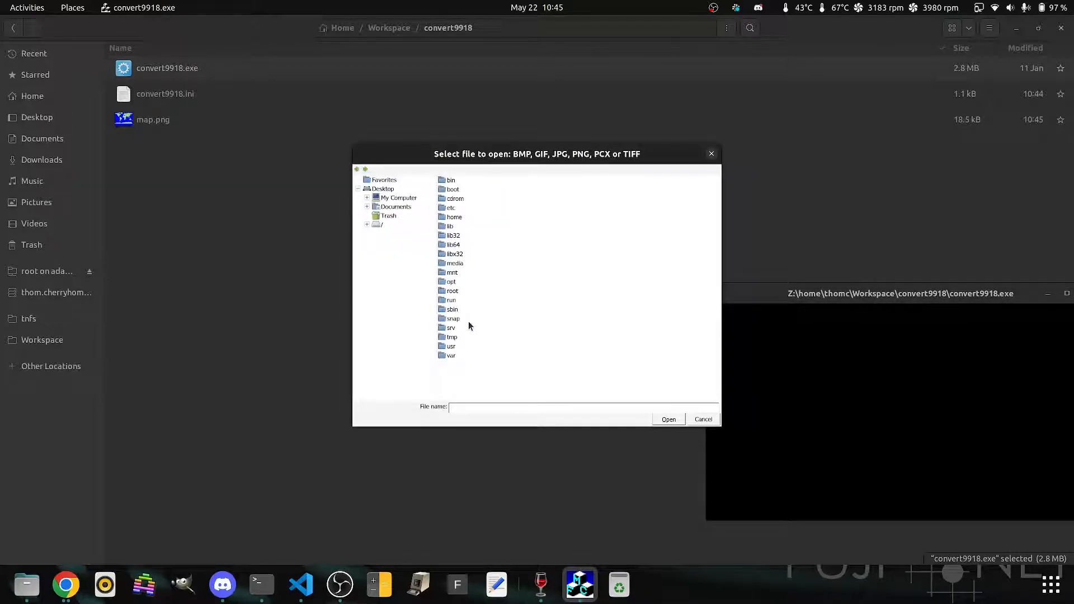
double_click(454, 217)
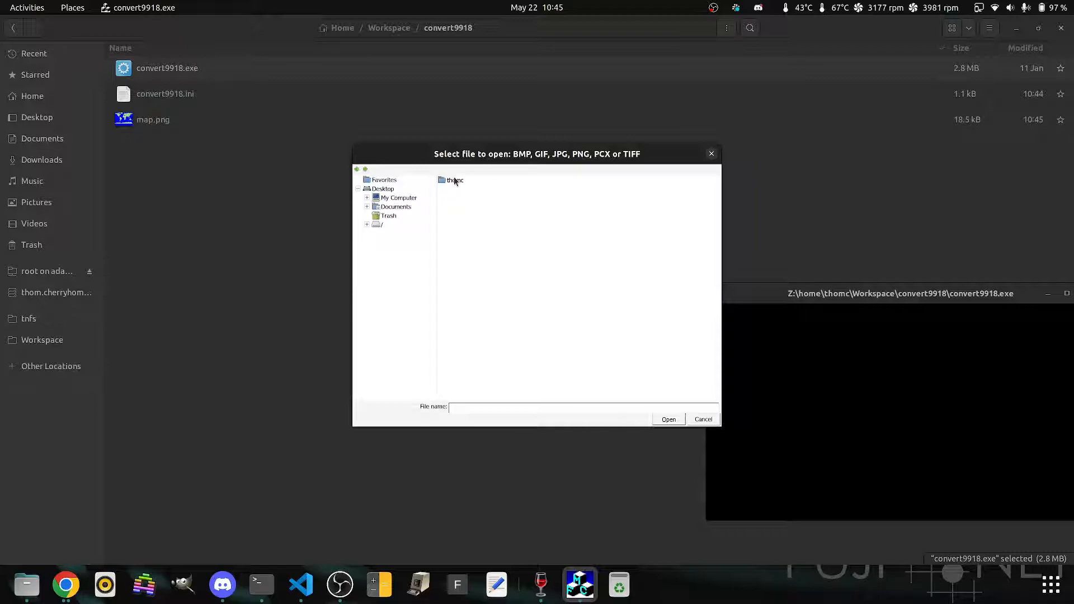
double_click(455, 309)
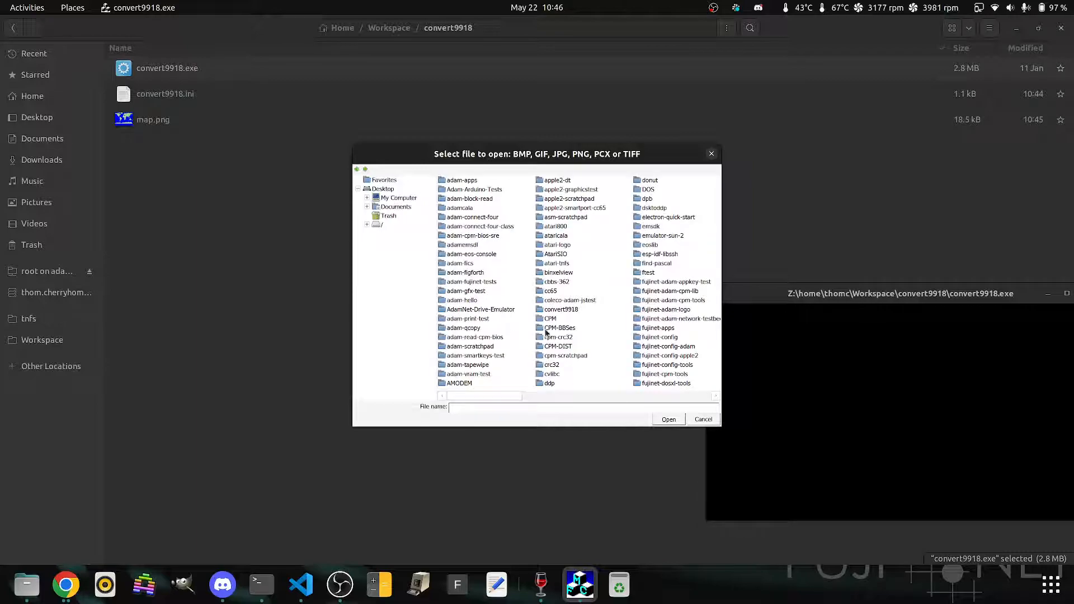
double_click(566, 306)
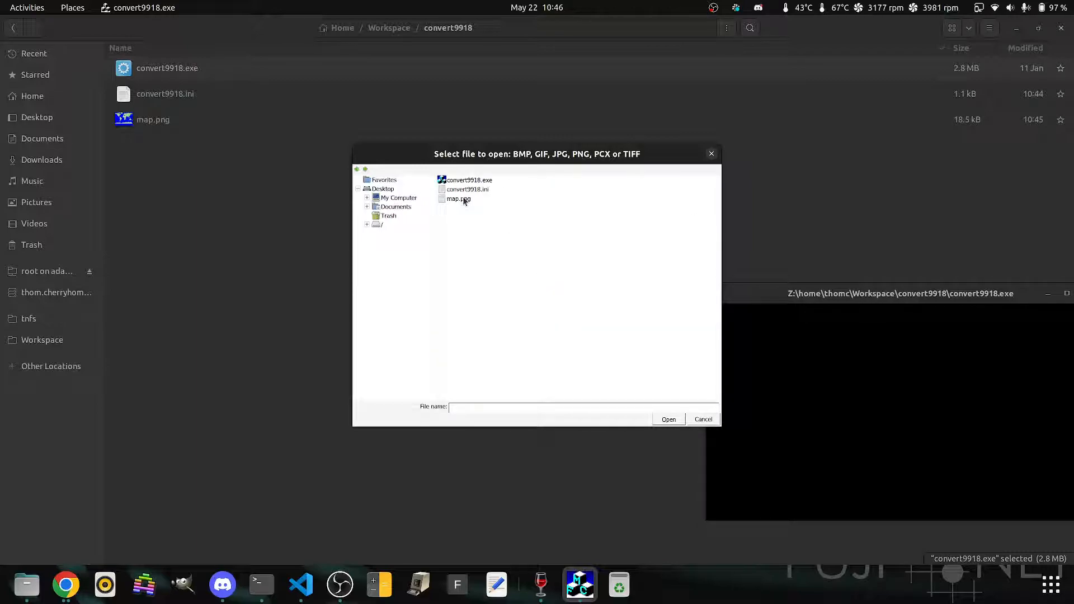
double_click(459, 199)
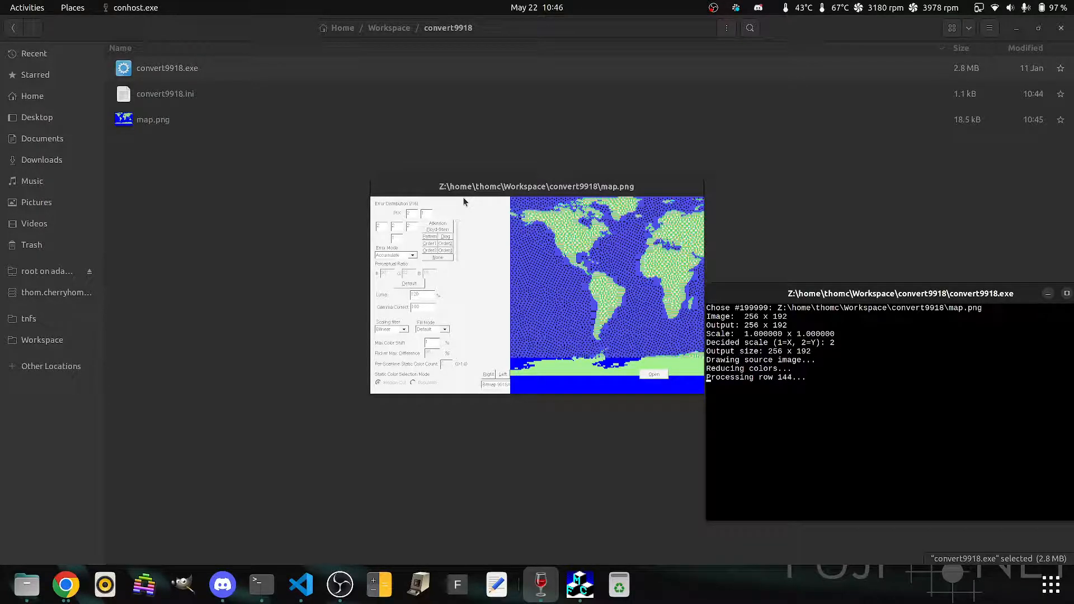
Step: Turn off dithering by choosing None for the error distribution, lower the gamma correction, and reload the map image
drag(507, 191, 386, 153)
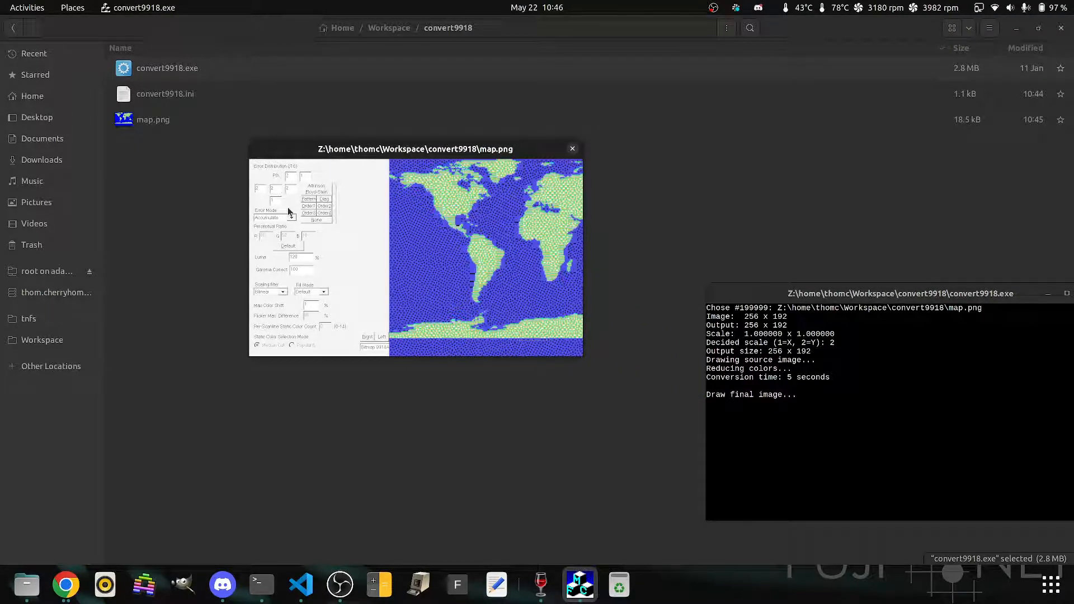
click(322, 220)
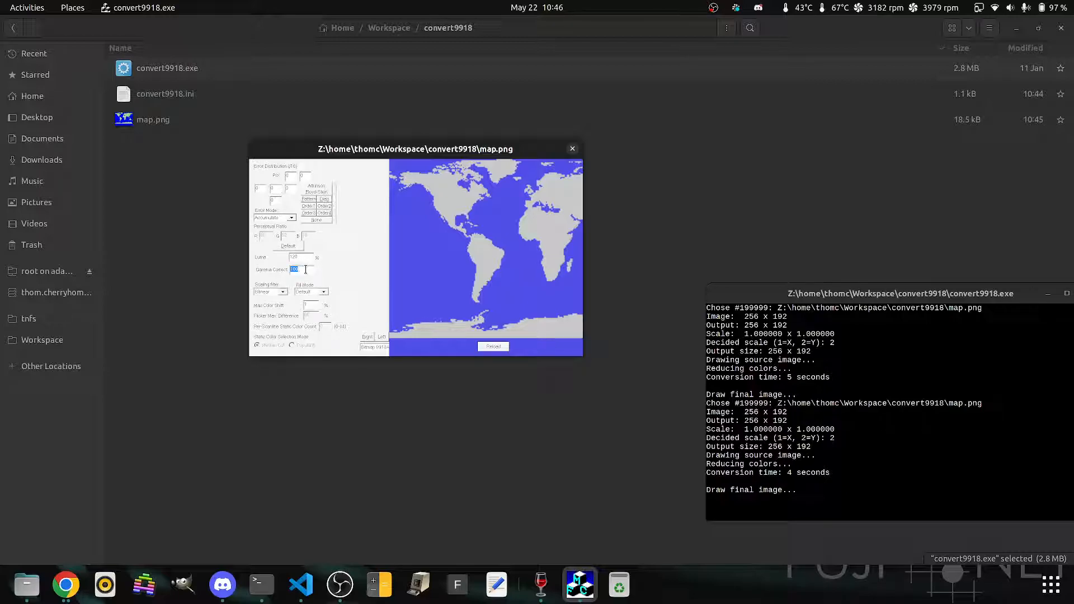
text(0)
key(Tab)
click(495, 347)
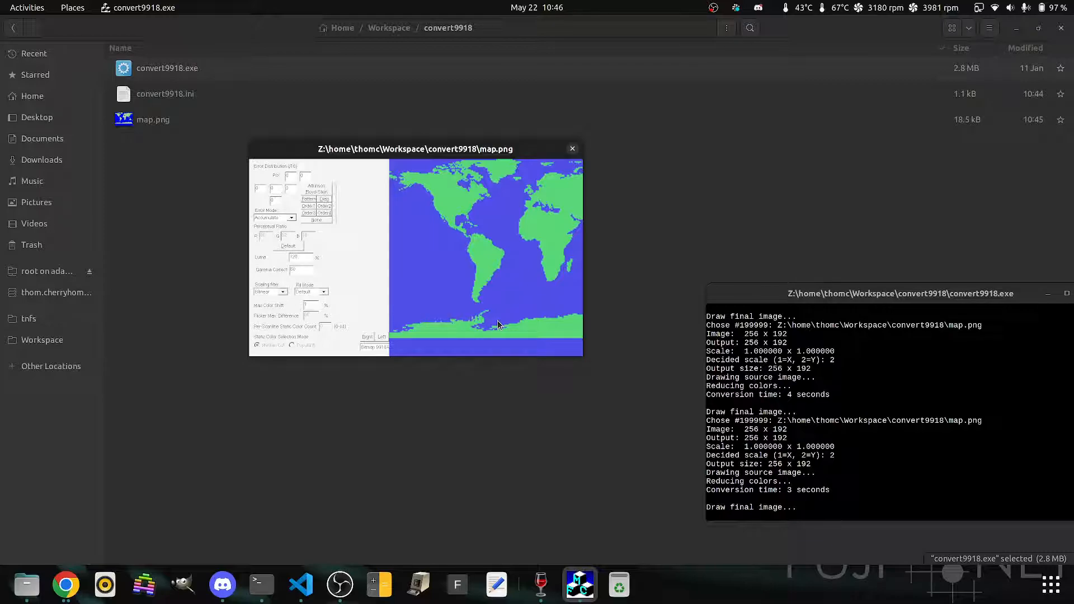
Step: Start saving the converted picture and browse to the Workspace/convert9918 folder as the destination
mouse_move(562, 349)
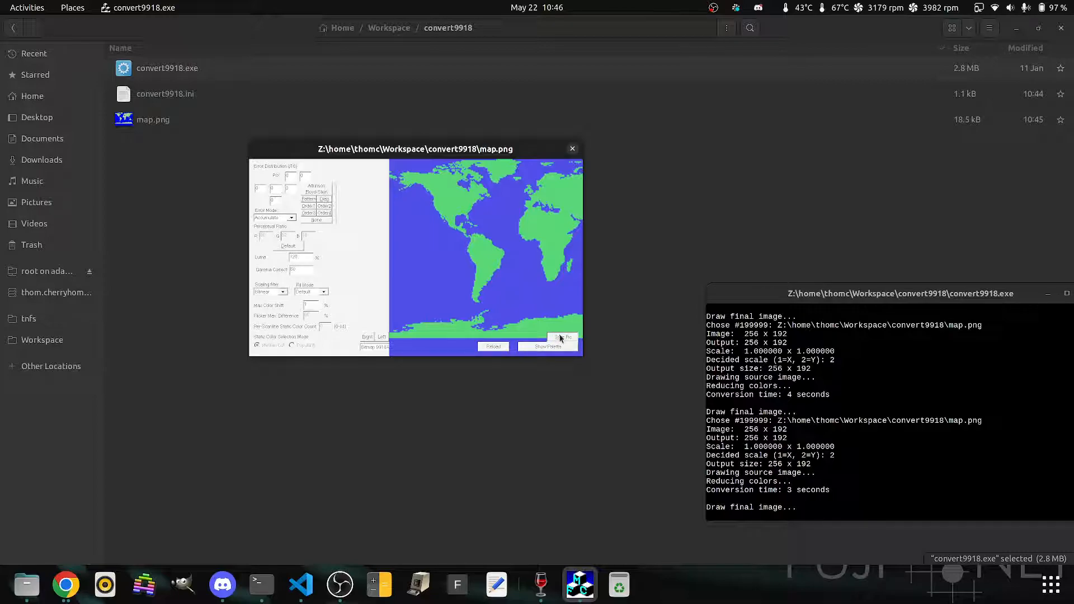
click(561, 339)
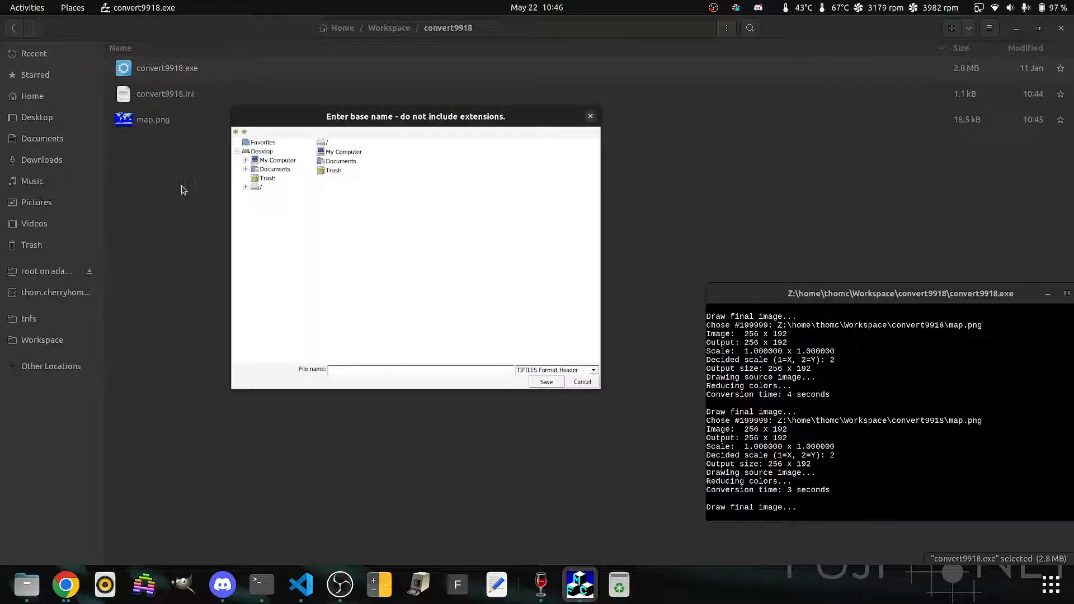
click(270, 188)
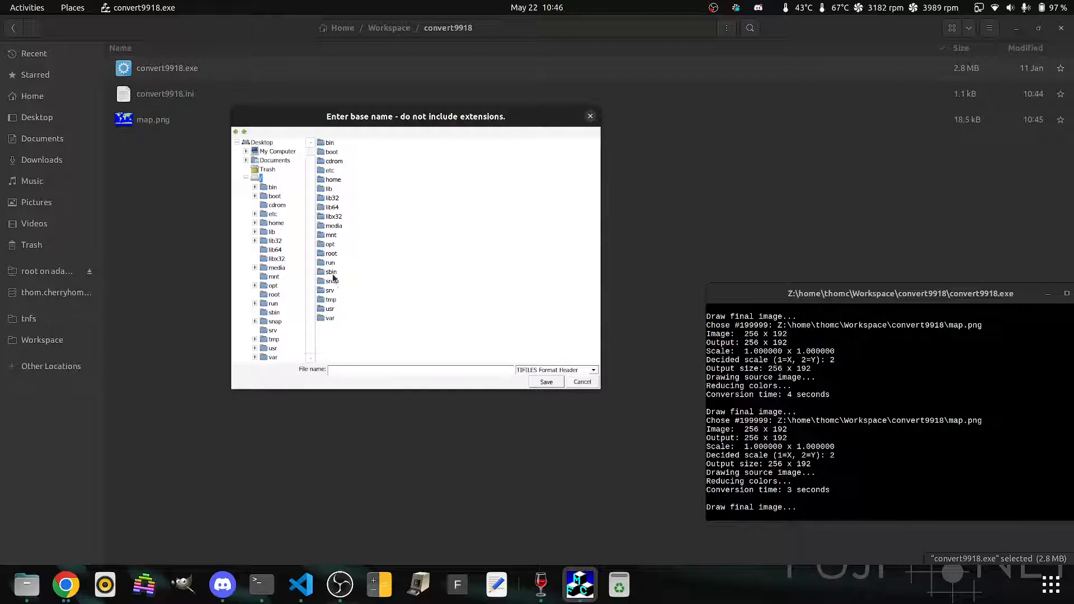
double_click(331, 180)
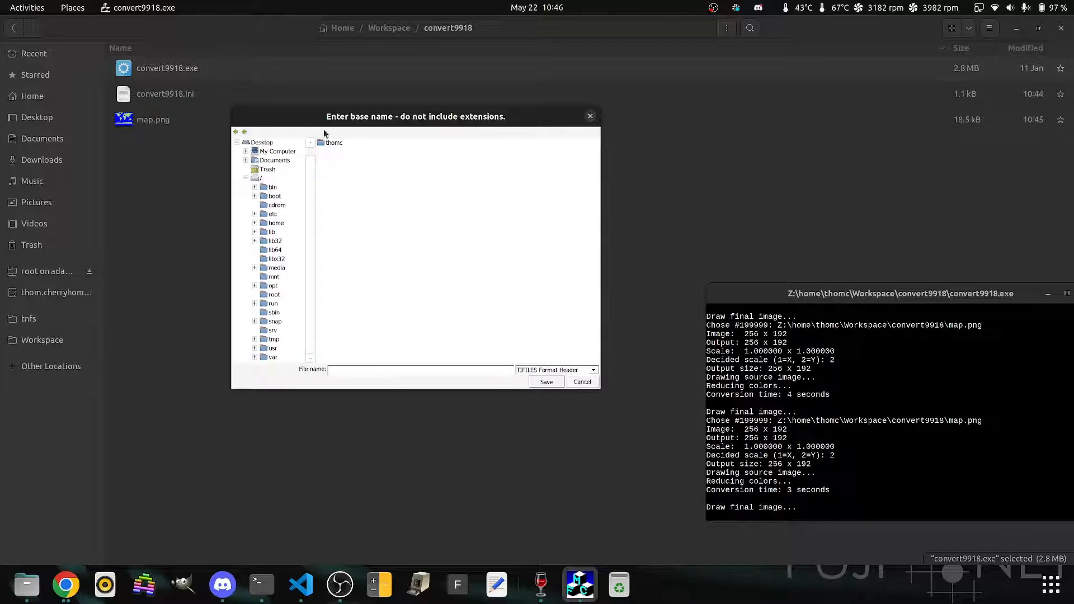
double_click(336, 143)
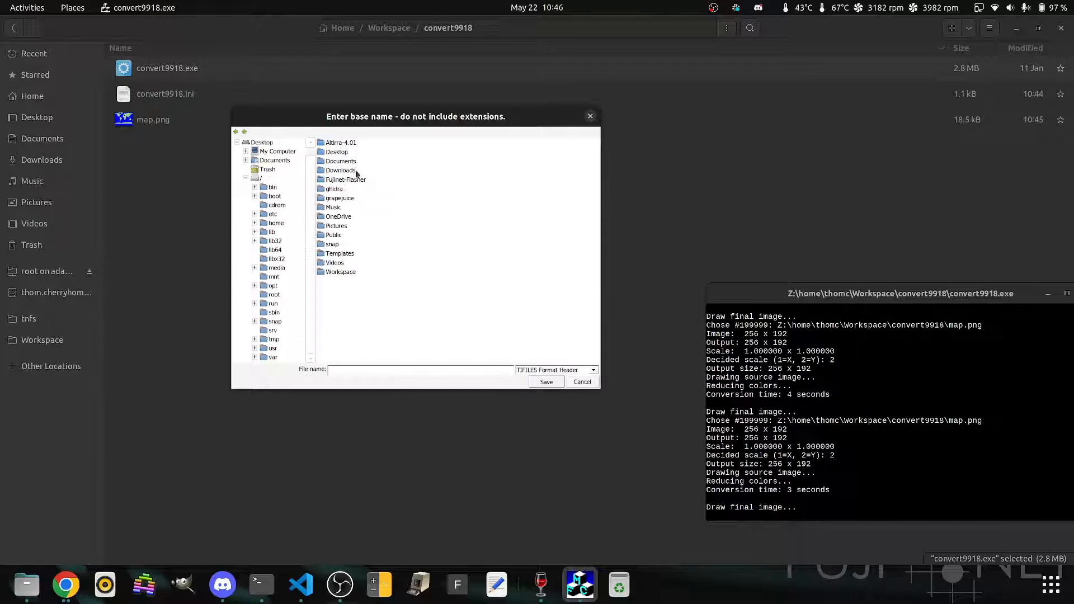
double_click(330, 274)
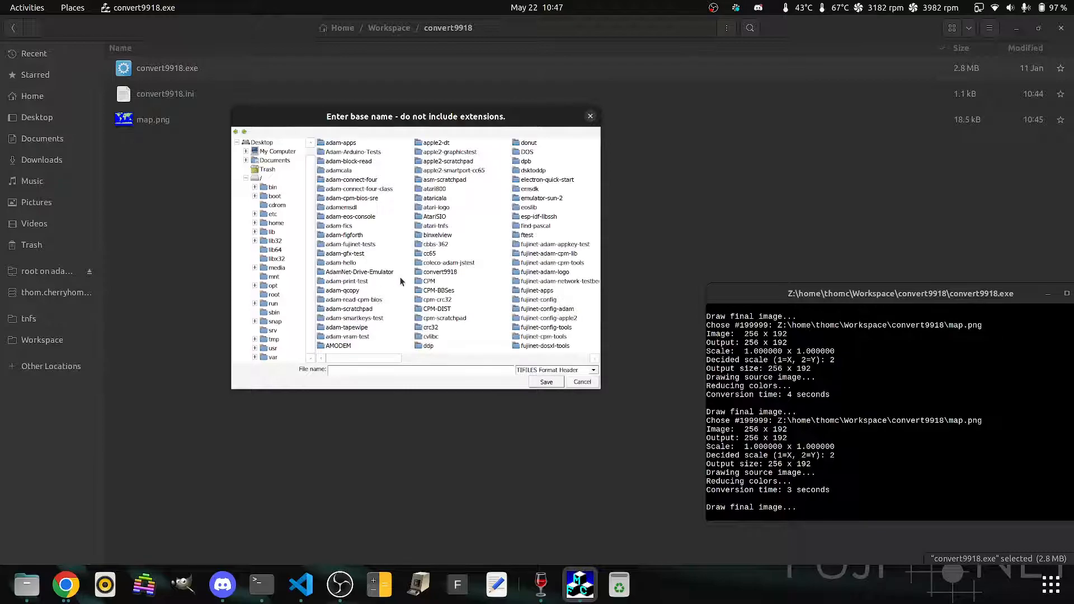
double_click(435, 272)
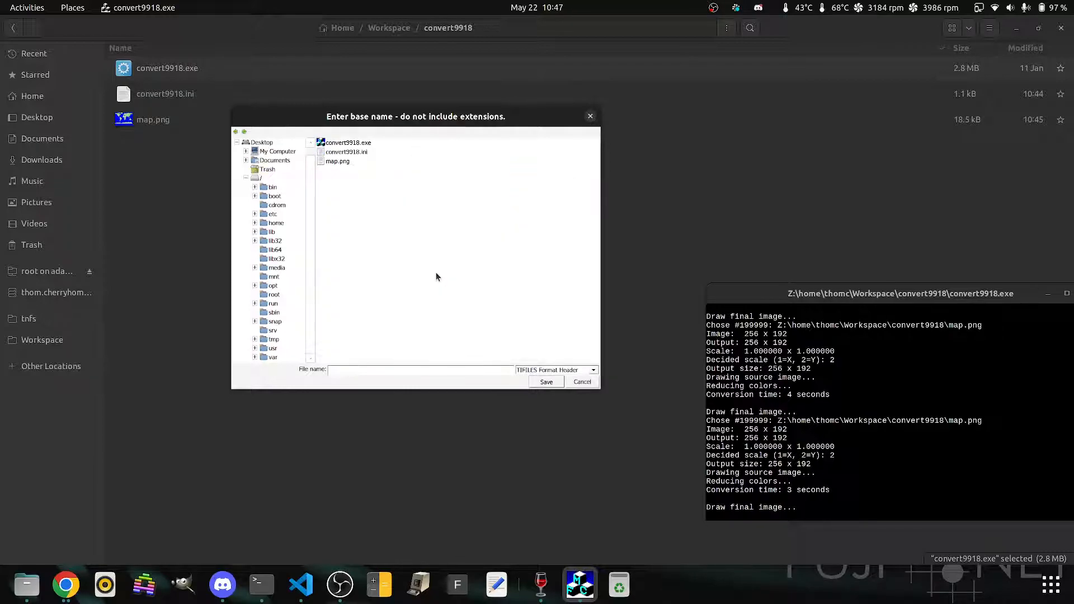
Step: Look through the available output formats and choose Raw Files for the saved picture
click(547, 370)
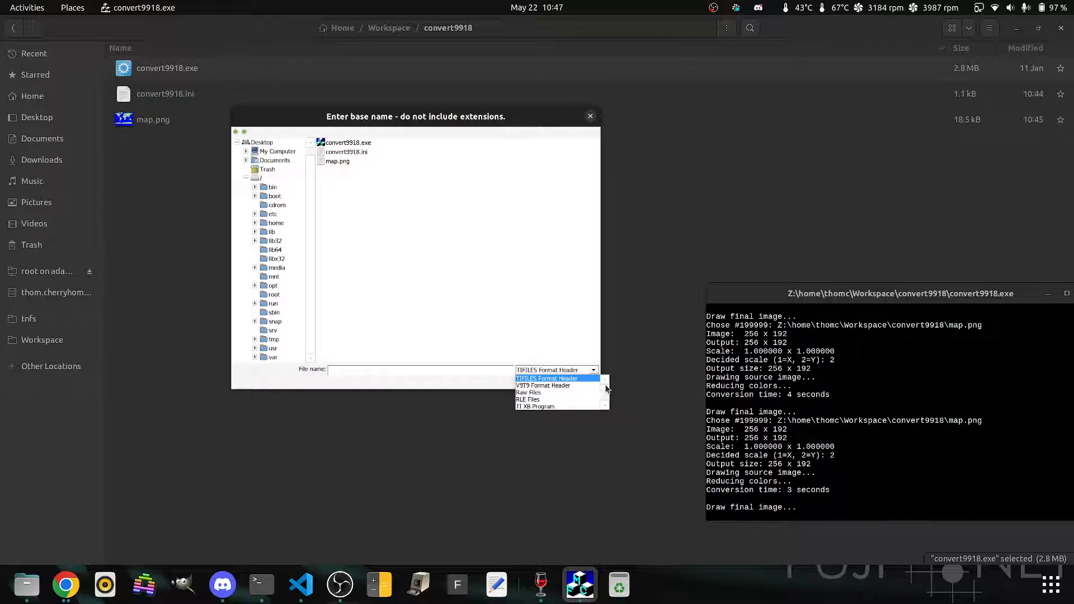
click(605, 407)
click(606, 406)
click(606, 406)
click(606, 406)
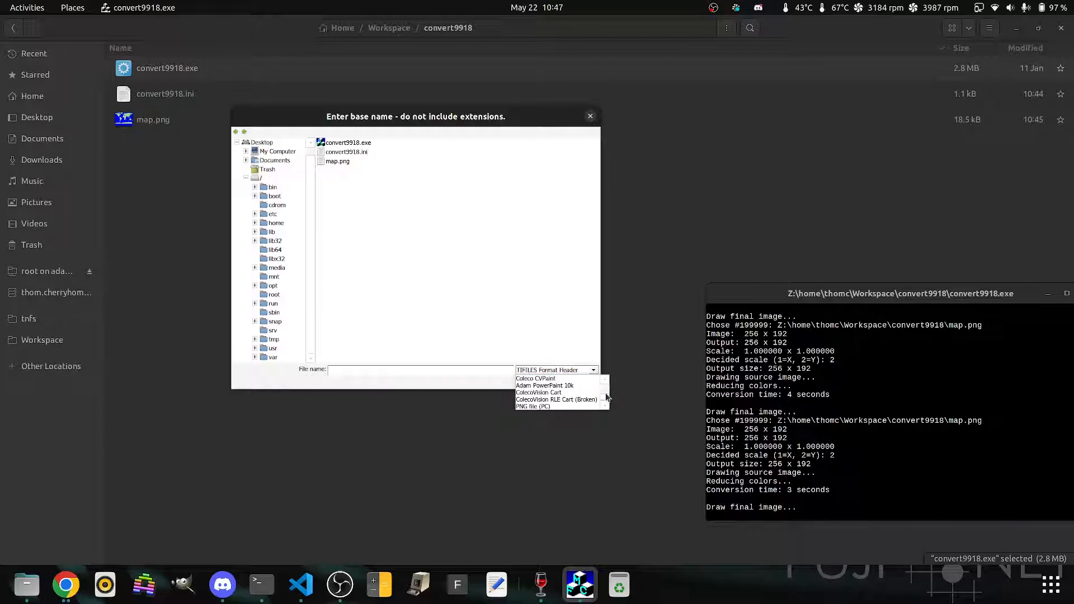
click(604, 381)
click(604, 380)
click(604, 380)
click(604, 380)
click(604, 381)
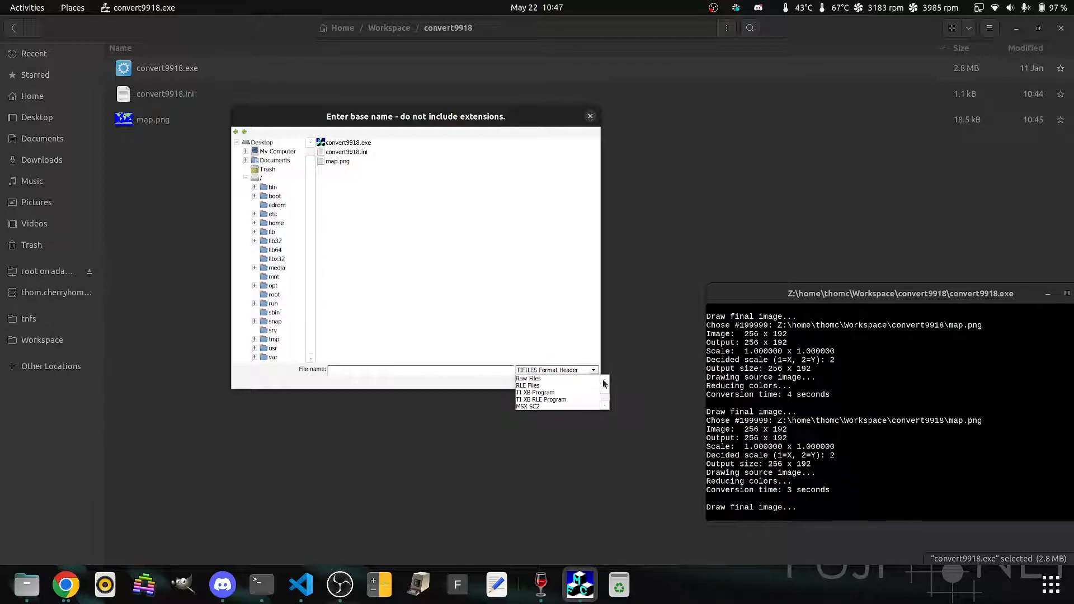
click(534, 380)
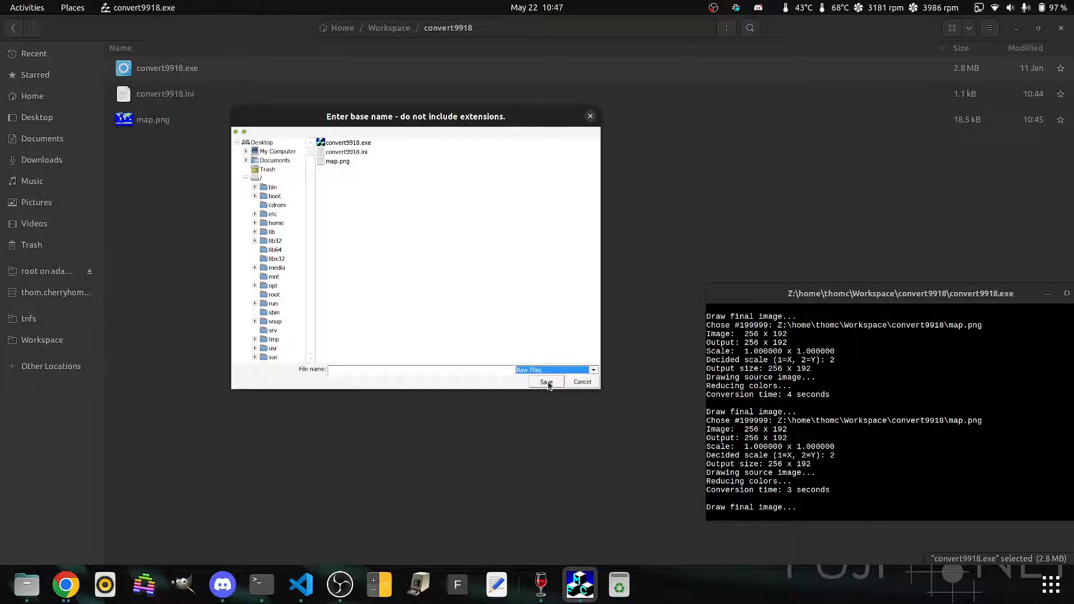
Step: Enter map as the base name and save the raw picture files
click(547, 383)
click(547, 383)
text(map)
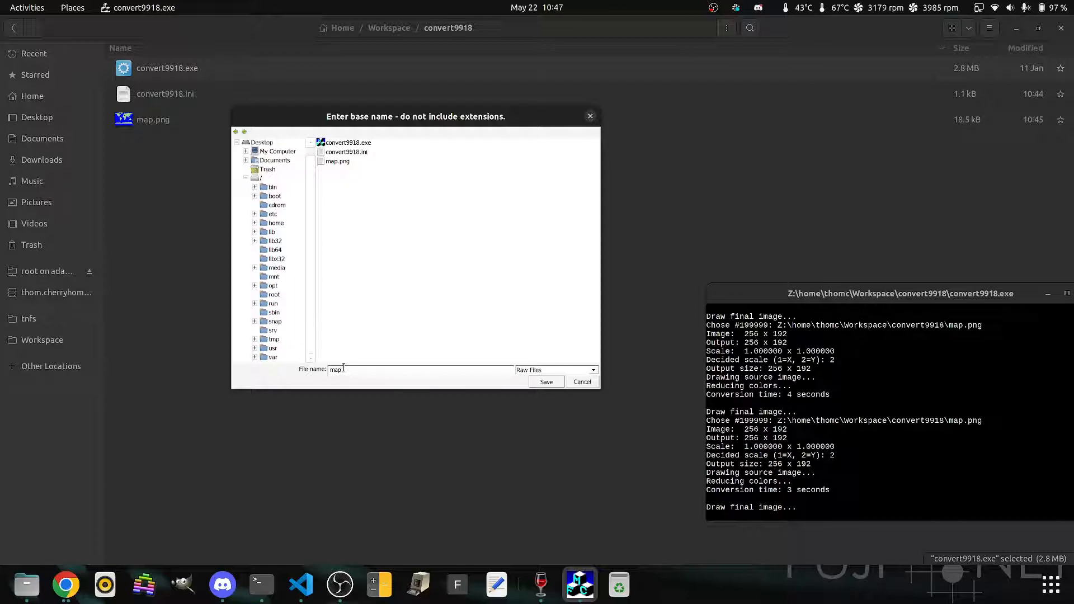
click(546, 382)
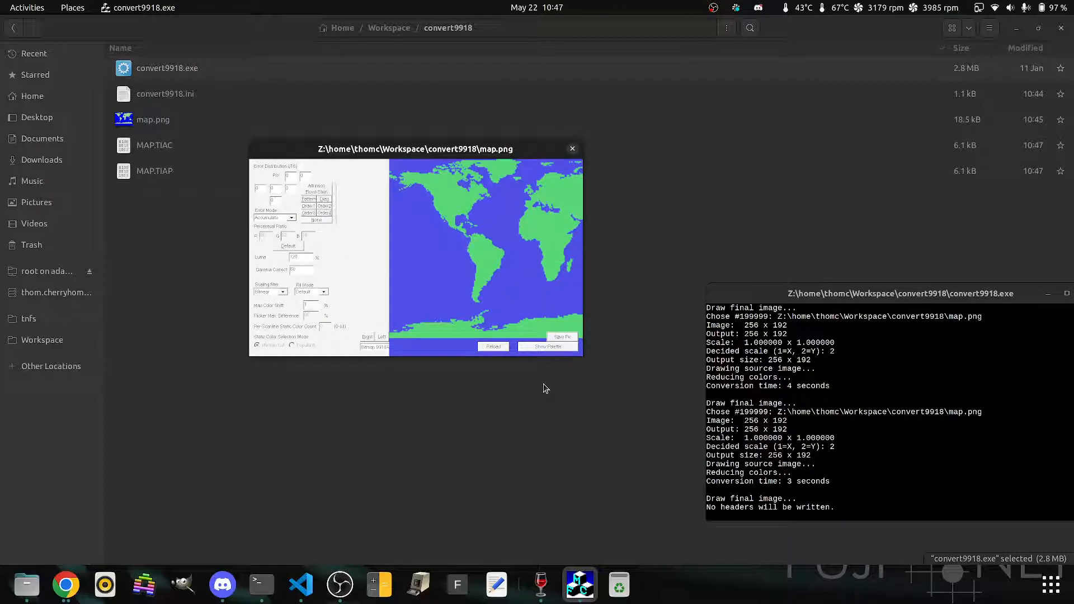
Step: Save the picture again as a ColecoVision Cart with base name map in Workspace/convert9918, and close the converter
click(562, 336)
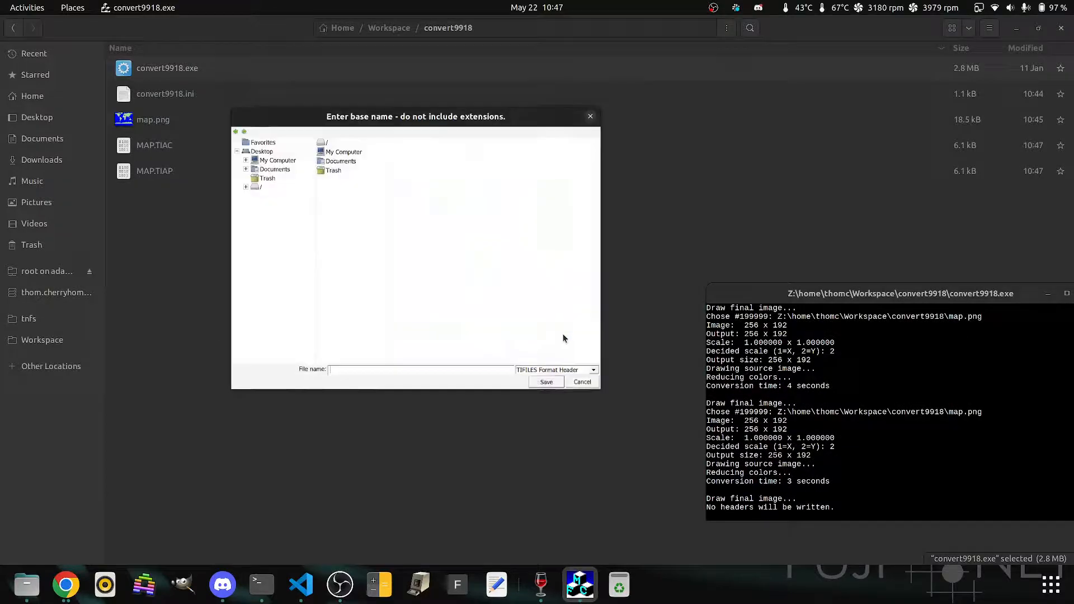
click(592, 370)
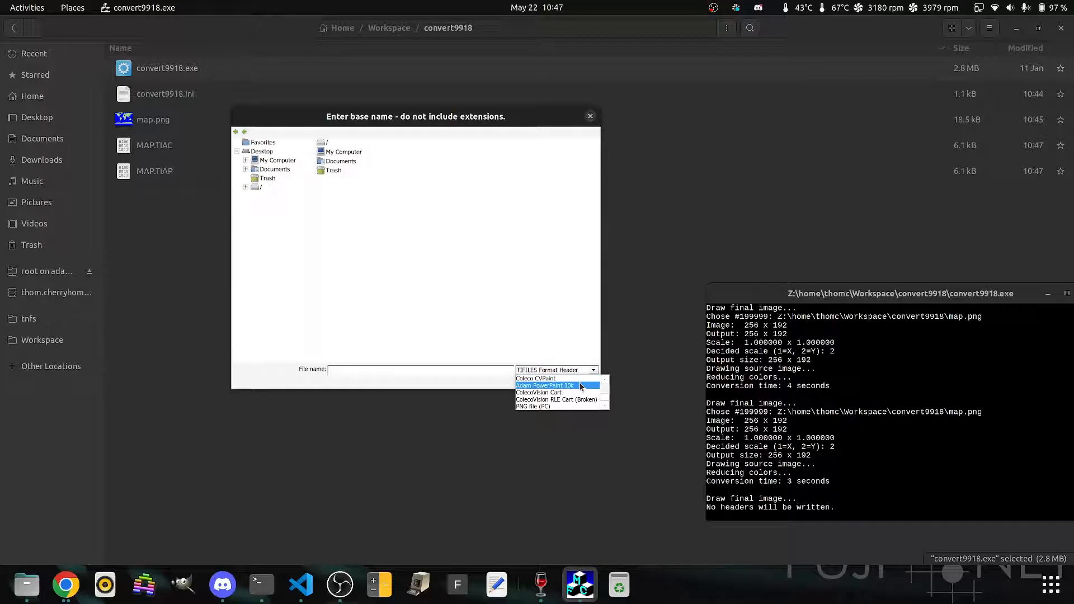
click(559, 392)
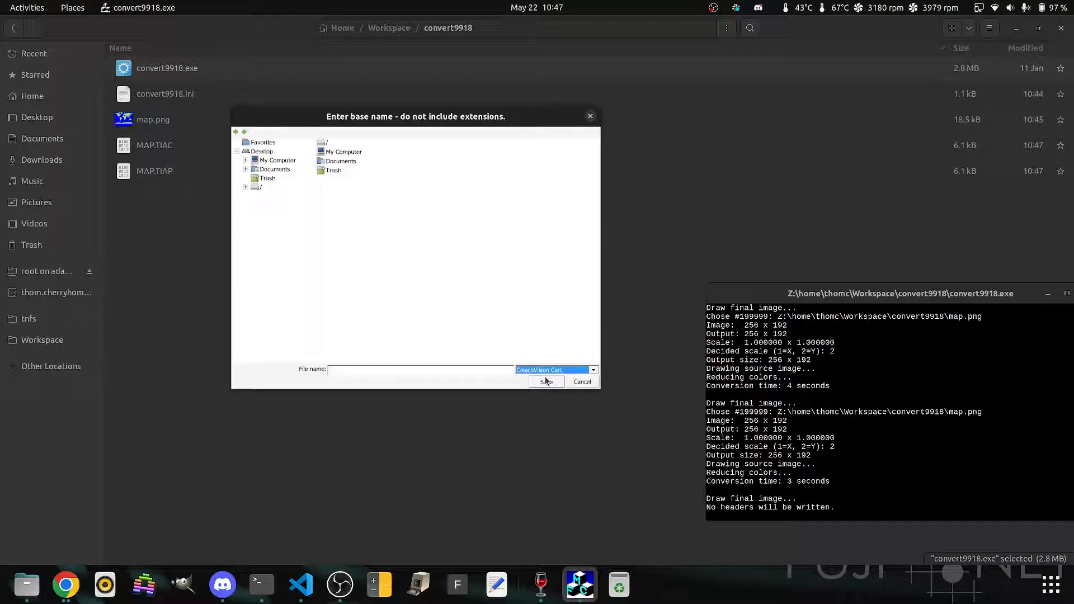
double_click(327, 142)
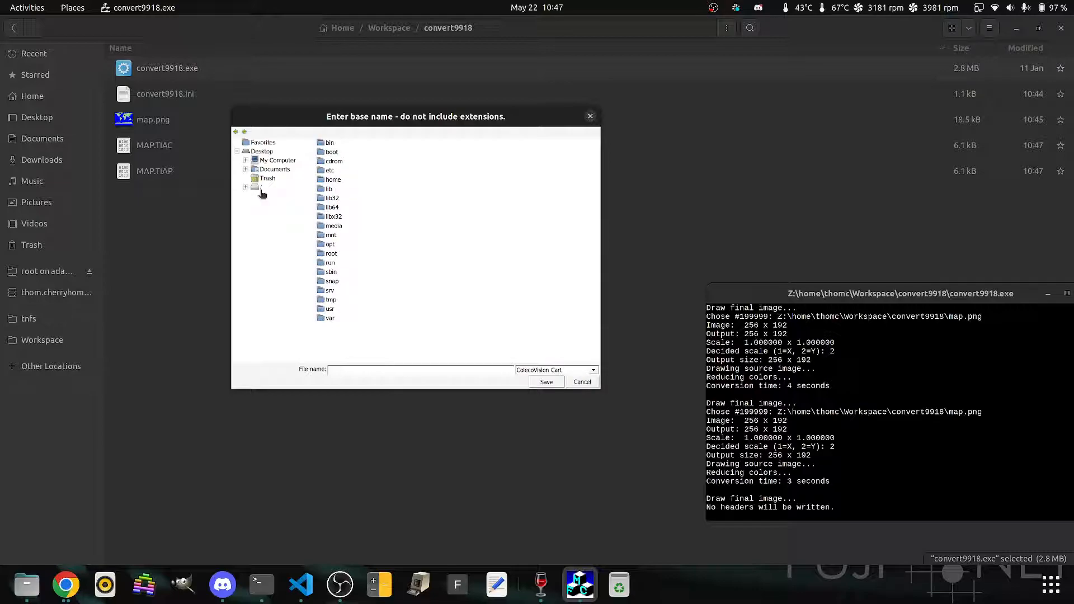
double_click(331, 180)
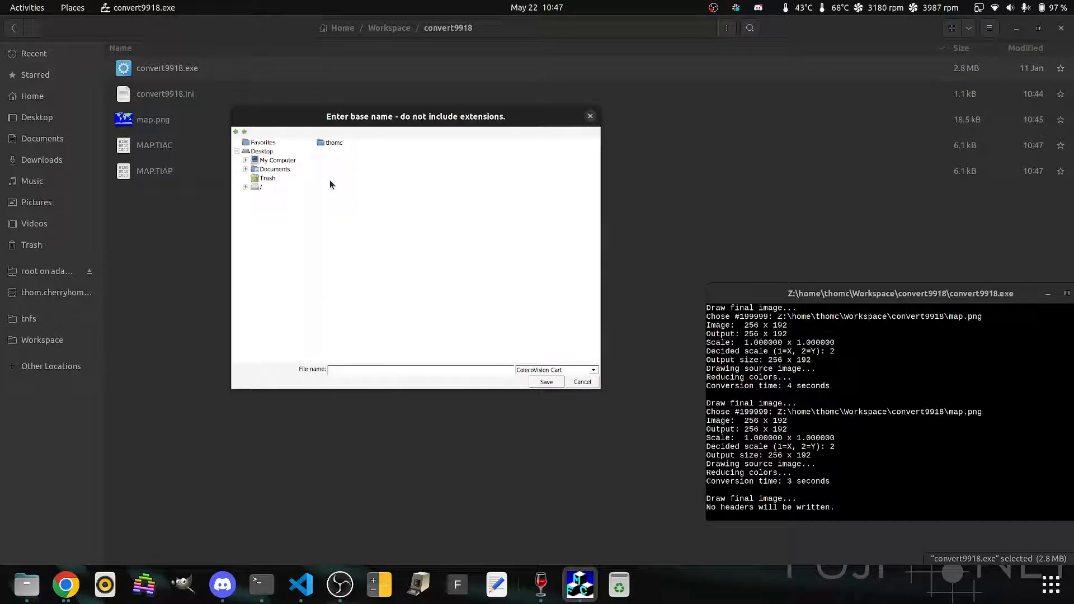
double_click(332, 143)
double_click(339, 273)
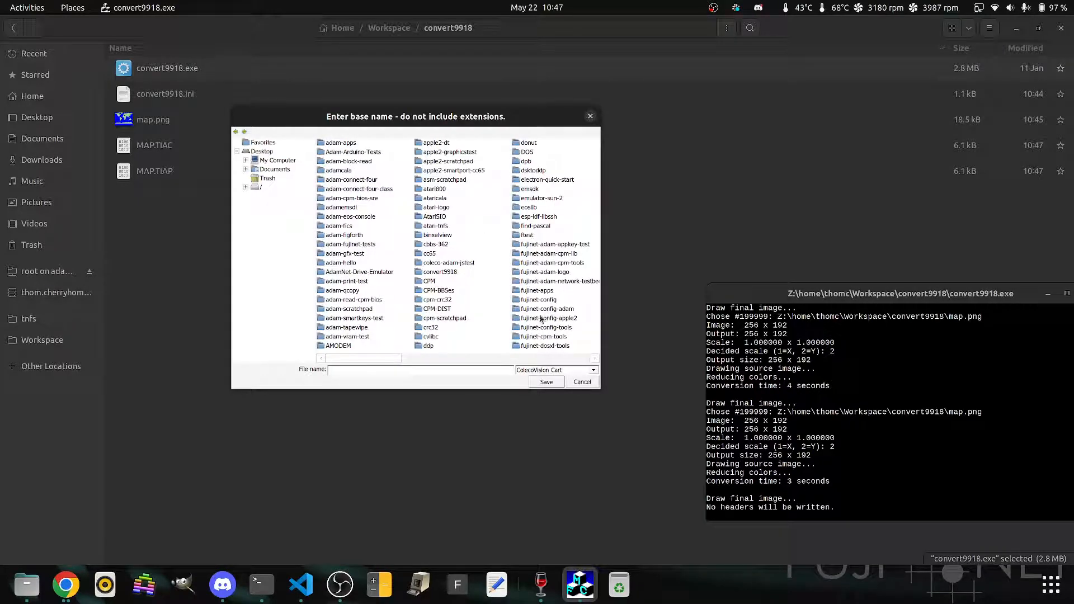
double_click(437, 272)
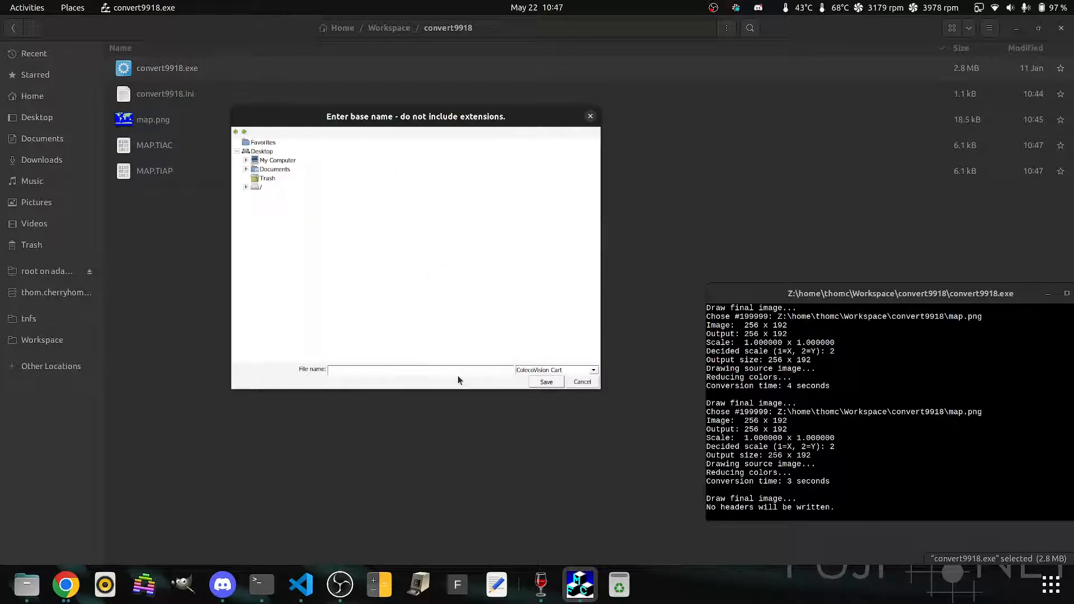
text(map)
click(545, 381)
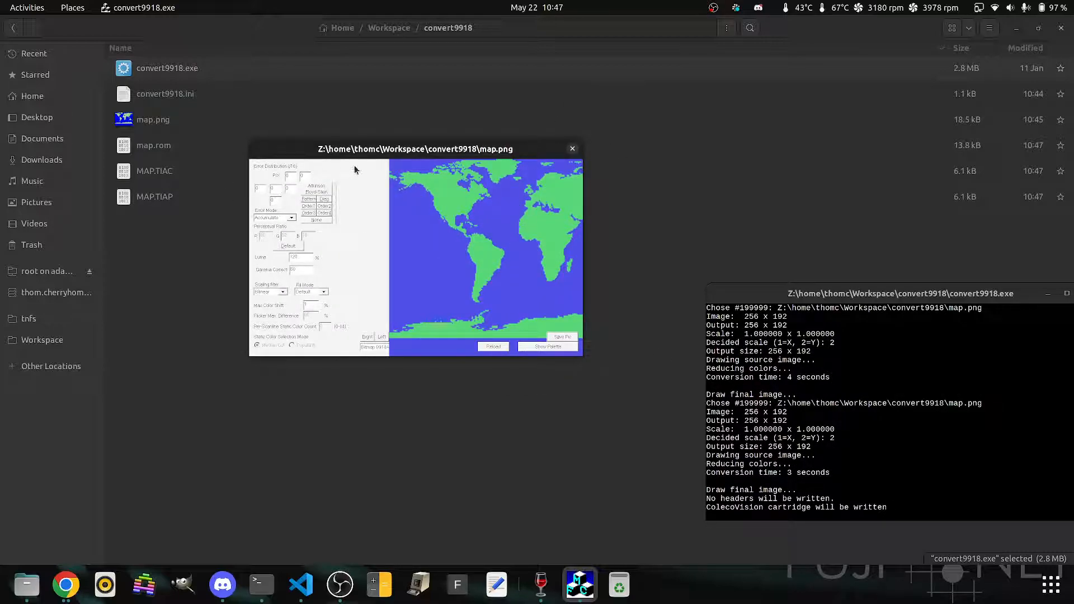
click(572, 150)
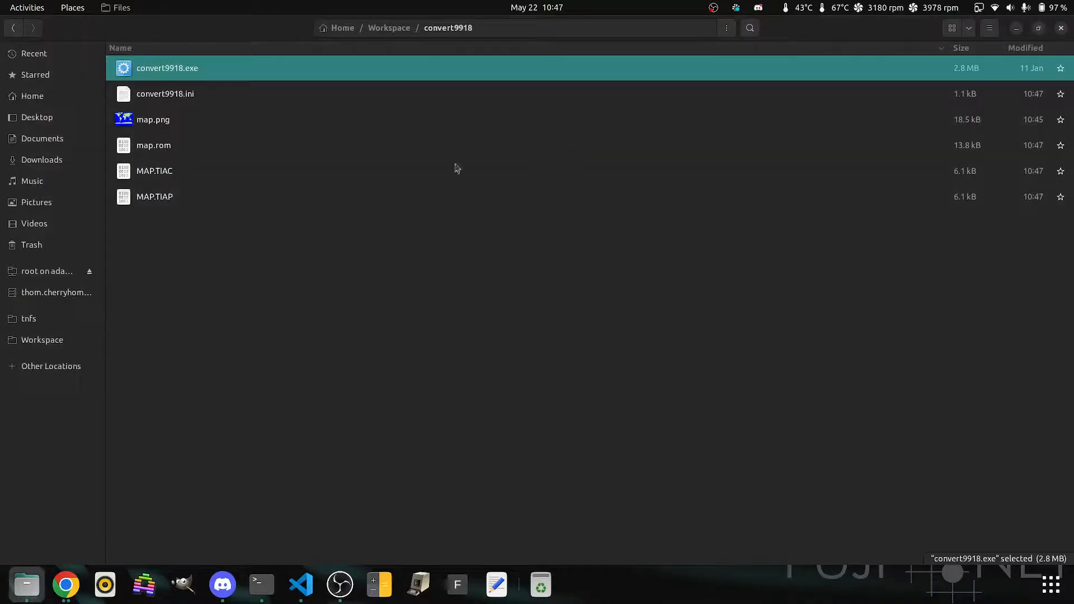
Step: Examine the generated output files map.rom, MAP.TIAC and MAP.TIAP in the convert9918 folder
click(173, 147)
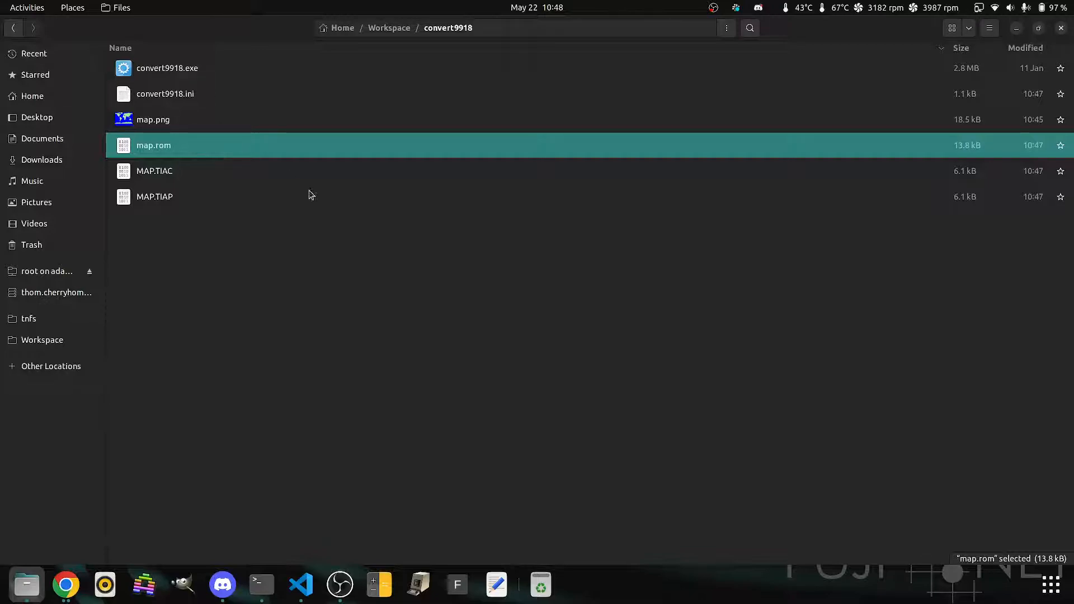
click(213, 176)
shift+click(209, 196)
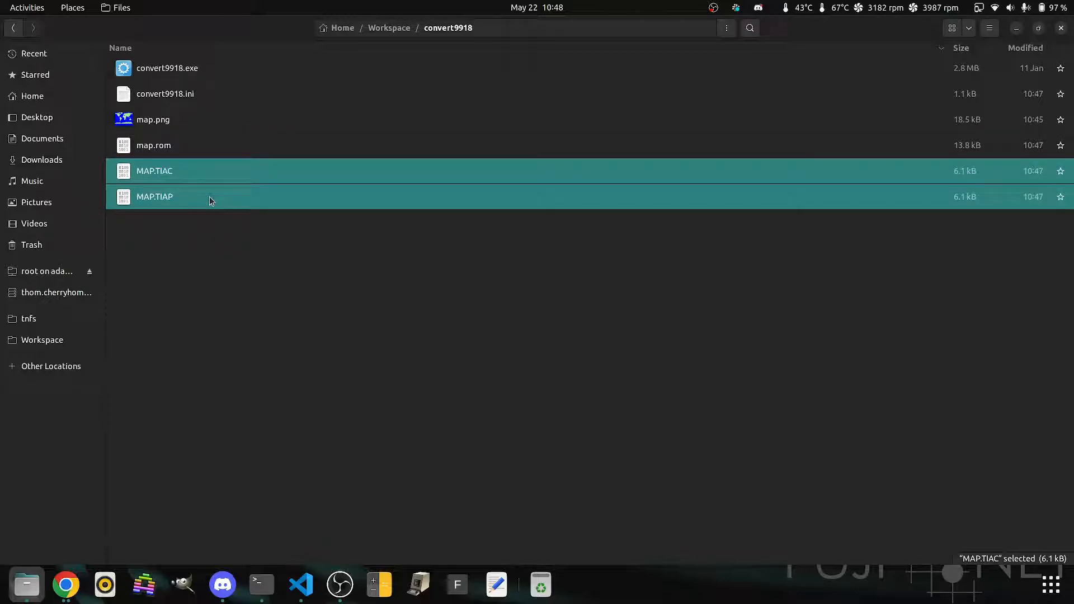
click(204, 177)
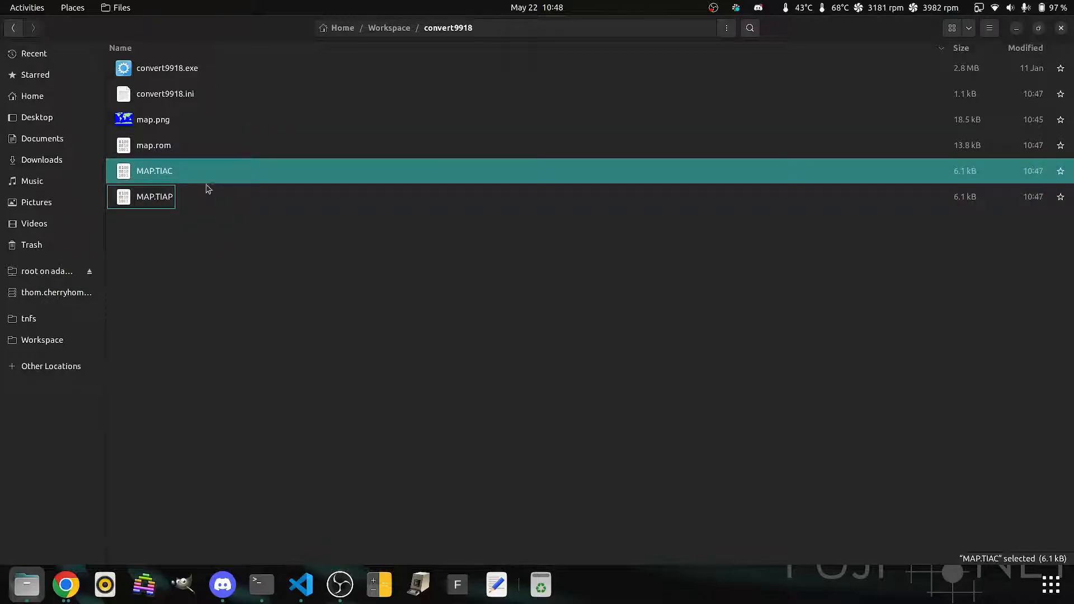
click(204, 193)
click(199, 178)
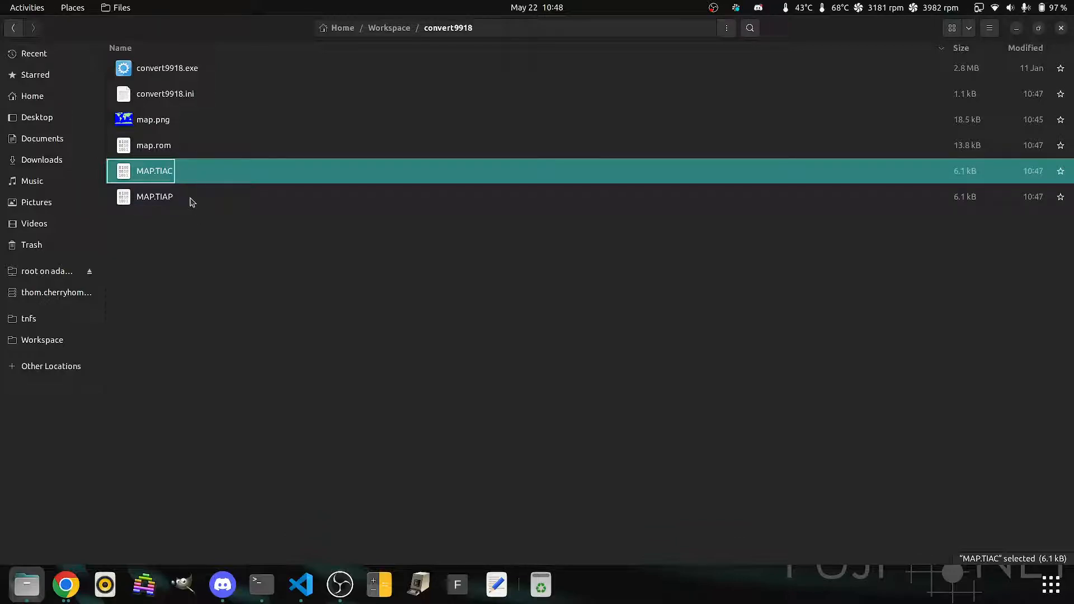
Step: Open a terminal in the convert9918 folder and list its files with ls
click(192, 202)
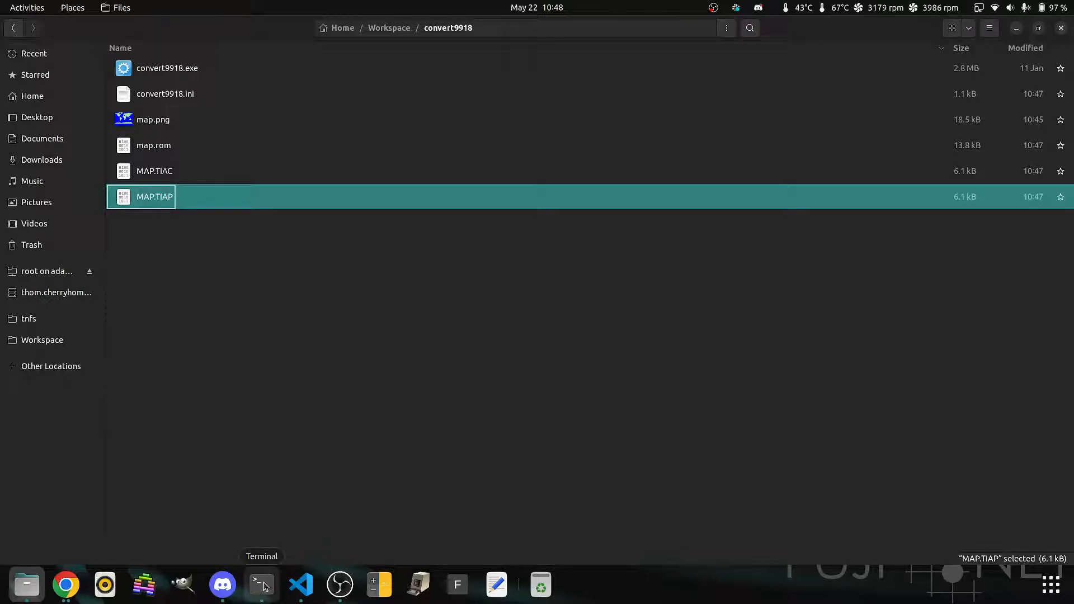
right_click(281, 240)
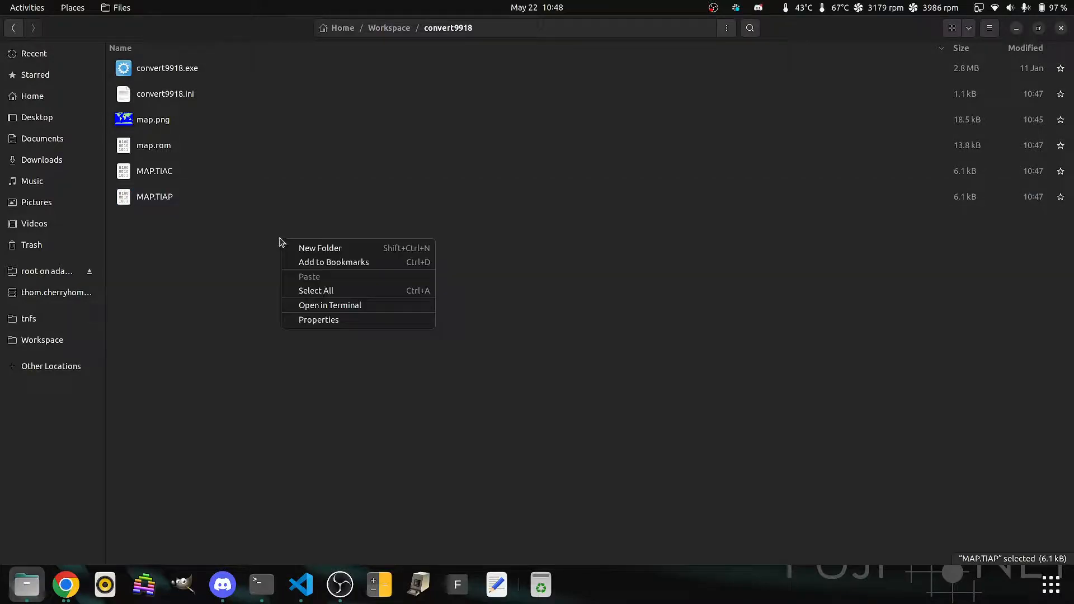
click(327, 311)
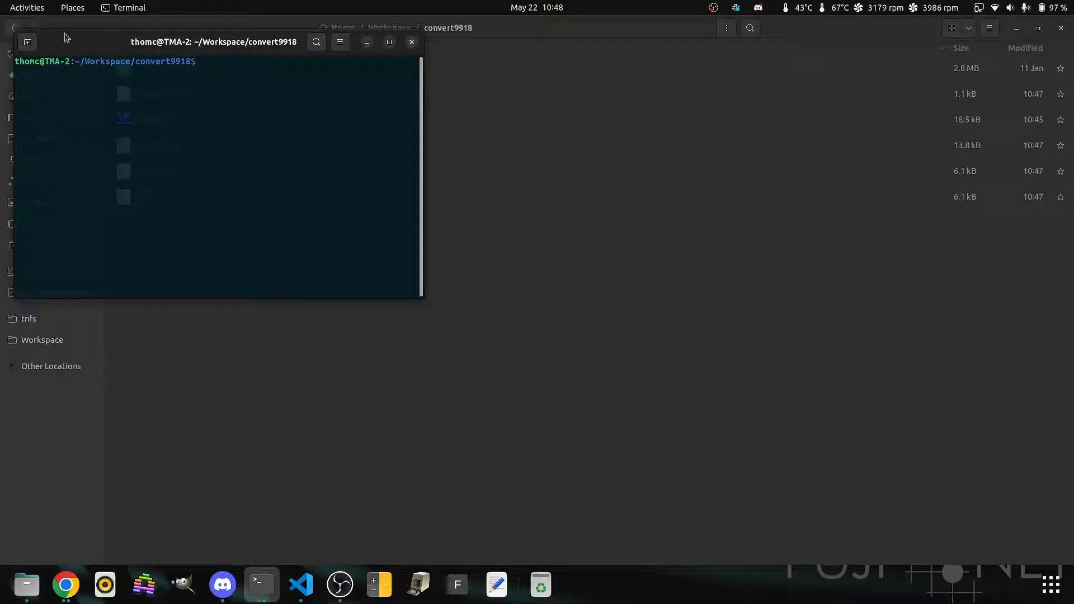
drag(165, 51, 541, 161)
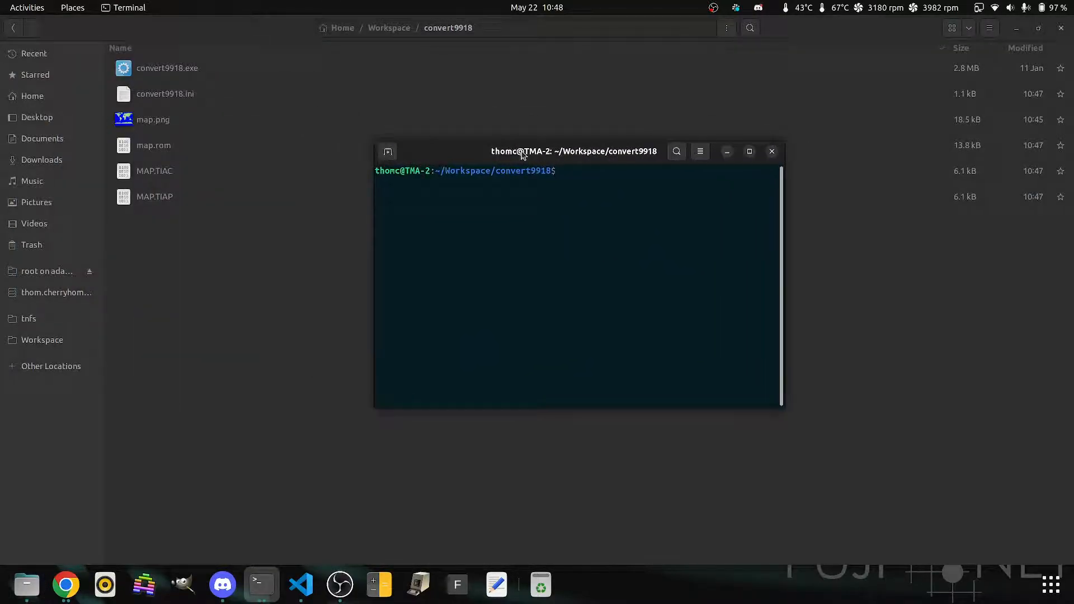
text(ls)
key(Return)
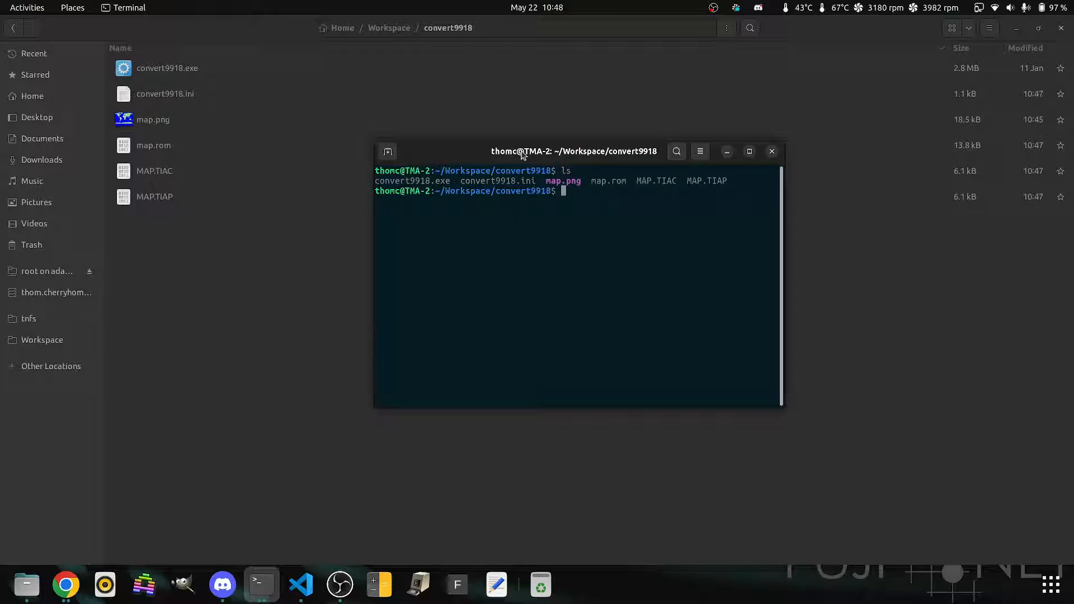
Step: Dump MAP.TIAC with hexdump -Cv in a maximized terminal window
text(hexdump MAP.TIAC)
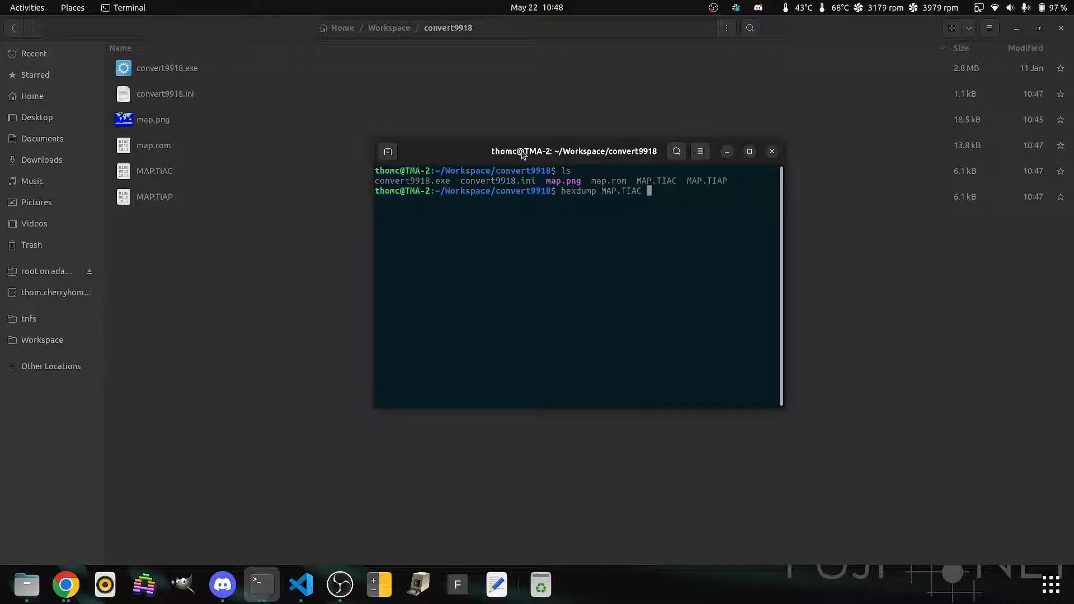
click(750, 151)
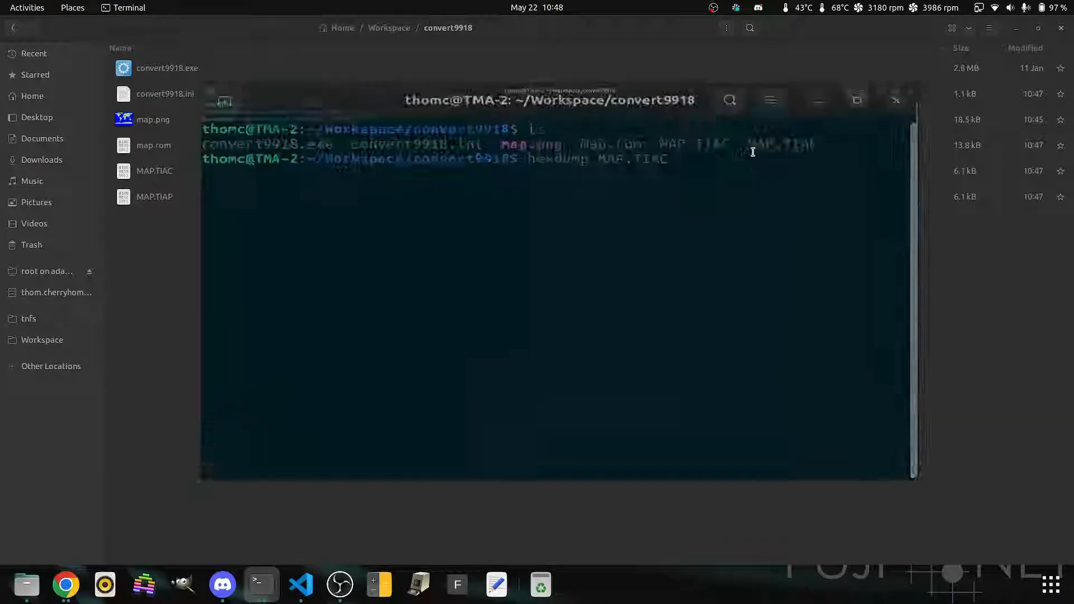
key(Left)
key(Left)
key(Left)
key(Left)
key(Left)
key(Left)
key(Left)
key(Left)
key(Left)
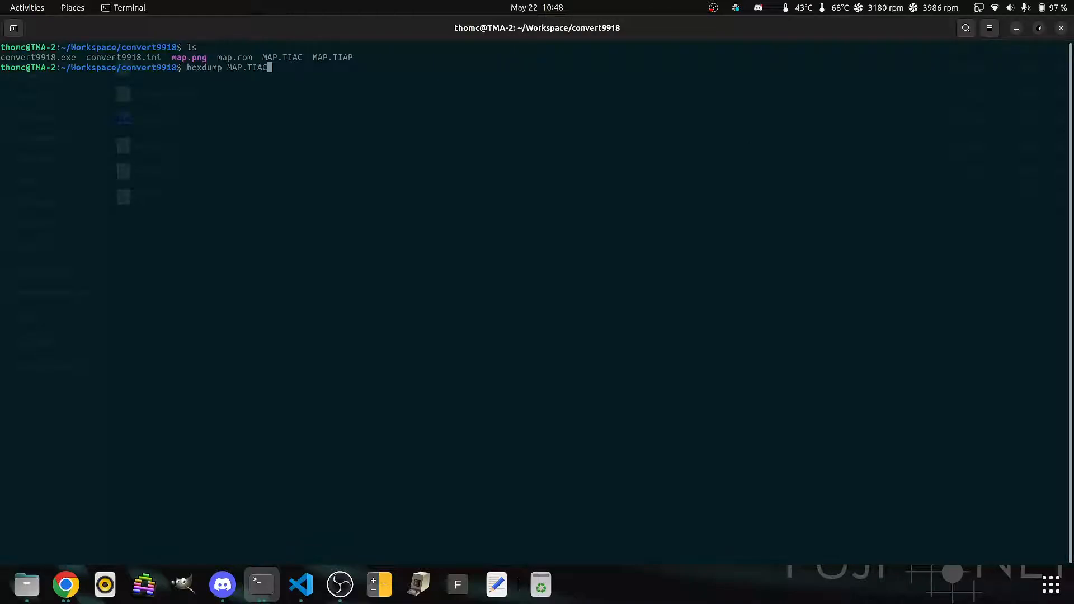
text(-Cv)
key(Return)
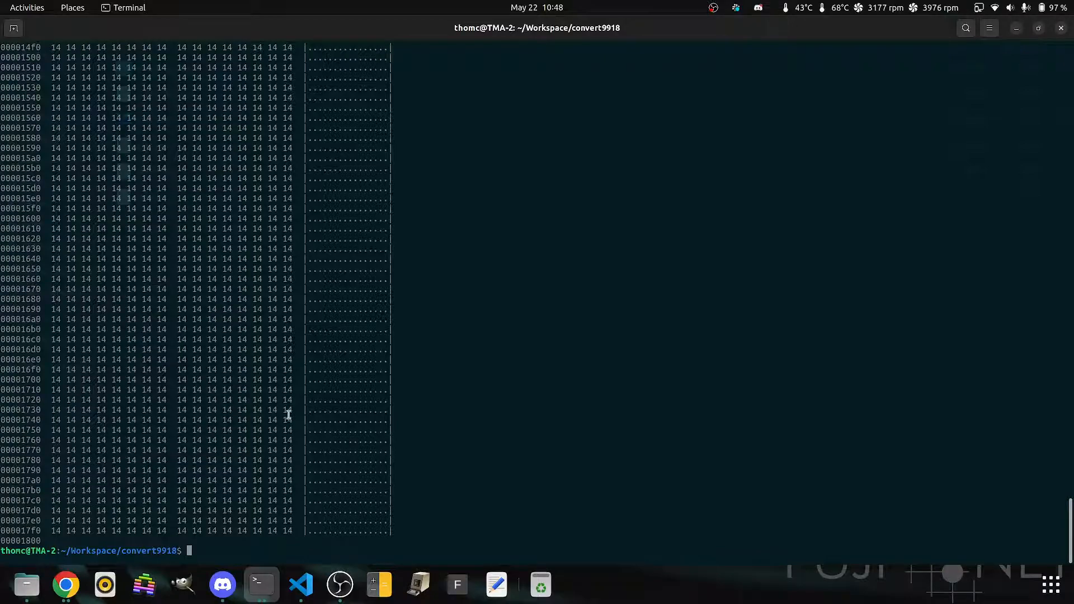
Step: Examine the hex dump of MAP.TIAC from its first color bytes through to the end
scroll(249, 407, up, 15)
scroll(249, 408, up, 20)
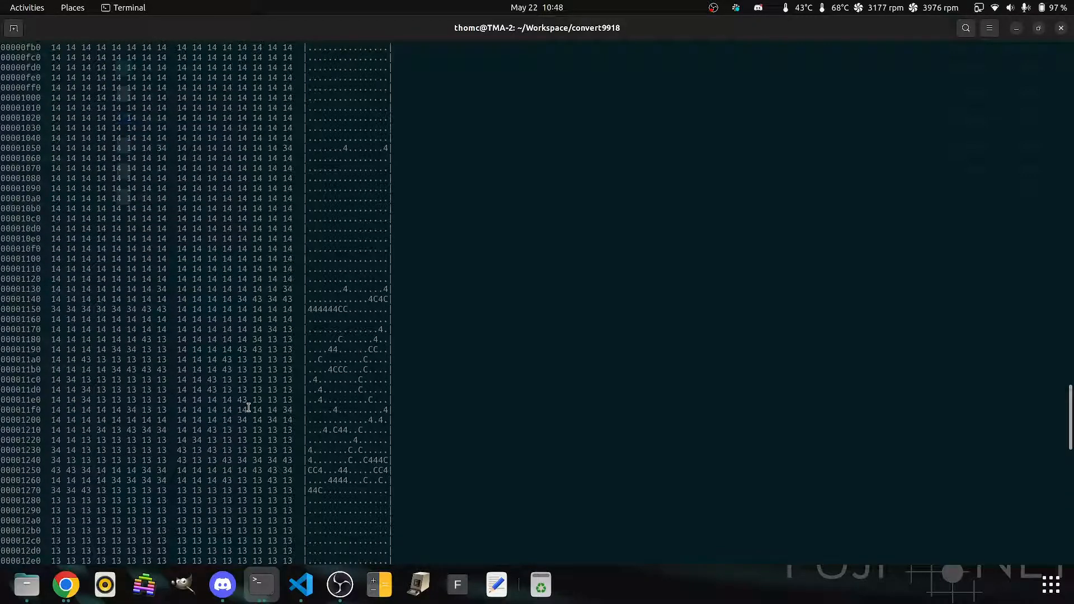
scroll(248, 408, up, 20)
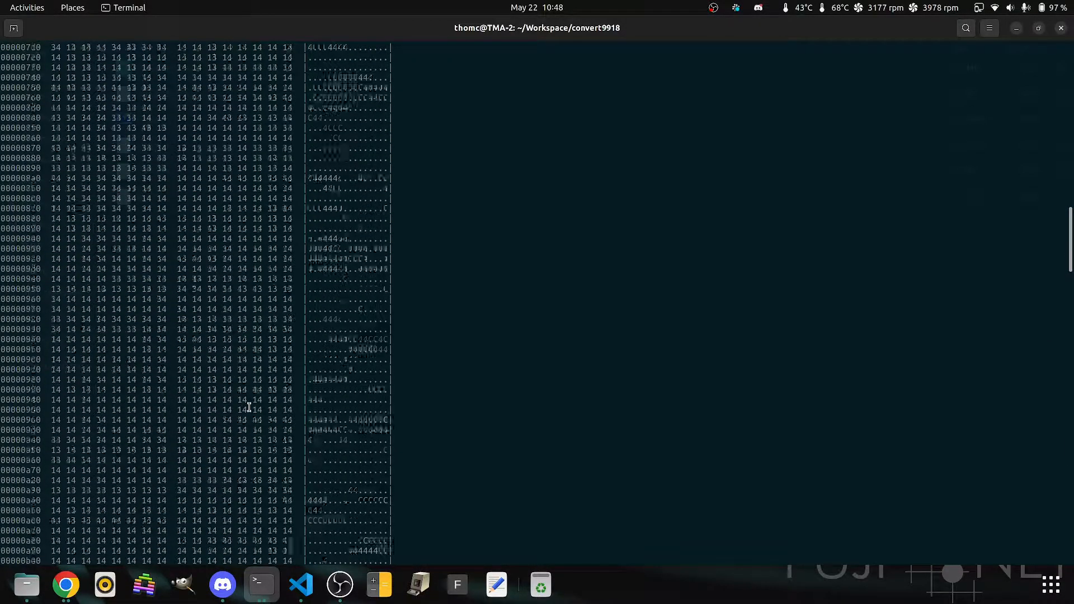
scroll(248, 407, up, 1)
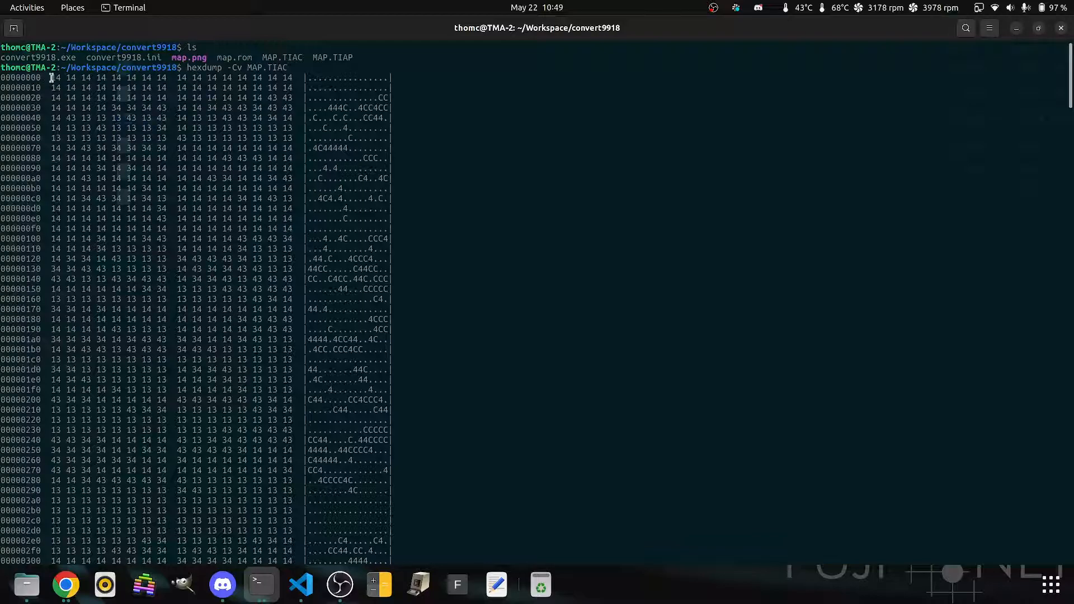
drag(66, 77, 78, 77)
click(72, 76)
scroll(174, 268, down, 15)
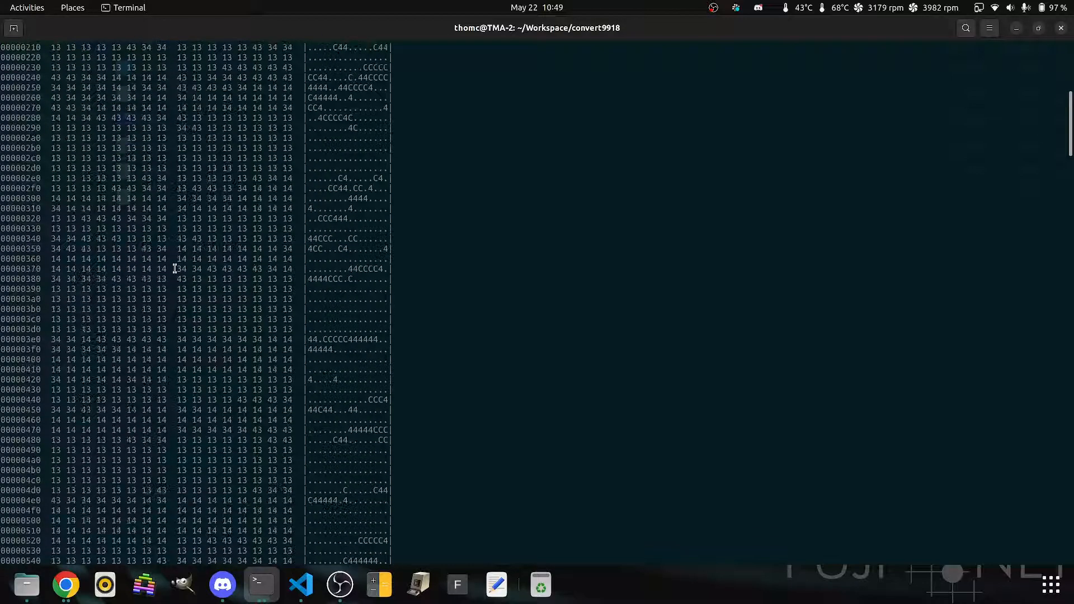
scroll(174, 269, down, 20)
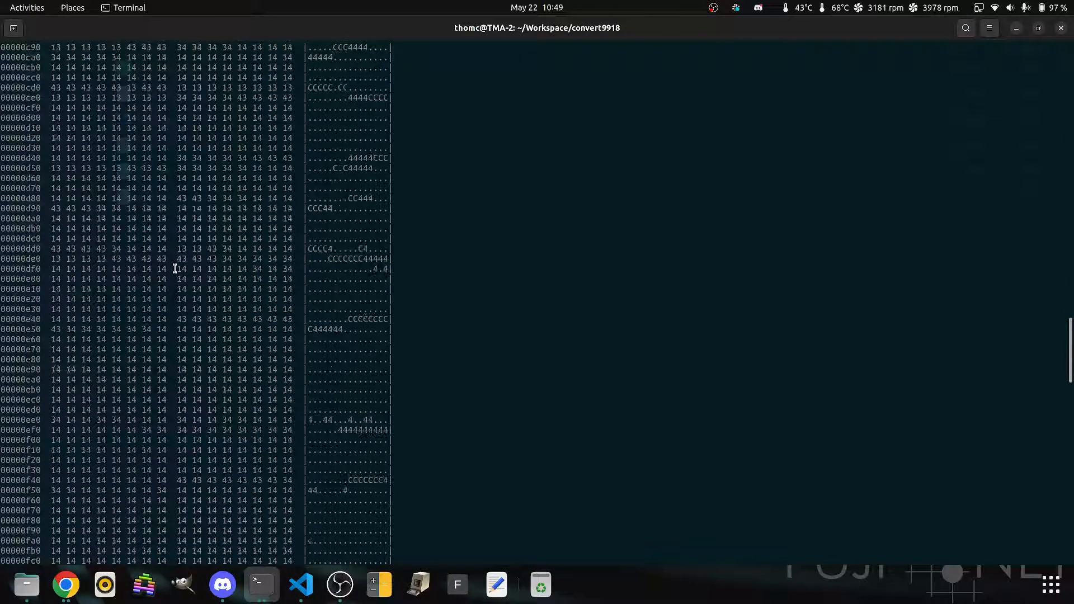
scroll(174, 268, down, 20)
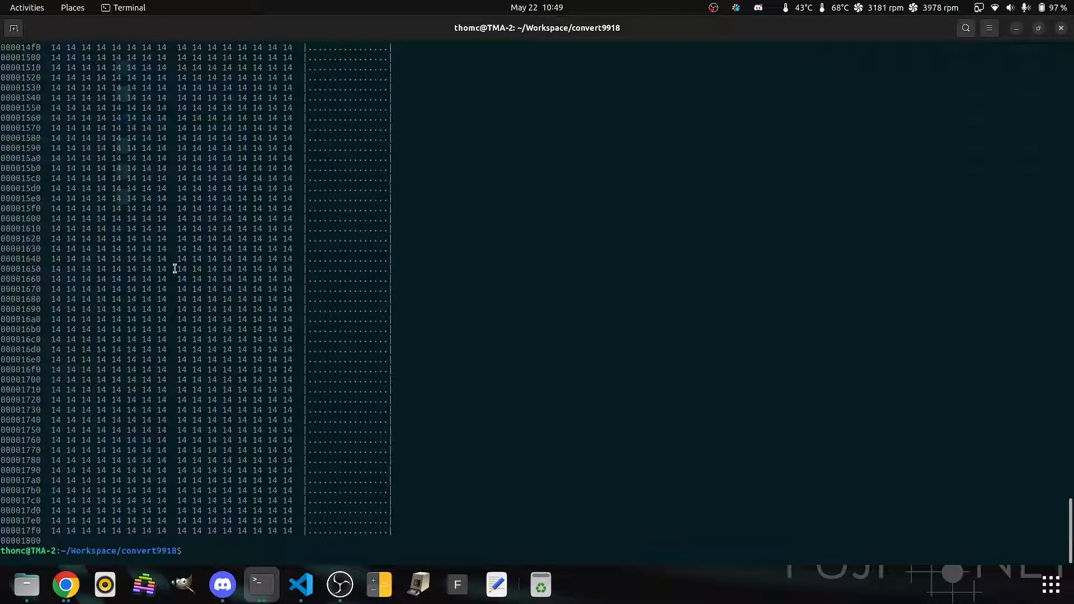
Step: Dump MAP.TIAP with hexdump -Cv and look through its pattern bytes
key(Up)
key(BackSpace)
key(BackSpace)
text(P)
key(Return)
scroll(295, 386, up, 20)
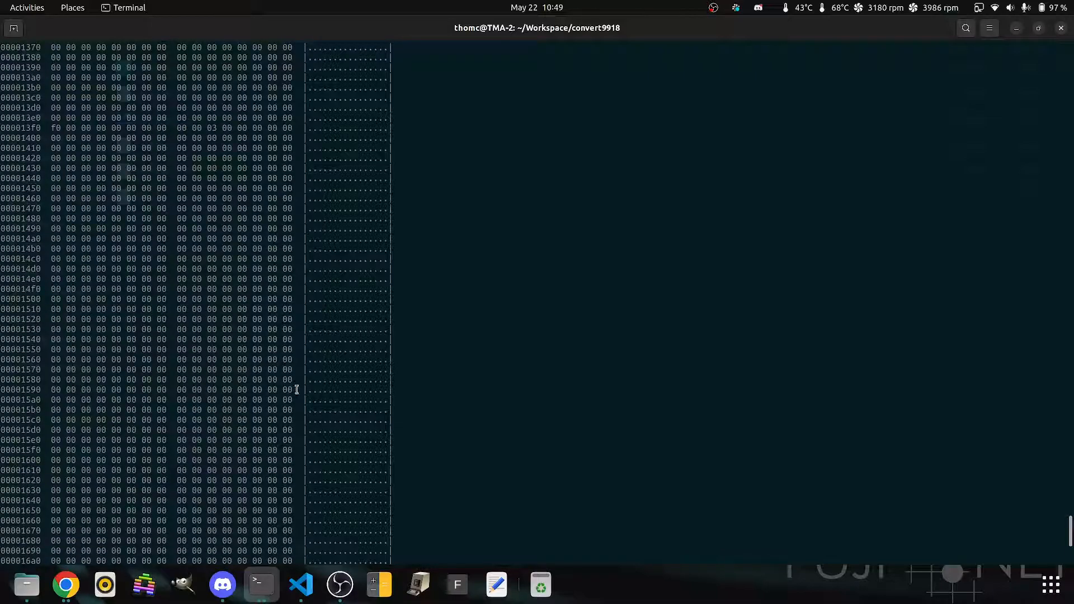
scroll(295, 396, up, 20)
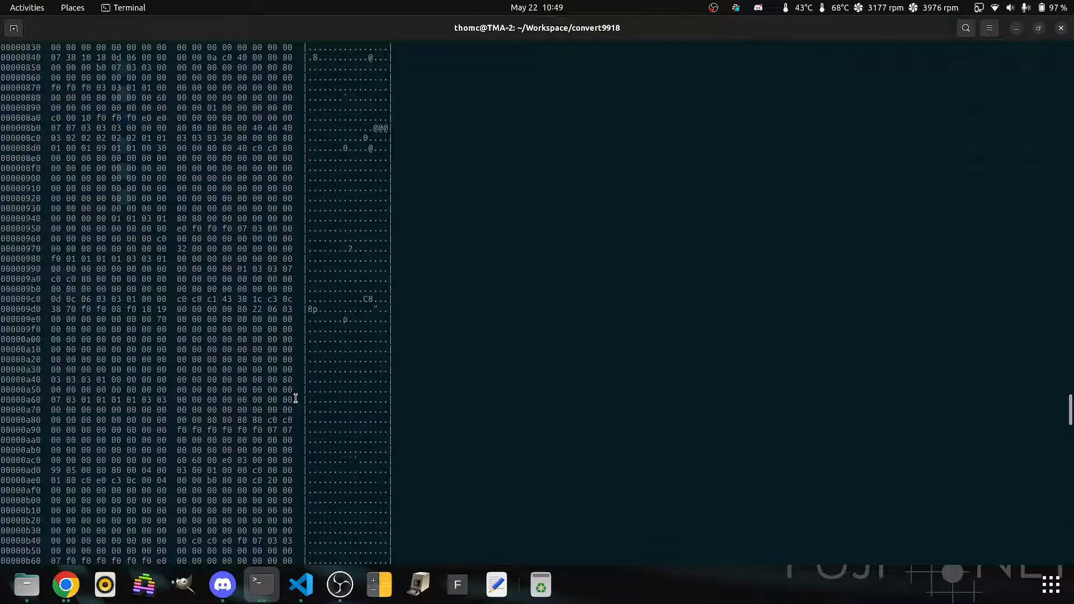
scroll(295, 398, up, 20)
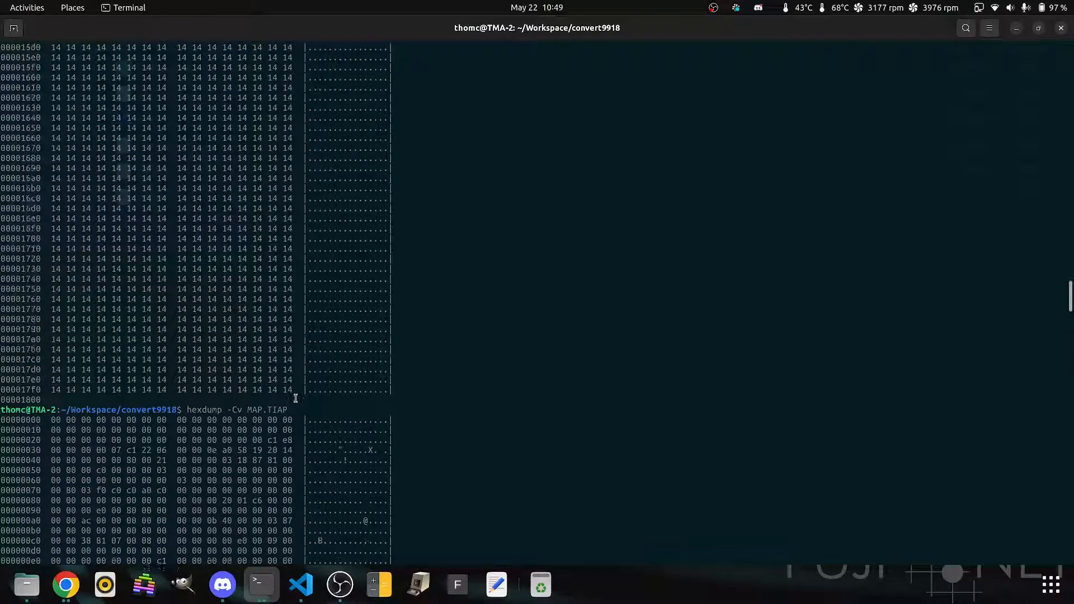
scroll(295, 398, down, 18)
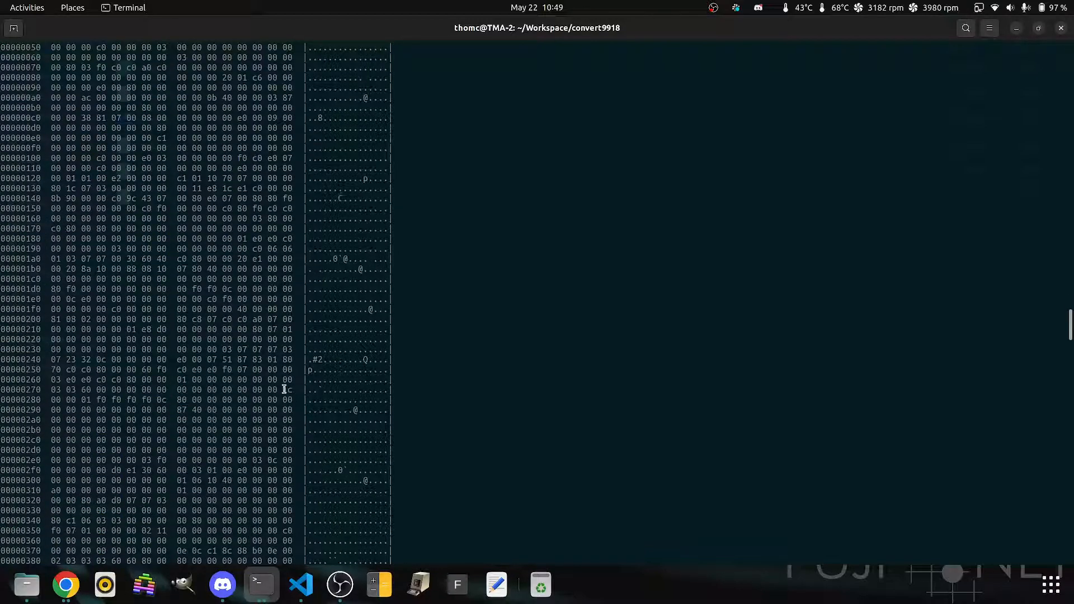
scroll(286, 470, down, 20)
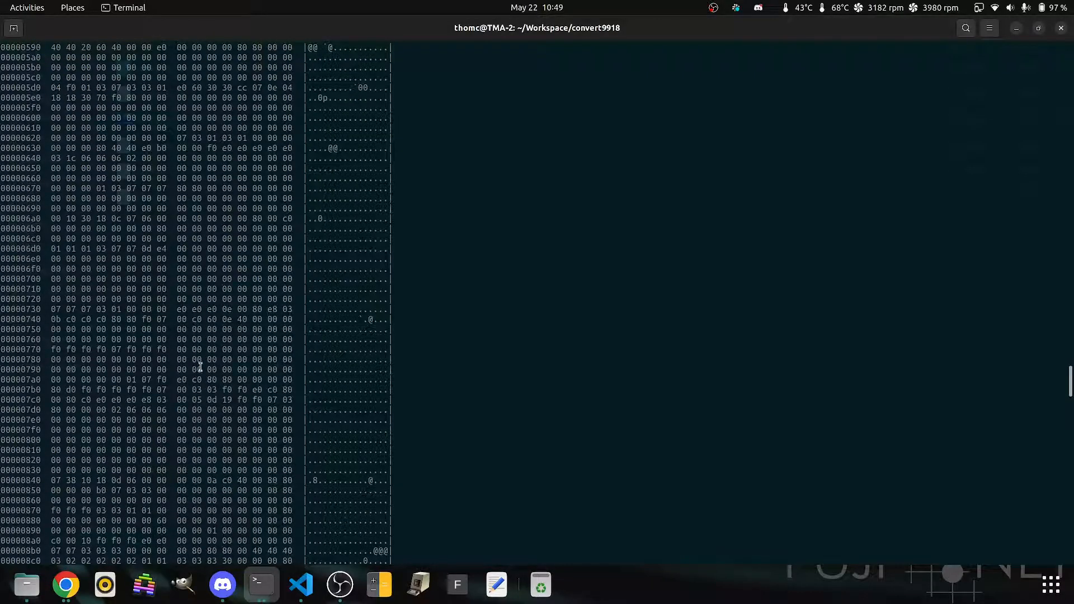
scroll(188, 484, down, 20)
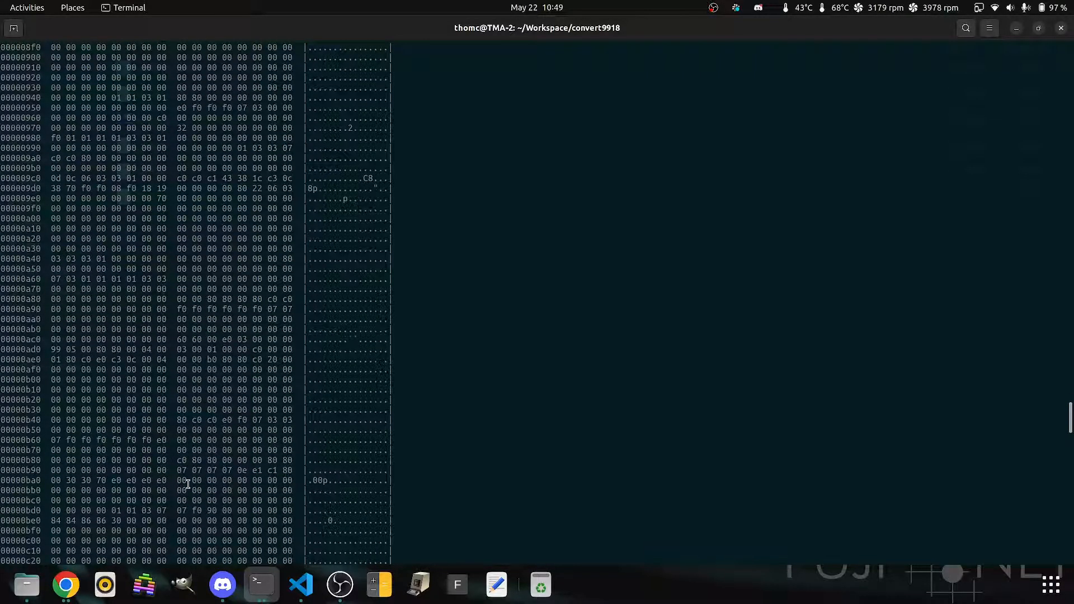
scroll(188, 484, down, 20)
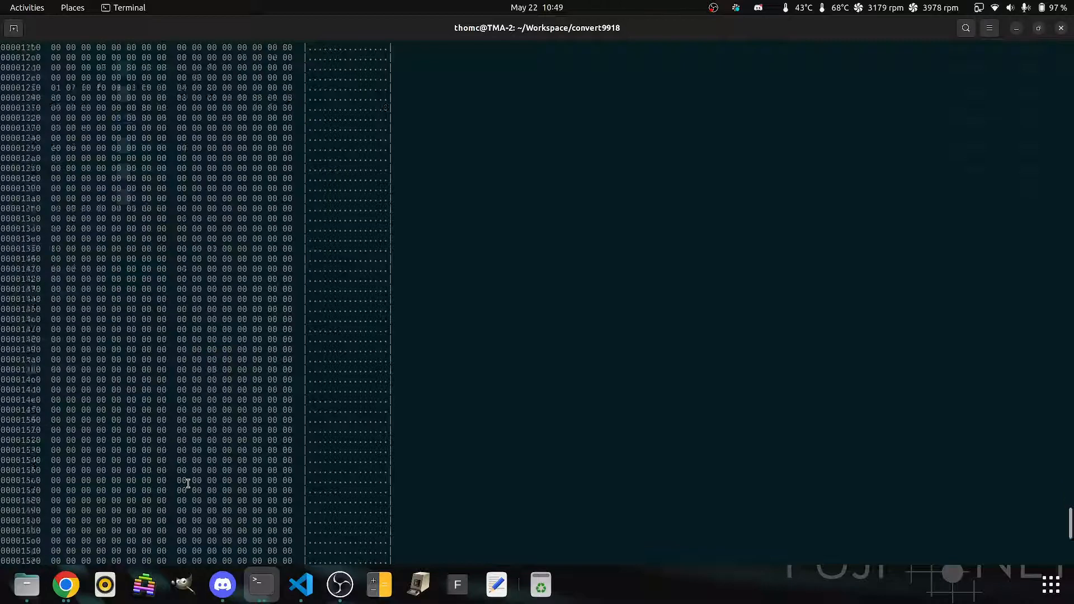
Step: List the convert9918 files with their sizes using ls -l
key(Return)
text(ls -l)
key(Return)
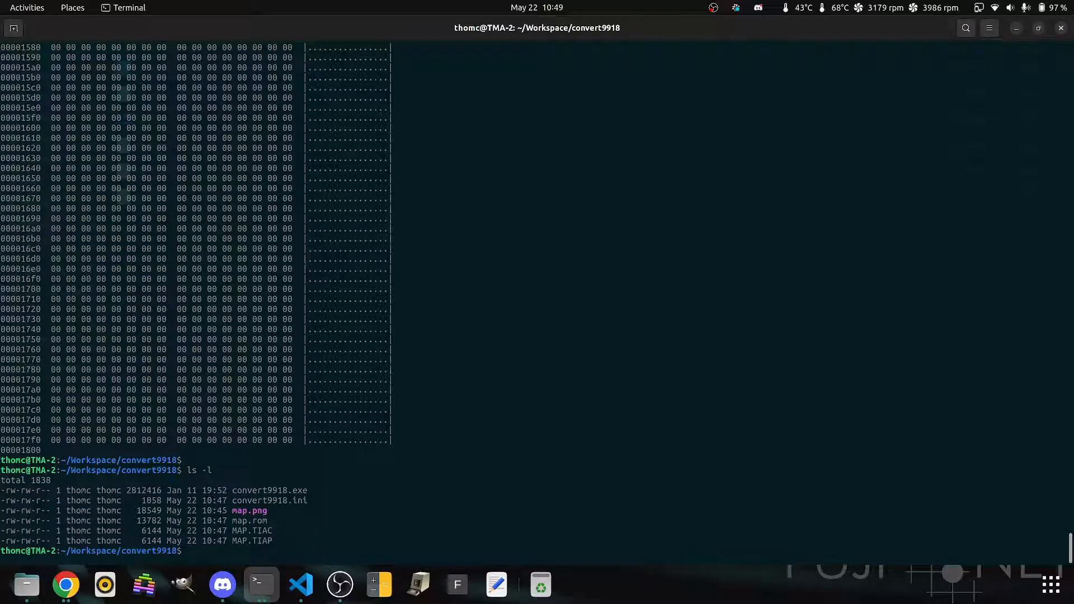
Step: Print MAP.TIAC as a C array with xxd -i and look through the output
text(h)
text(xd )
text(-i )
text(MAP.TIAC)
key(Return)
scroll(237, 360, up, 17)
scroll(238, 360, up, 15)
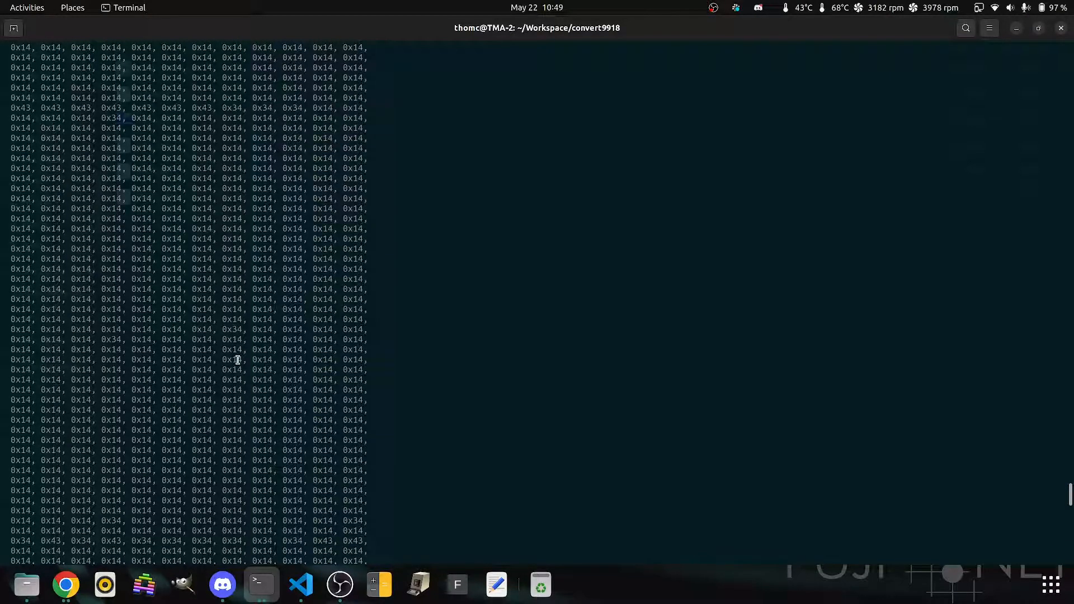
scroll(237, 360, up, 15)
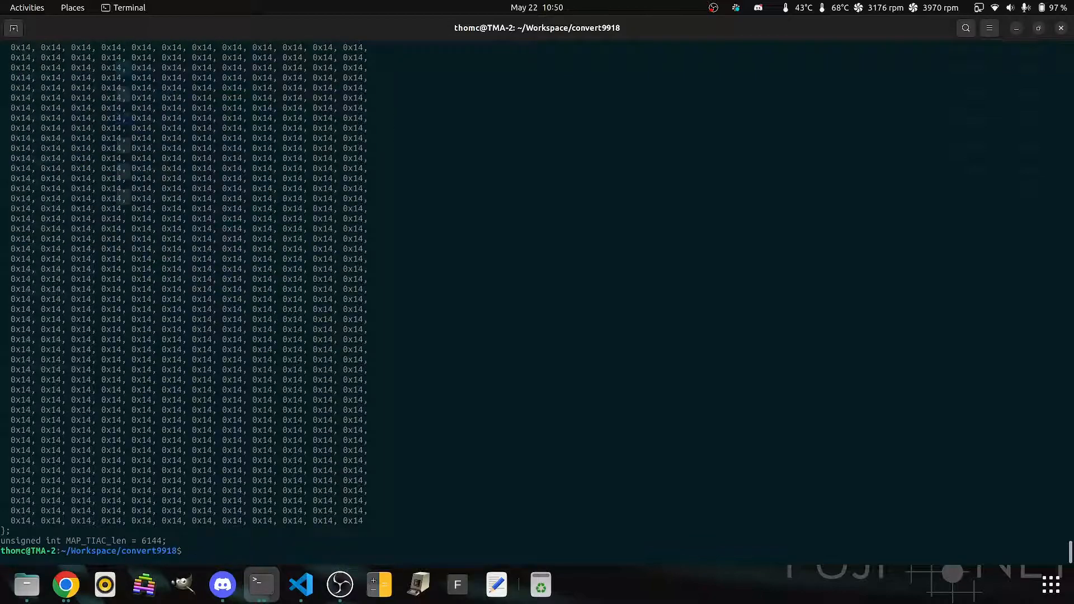
Step: Print MAP.TIAP as a C array with xxd -i, view its declaration and return to the prompt
key(BackSpace)
text(xxd -i MAP.TIAC P)
key(Return)
scroll(289, 453, up, 10)
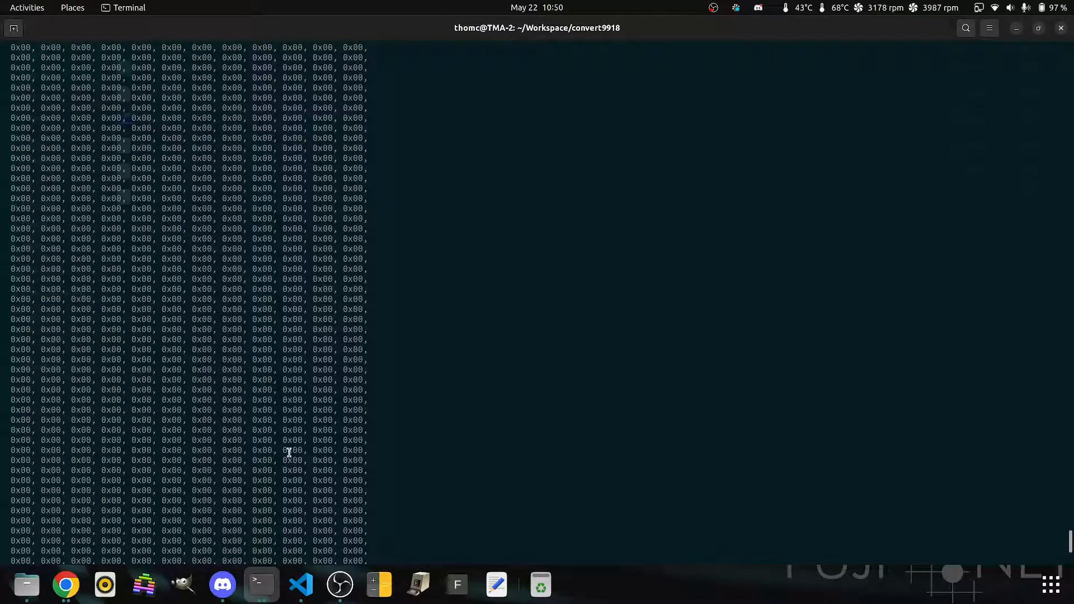
scroll(289, 455, up, 10)
scroll(288, 452, up, 5)
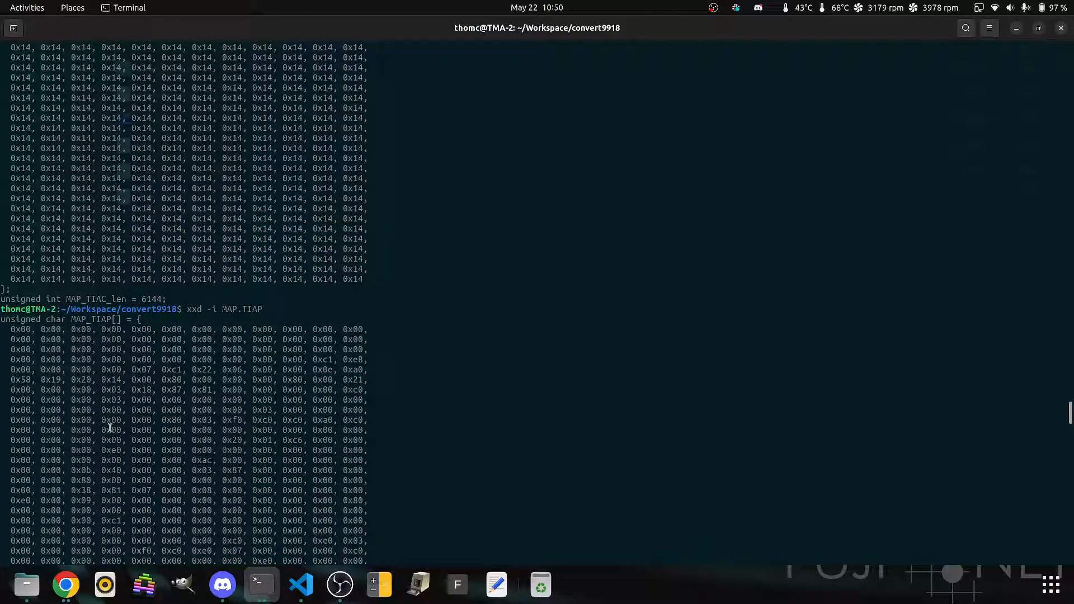
key(Return)
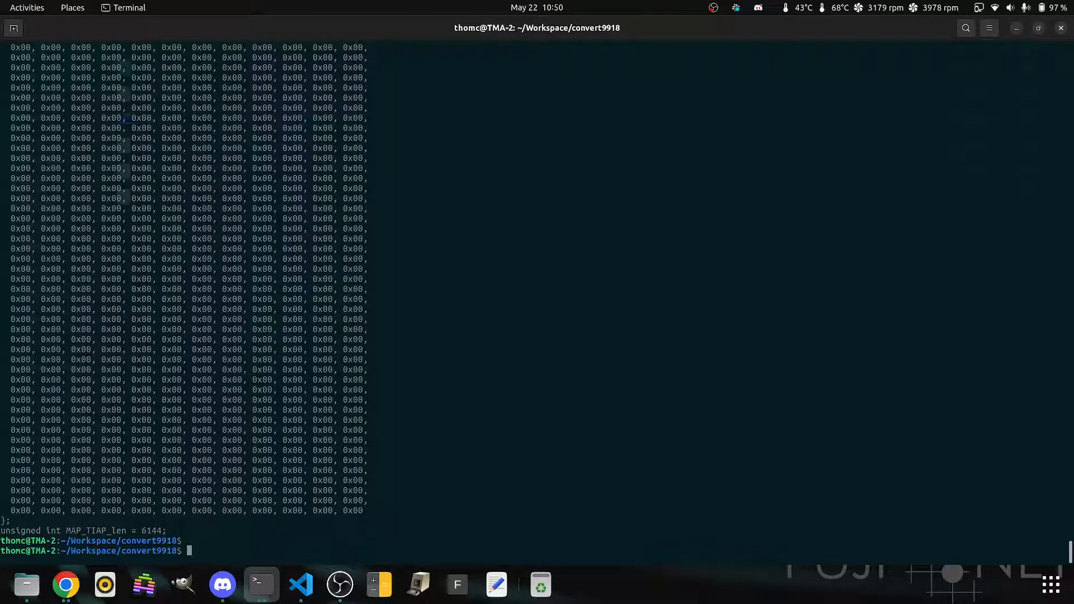
Step: Write MAP.TIAP as a C array to map.h with xxd -i, append MAP.TIAC to it, and check with ls -l
text(xxd -i MAP.TIAP >map.h)
key(Return)
text(xxd -ki)
key(BackSpace)
key(BackSpace)
text(i MAP.TIAC >>map.h)
key(Return)
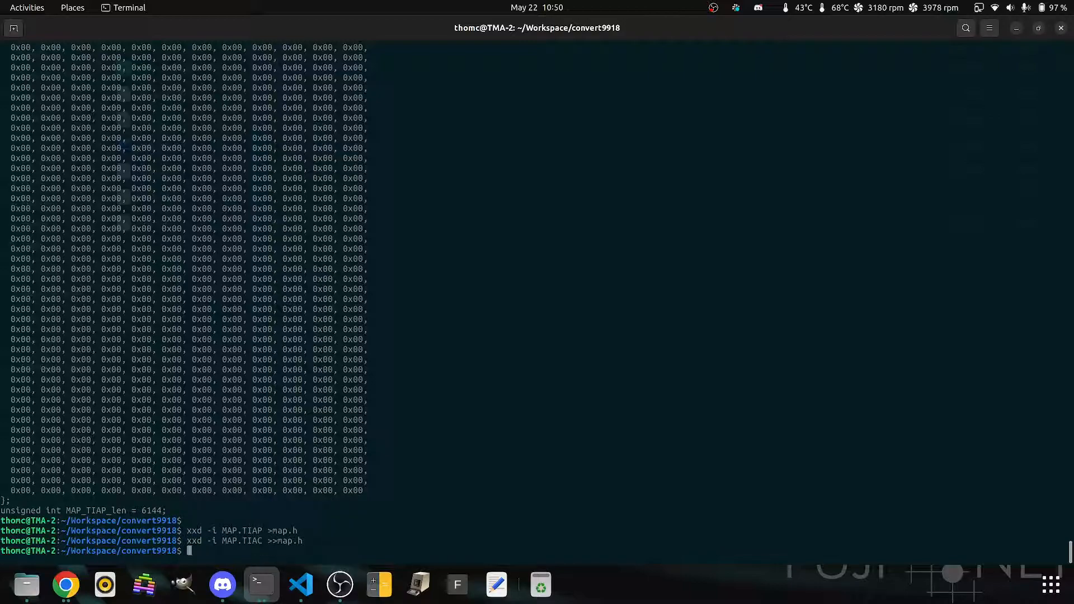
text(ls -l)
key(Return)
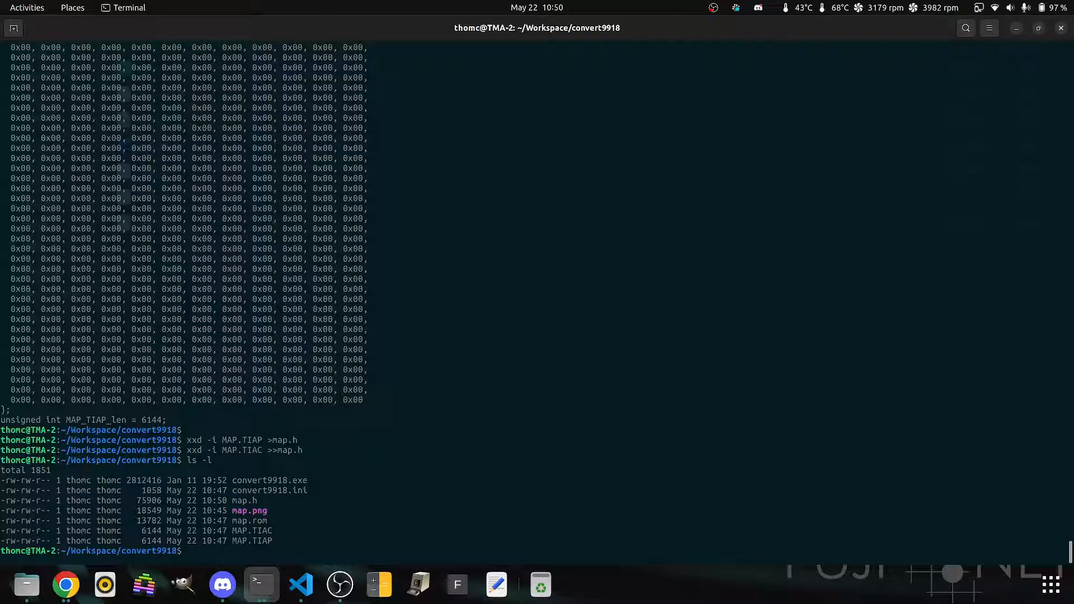
Step: Change to the Workspace/fujinet-apps directory and list its contents
text(cd ..)
key(Return)
text(cd )
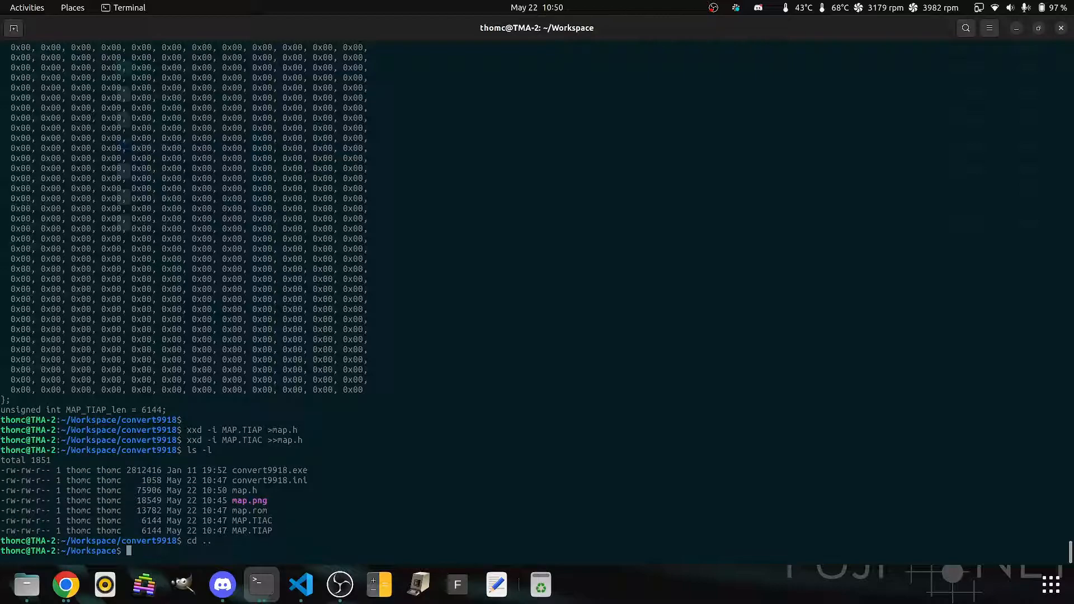
text(Wor)
key(BackSpace)
key(BackSpace)
key(BackSpace)
text(fujinet-apps/)
key(Tab)
key(Return)
text(ls)
key(Return)
Step: Change to iss-tracker/adam, list its contents, and open src/display.c in Emacs
text(cd )
text(iss-tracker/a)
key(Tab)
text(a)
key(Tab)
key(Return)
text(ls)
key(Return)
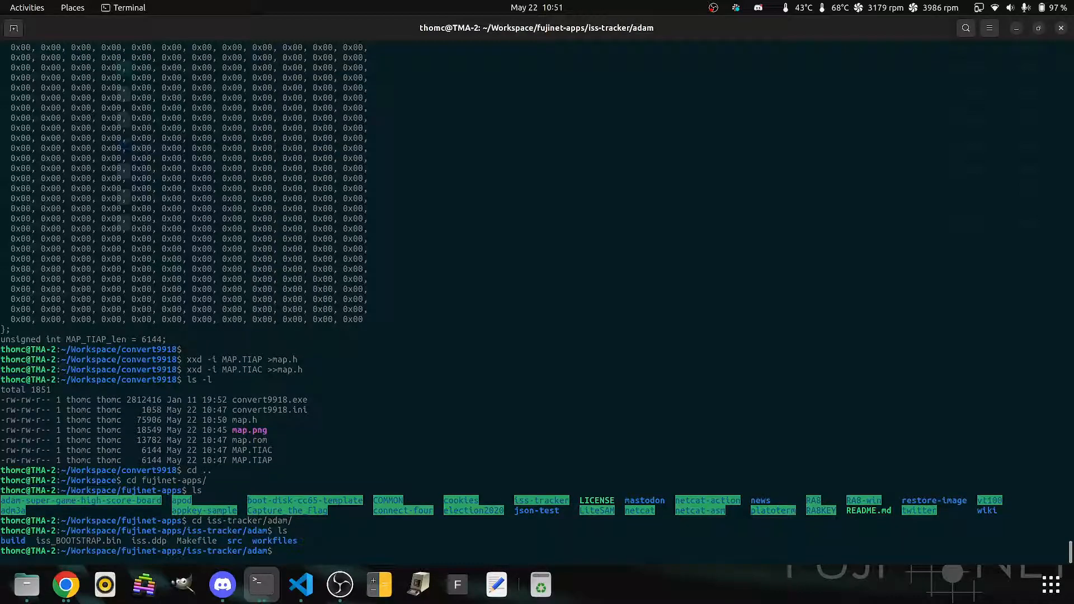
text(emacs src/display.c)
key(Return)
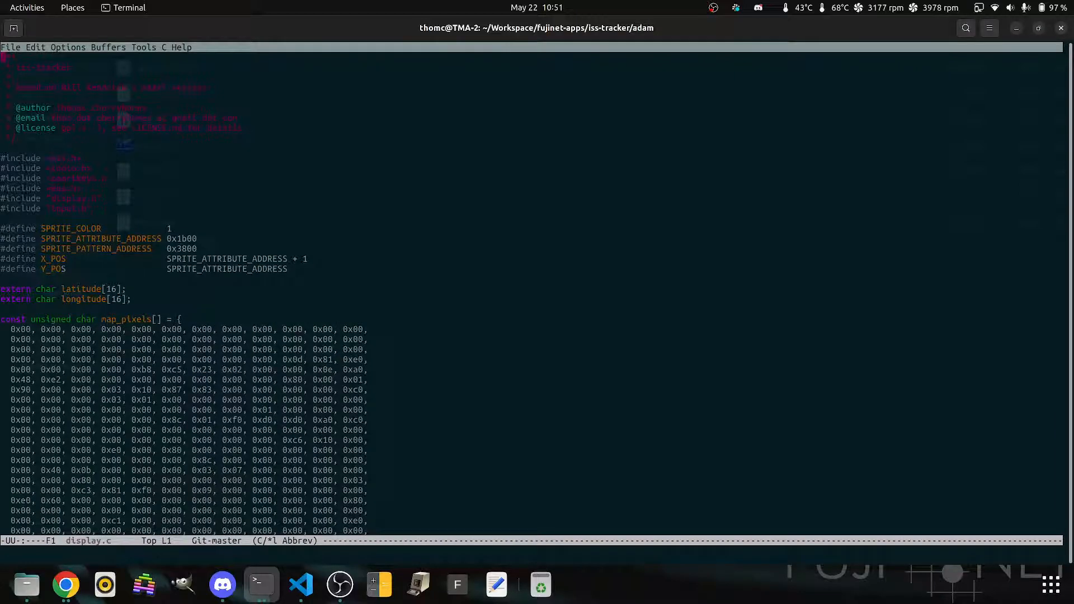
Step: Examine display.c from the map_pixels array data down to the display_init and display functions
key(Down)
key(Down)
key(Down)
key(Down)
key(Down)
key(Down)
key(Down)
key(Down)
key(Down)
key(Down)
key(Down)
key(Down)
key(Down)
key(Down)
key(Down)
key(Down)
key(Down)
key(Down)
key(Down)
key(Down)
key(Down)
key(Down)
key(Down)
key(Down)
key(Down)
key(Down)
key(Down)
key(Down)
key(Down)
key(Down)
key(Down)
key(Down)
key(Down)
key(Down)
key(Down)
key(Down)
key(Down)
key(Down)
key(Down)
key(Down)
key(Down)
key(Page_Down)
key(Page_Down)
key(Page_Down)
key(Page_Down)
key(Page_Down)
key(Page_Down)
key(Page_Down)
key(Page_Down)
key(Page_Down)
key(Page_Down)
key(Page_Down)
key(Page_Down)
key(Page_Down)
key(Page_Down)
key(Page_Down)
key(Page_Down)
key(Page_Down)
key(Page_Down)
key(Page_Down)
key(Page_Down)
key(Page_Down)
key(Page_Down)
key(Page_Down)
key(Up)
key(Up)
key(Up)
key(Up)
key(Up)
key(Up)
key(Up)
key(Up)
key(Up)
key(Up)
key(Up)
key(Up)
key(Up)
key(Up)
key(Up)
key(Up)
key(Up)
key(Up)
key(Up)
key(Up)
key(Up)
key(Up)
key(Down)
key(Down)
key(Down)
key(Down)
key(Down)
key(Down)
key(Down)
key(Down)
key(Down)
key(Down)
key(Down)
key(Down)
key(Down)
key(Down)
key(Down)
key(Down)
key(Down)
key(Down)
key(Down)
key(Down)
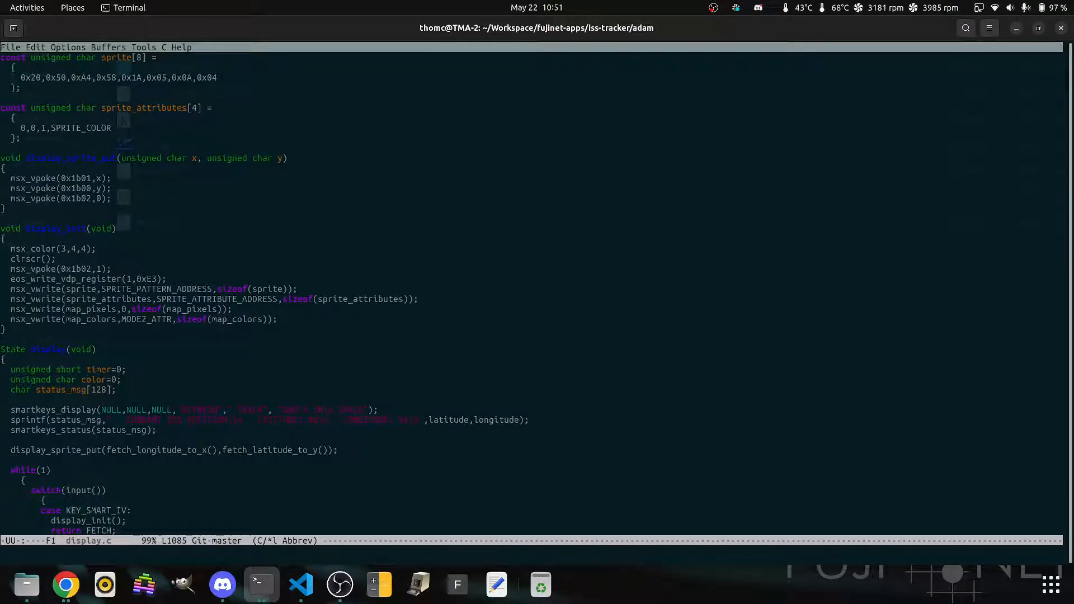
Step: Highlight the two msx_vwrite calls for map_pixels and map_colors in display_init, and clear the selection
key(Up)
key(Up)
key(Up)
key(Up)
key(Up)
key(Down)
key(Down)
key(ctrl+space)
key(Down)
key(Down)
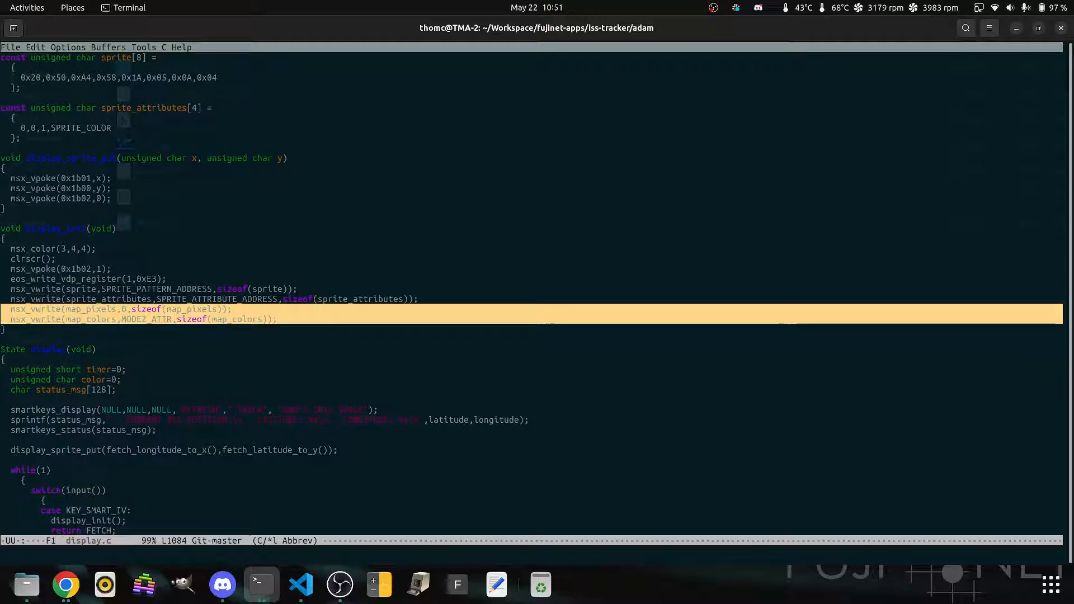
key(Up)
key(ctrl+g)
key(Up)
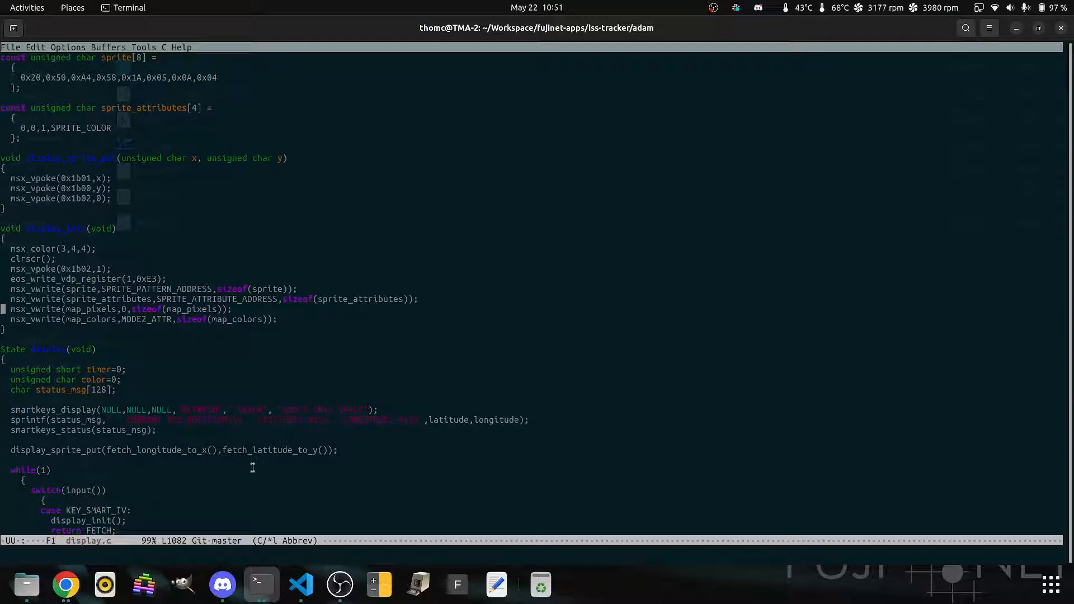
click(291, 592)
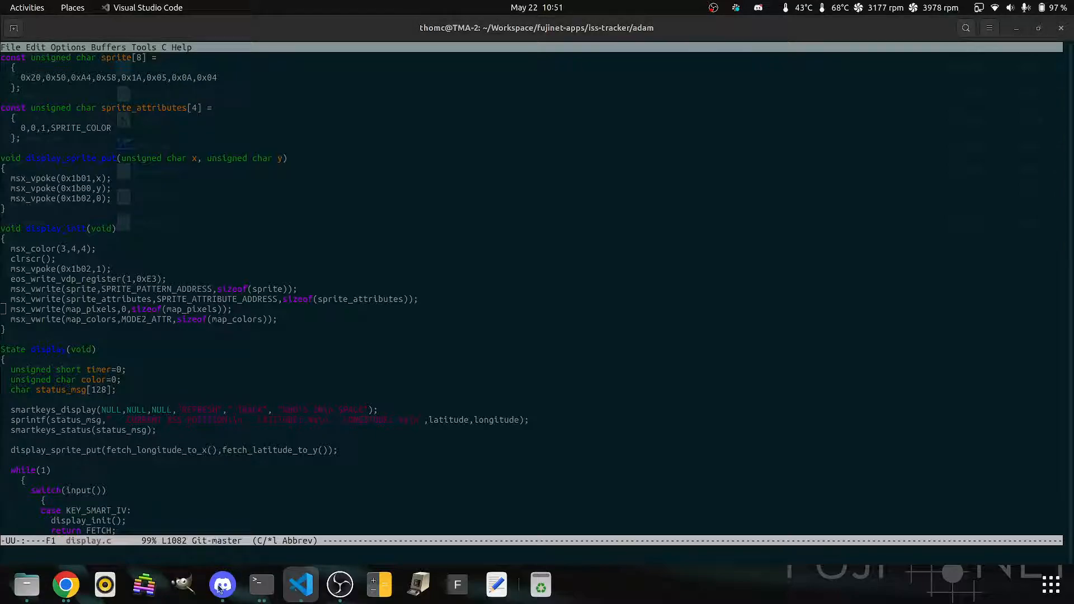
click(340, 586)
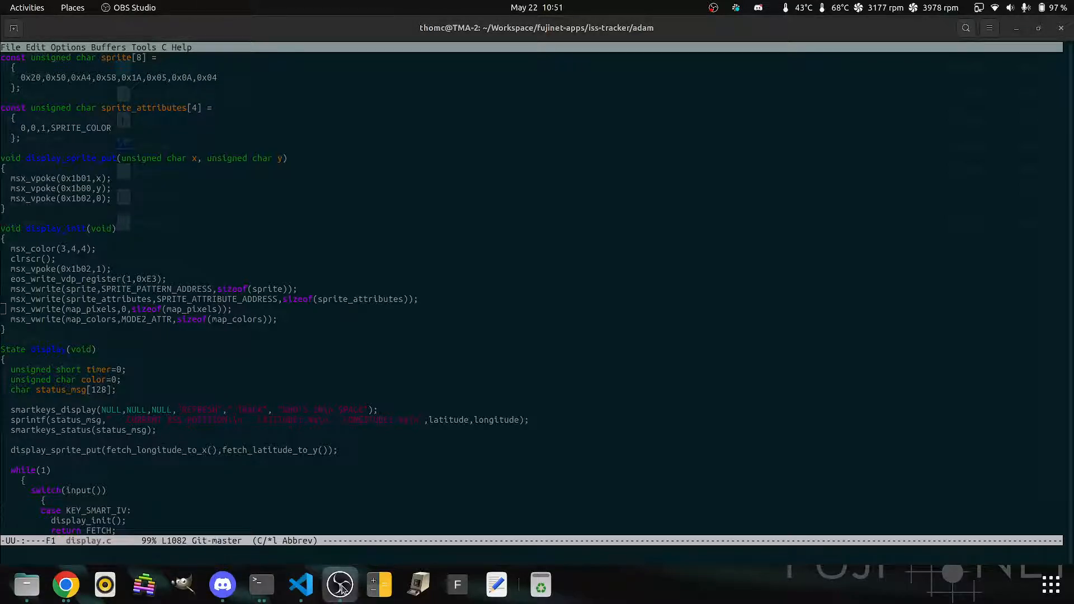